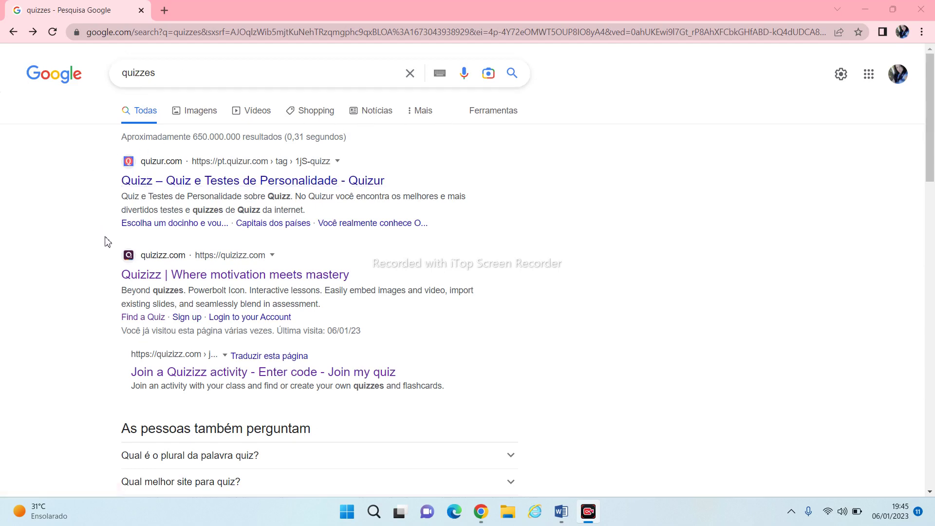
Open Quizizz from the search results and search its library for 'substantivos'
click(142, 282)
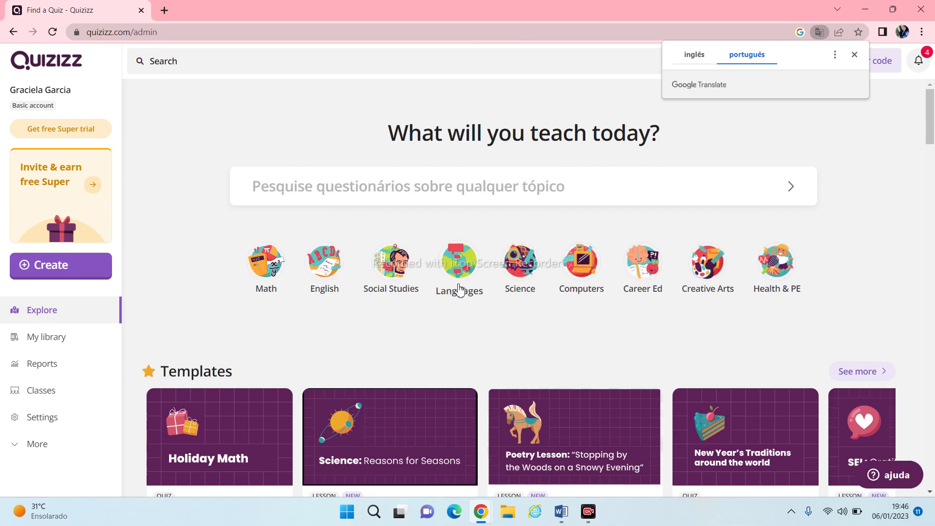
click(421, 193)
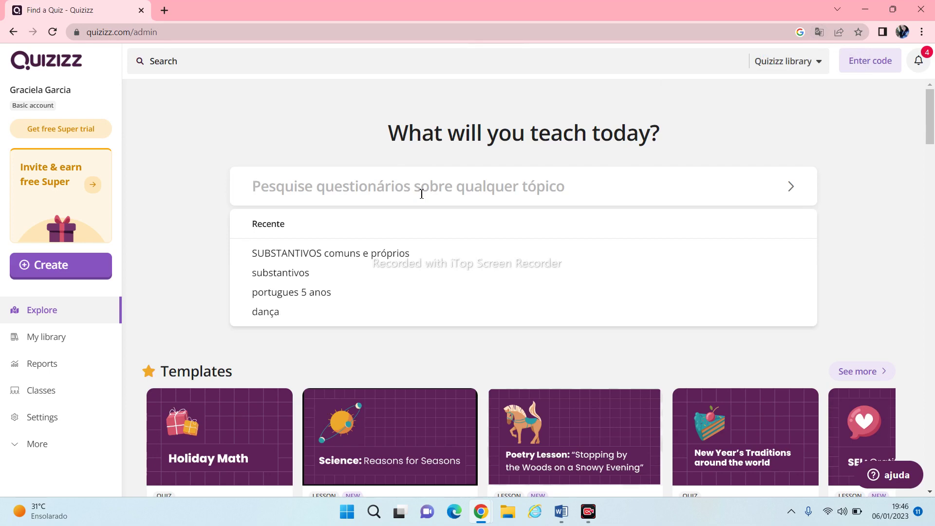
text(subst)
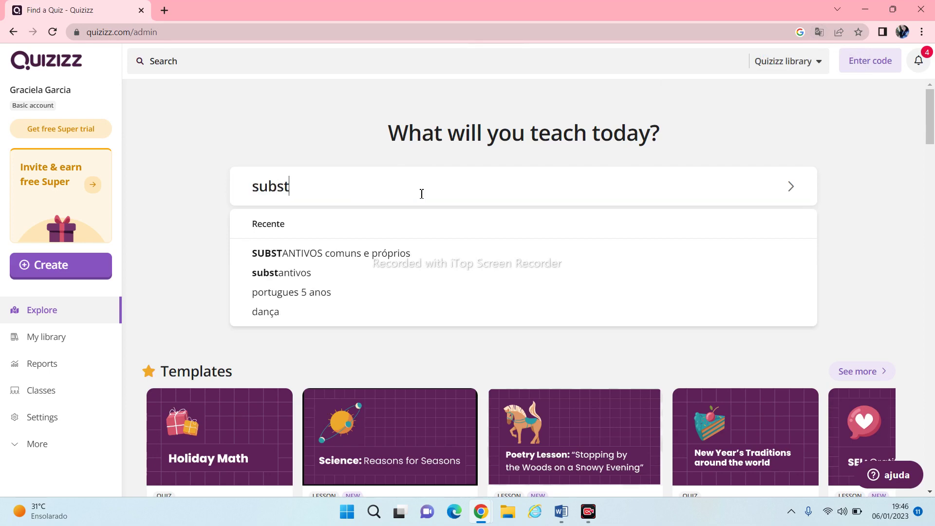
text(antivos)
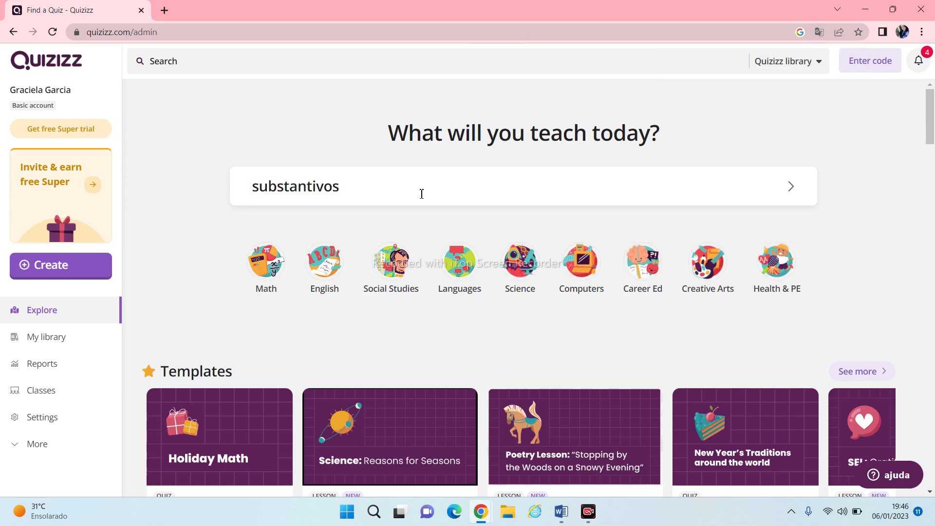
key(Return)
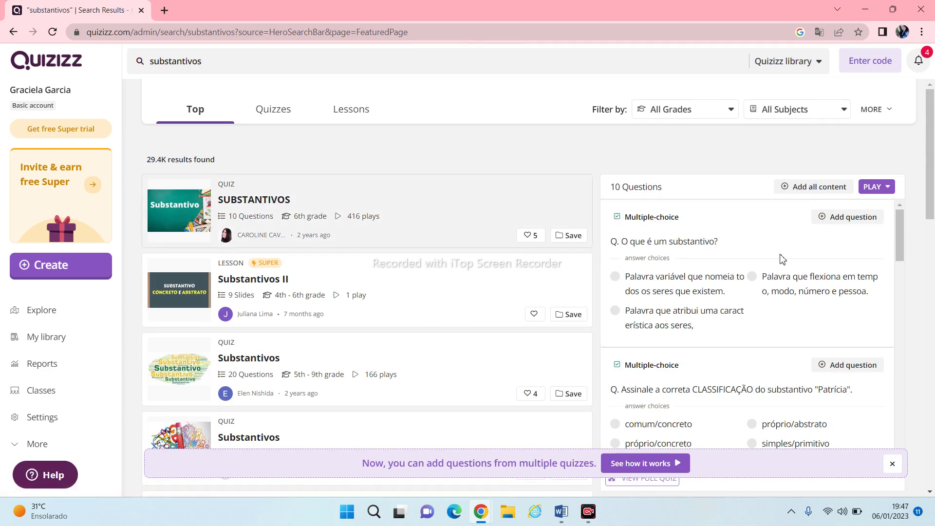
click(899, 276)
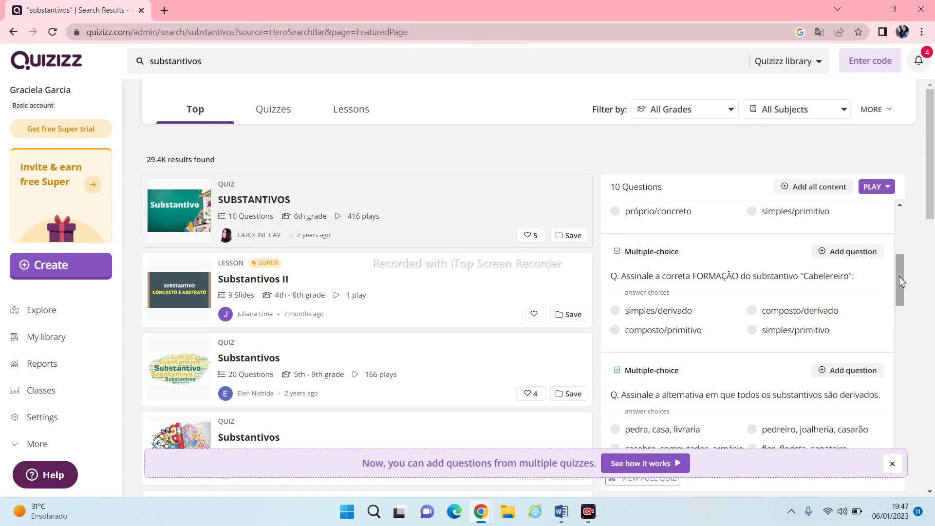
scroll(899, 276, down, 3)
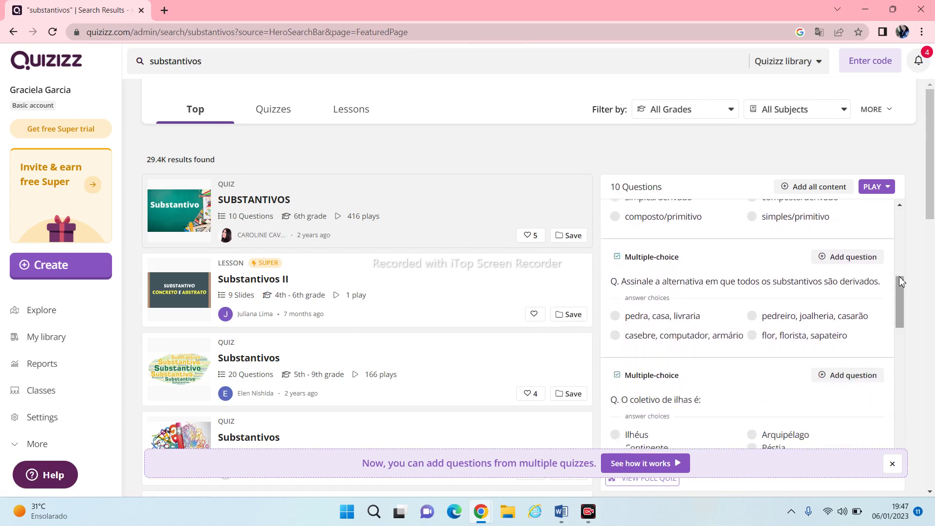
scroll(898, 277, down, 3)
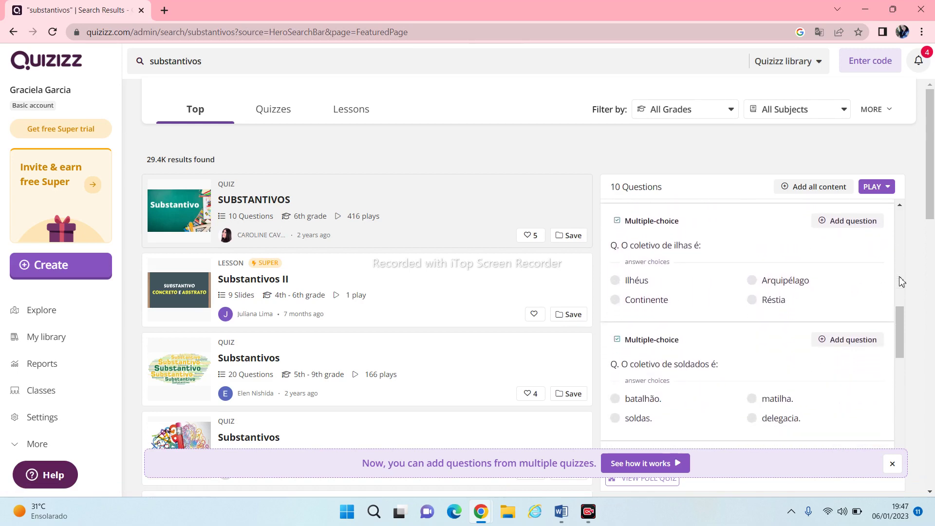
scroll(901, 282, down, 4)
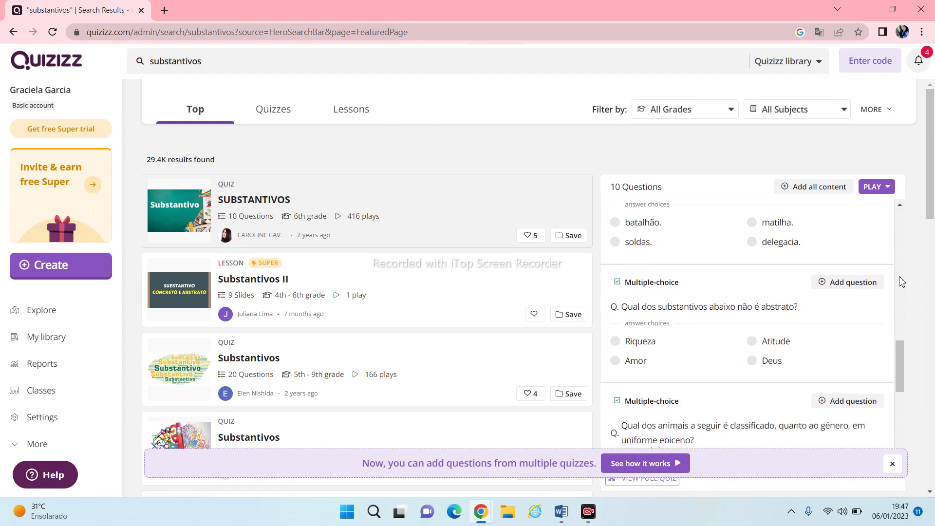
scroll(902, 281, down, 5)
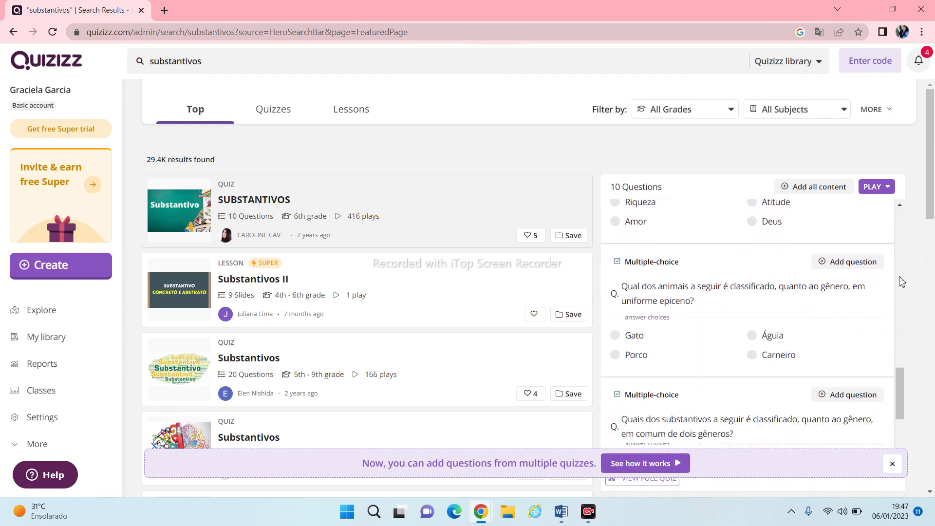
scroll(901, 282, down, 8)
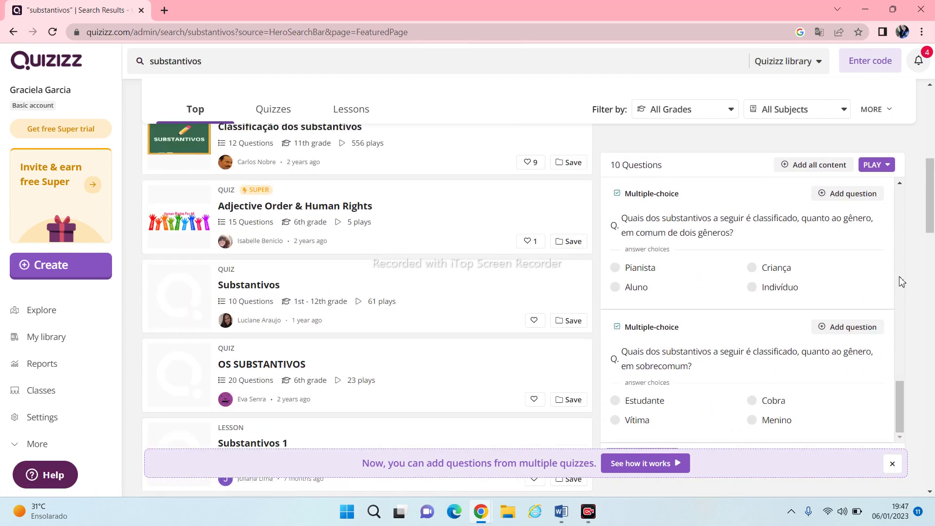
scroll(901, 282, down, 10)
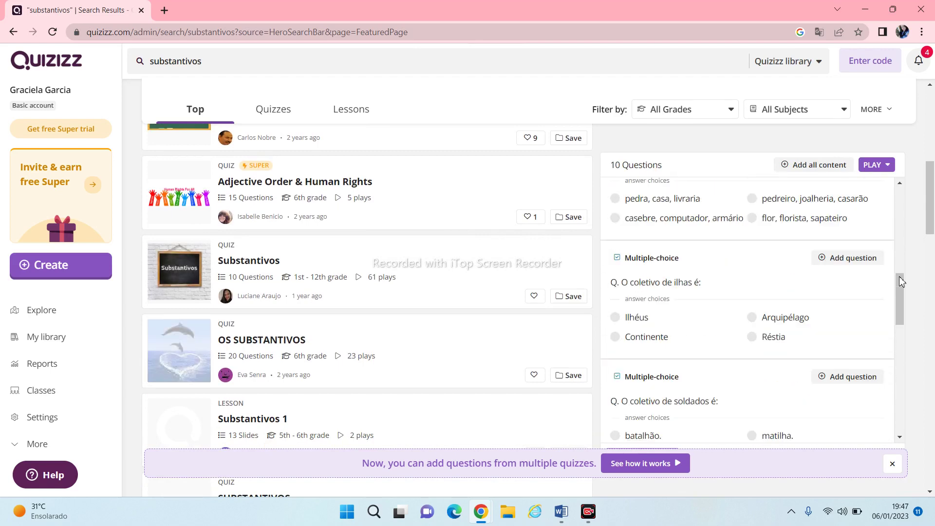
scroll(902, 282, up, 10)
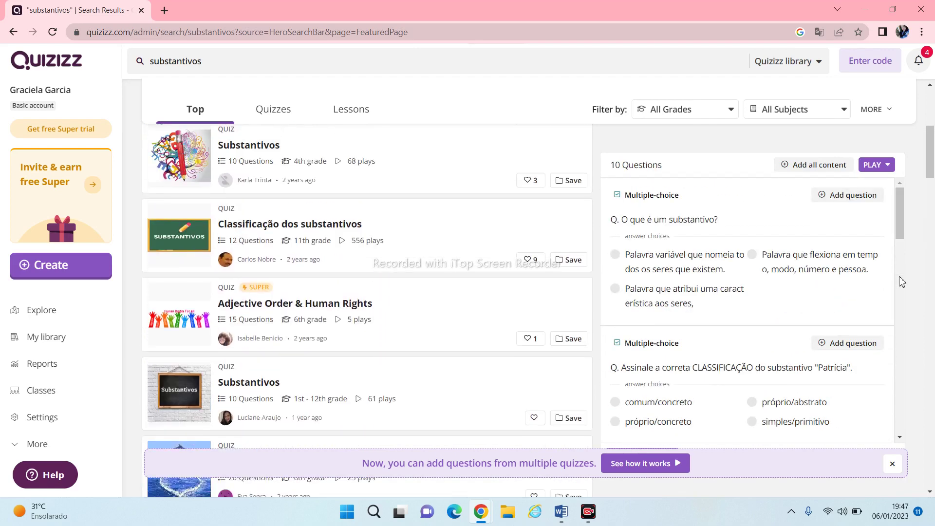
scroll(902, 282, up, 10)
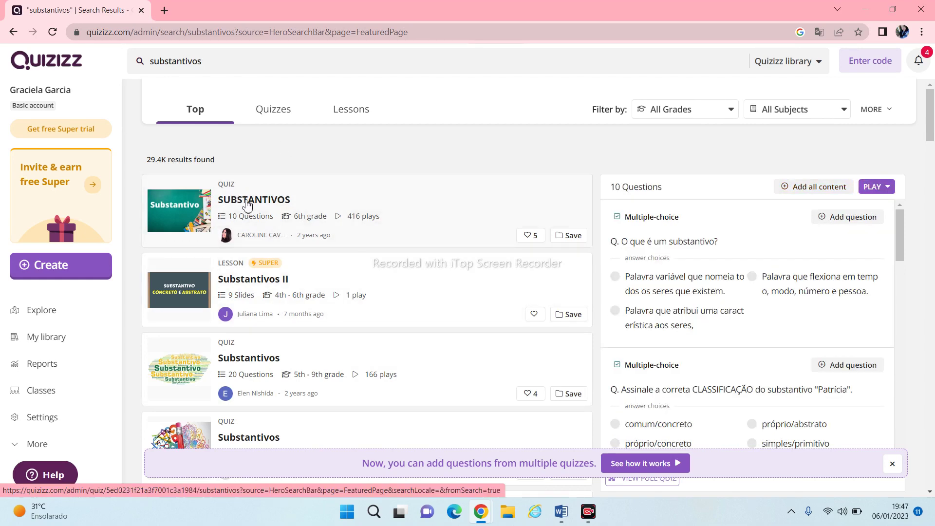
Open the SUBSTANTIVOS quiz and duplicate it to edit question 1, 'O que é um substantivo?'
click(247, 204)
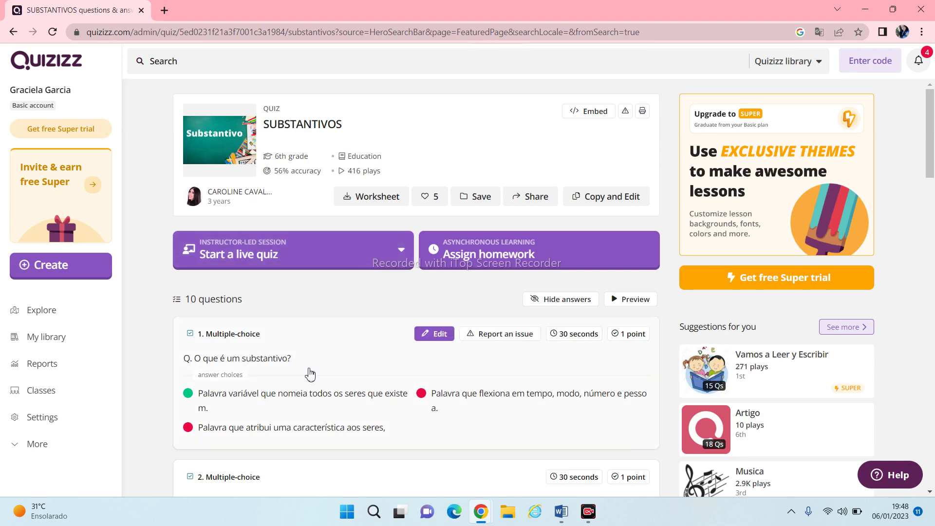
click(440, 334)
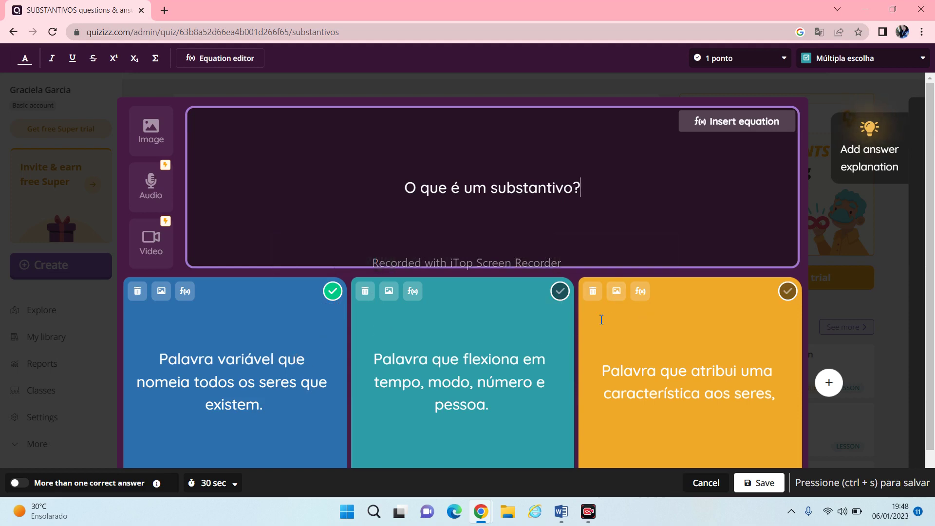
Add a fourth answer option, correct 'que' in the third answer, and delete the question's '?'
click(828, 385)
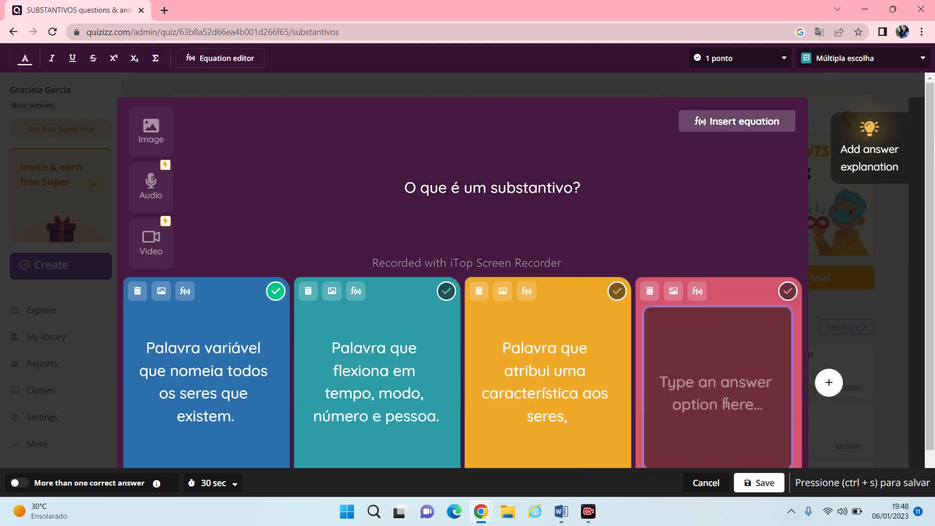
text(llllll)
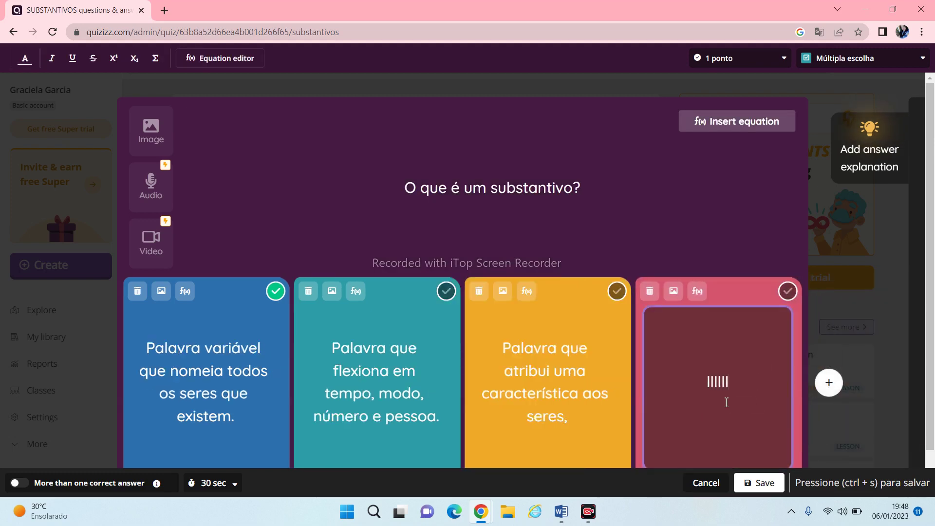
click(589, 354)
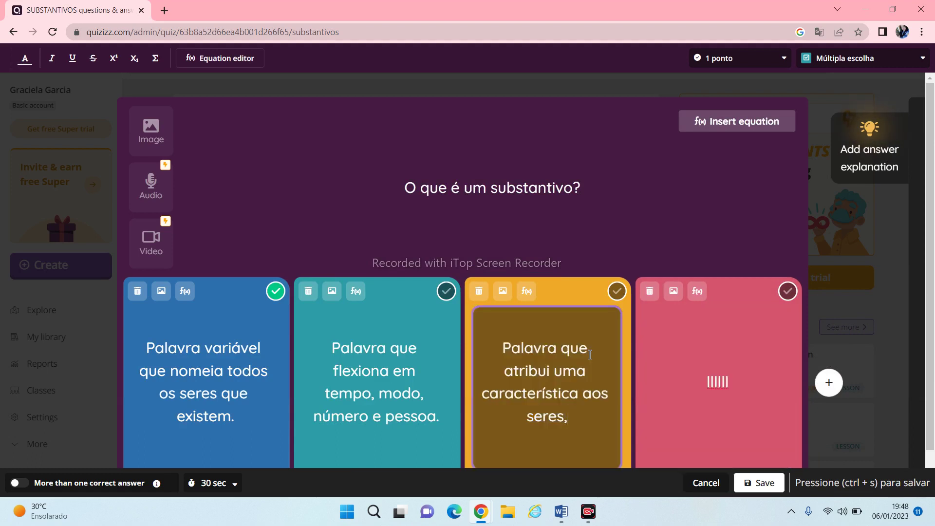
key(BackSpace)
key(BackSpace)
key(BackSpace)
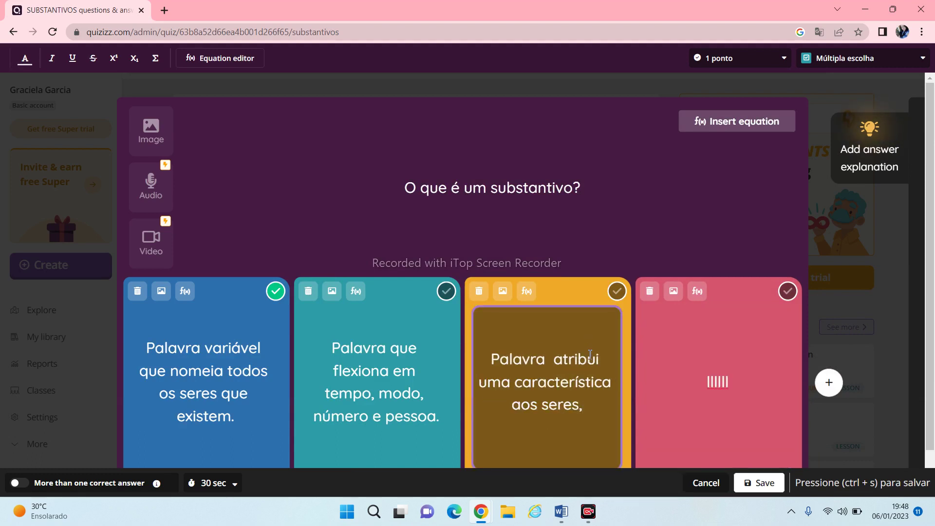
text(que)
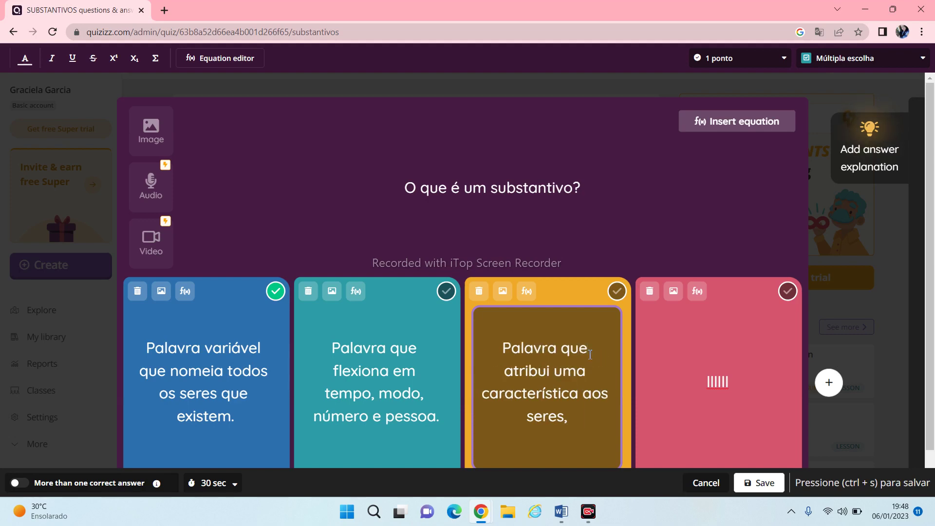
click(577, 187)
key(BackSpace)
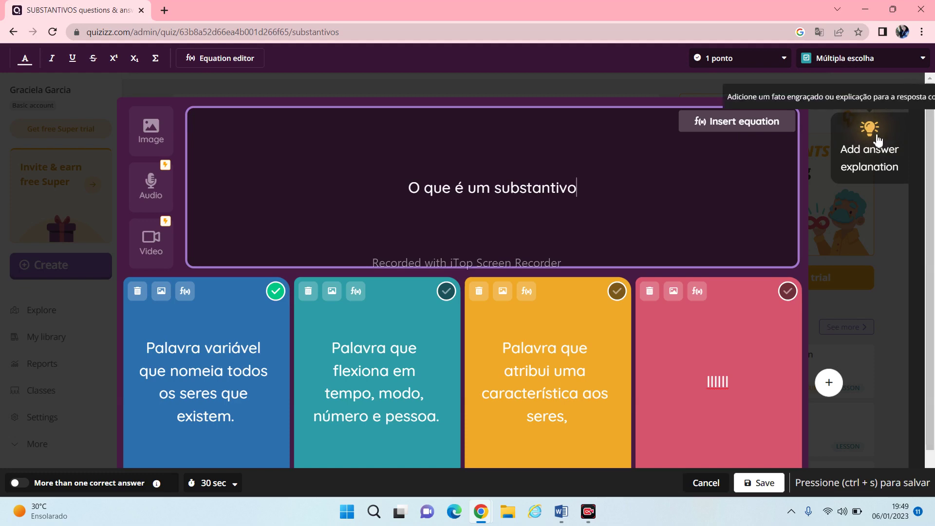
Add a filler-text answer explanation, then go back to the question's answers
click(870, 146)
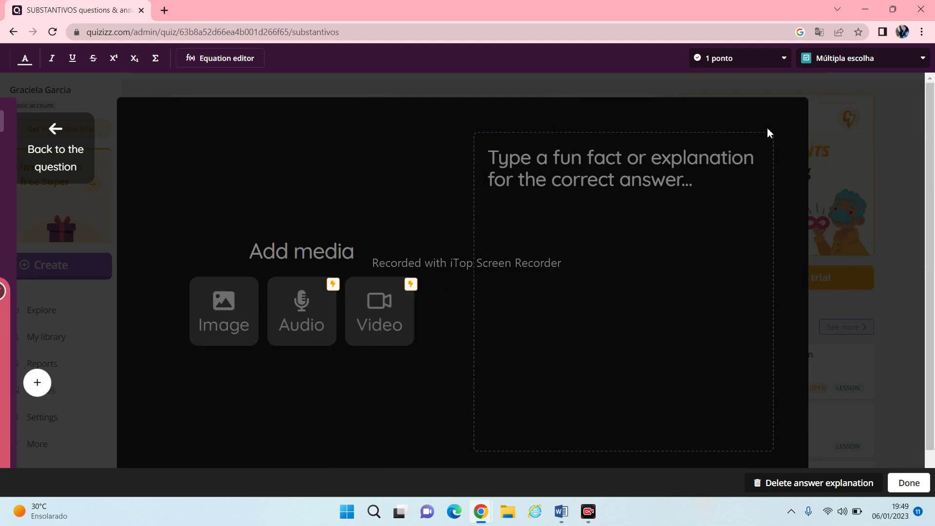
text(llllllll)
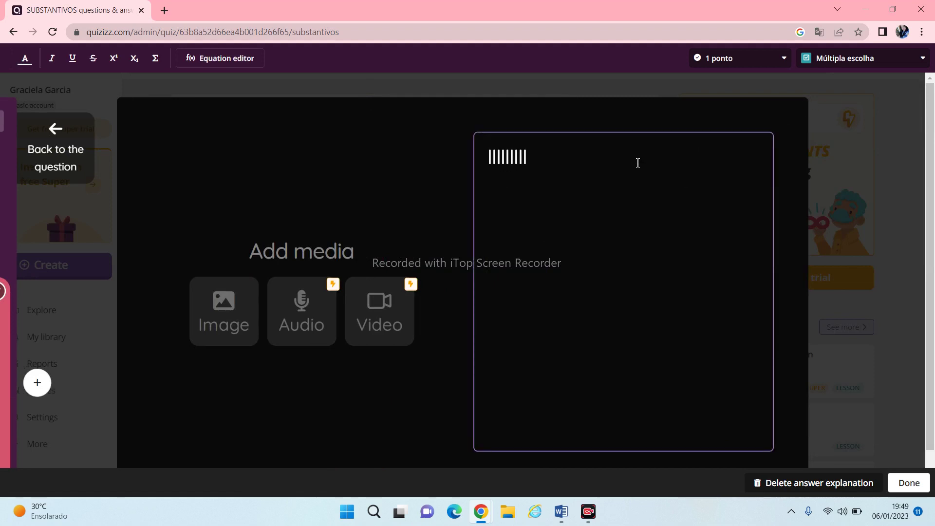
text(jjjjjj)
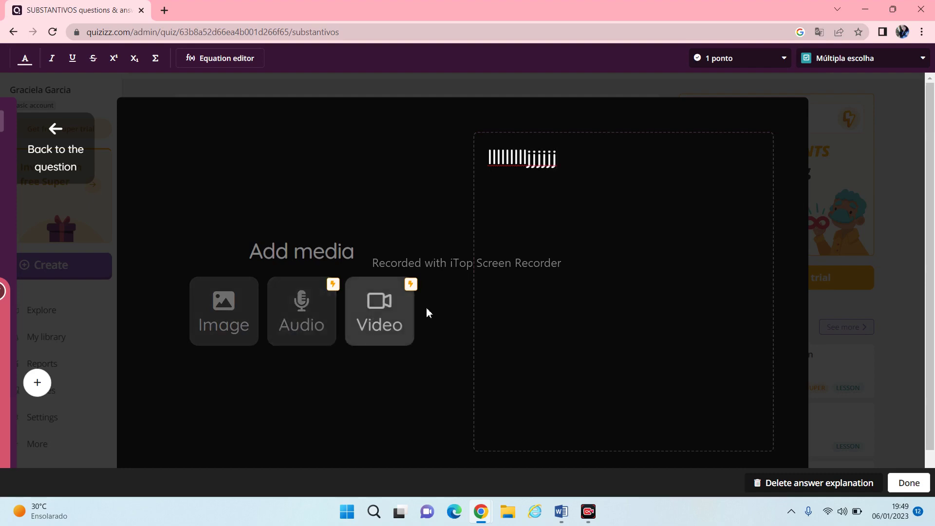
click(61, 143)
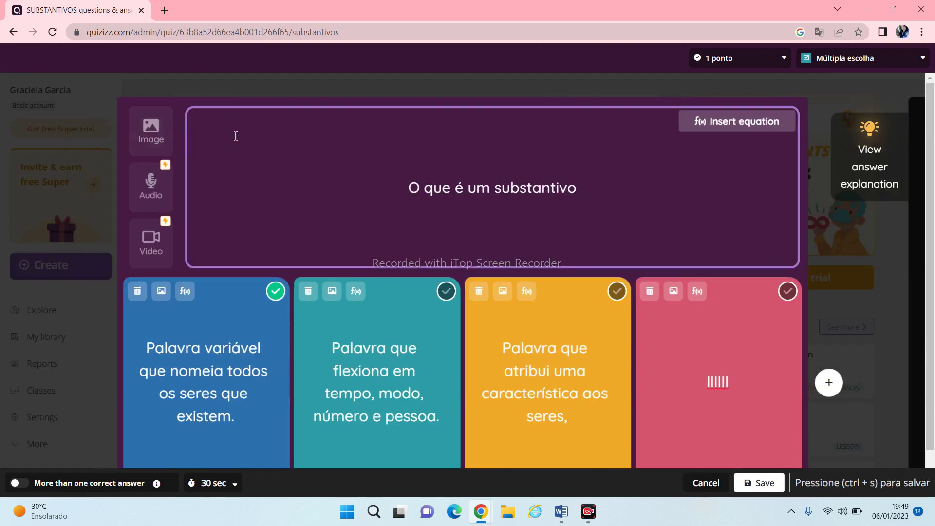
Upload the fruits-and-vegetables picture 'download (2)' and attach it to the question
click(150, 137)
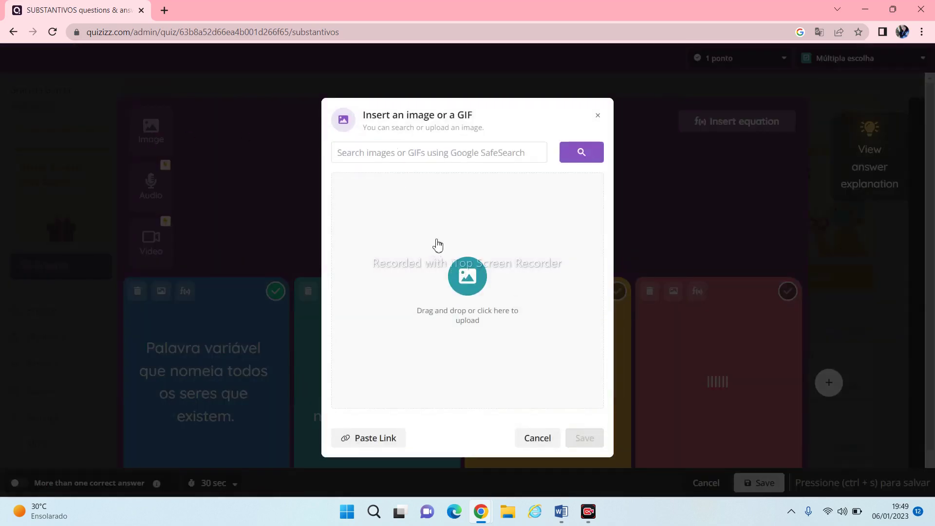
click(466, 287)
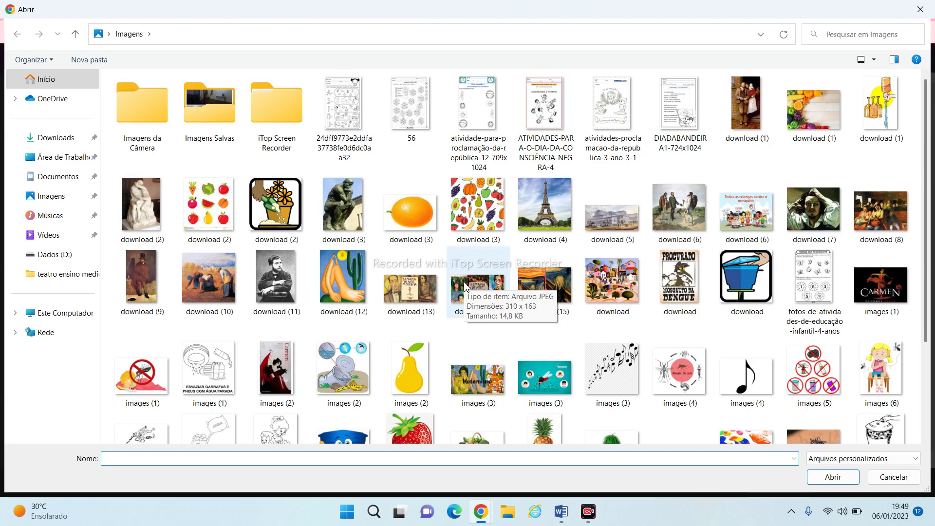
click(209, 193)
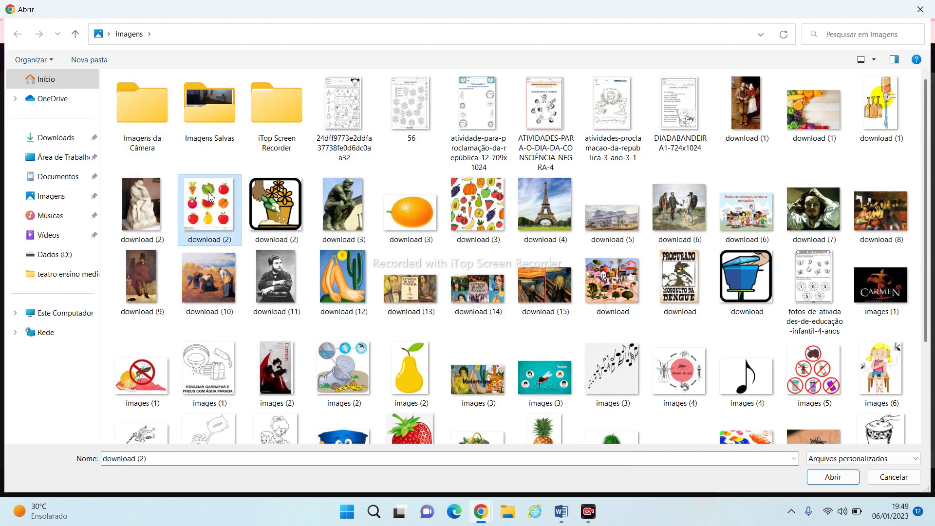
click(827, 478)
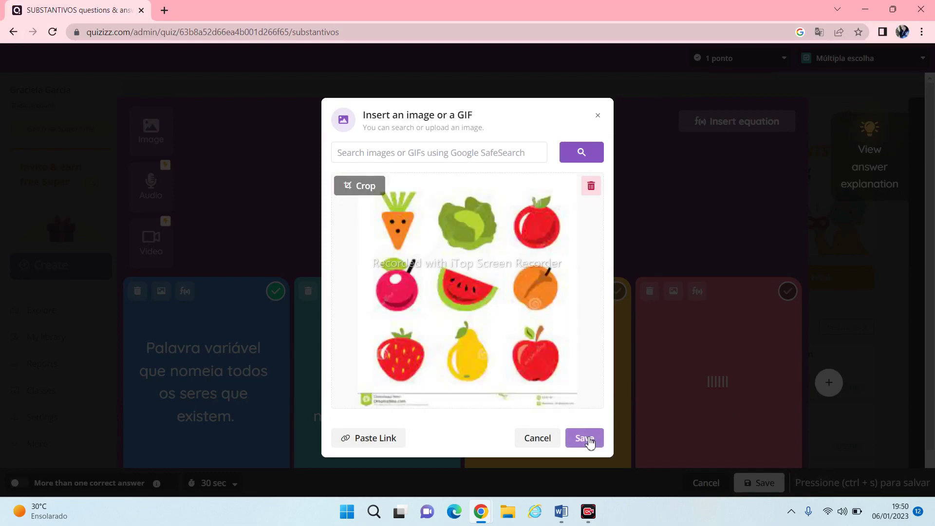
click(585, 438)
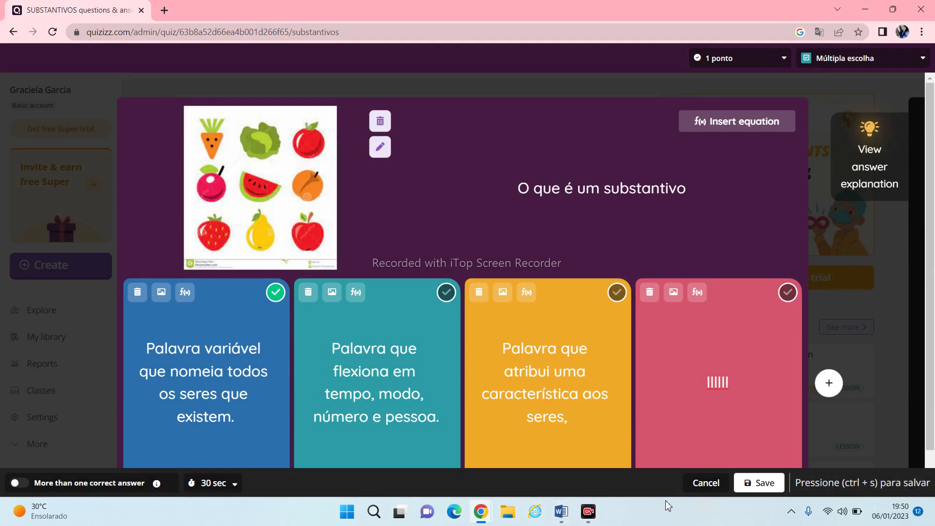
Save the edited first question and reopen SUBSTANTIVOS in the quiz creator
click(748, 486)
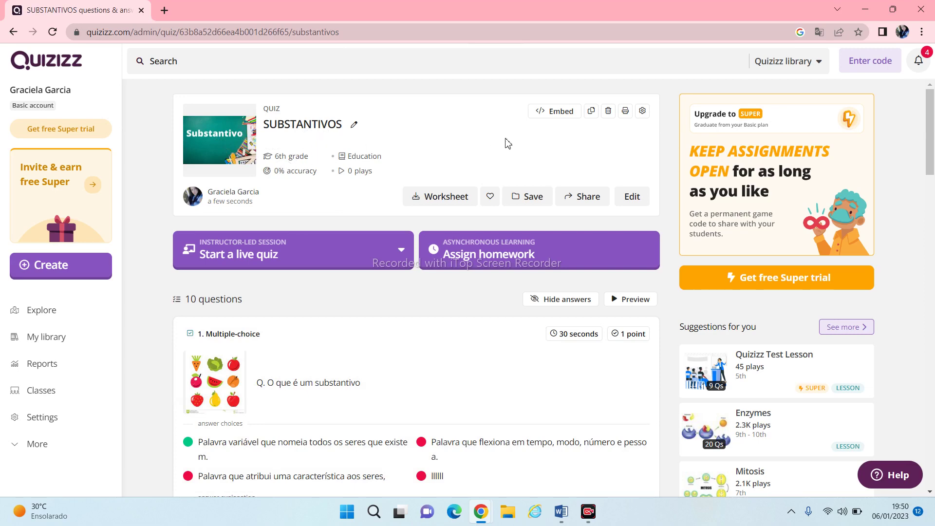
click(637, 201)
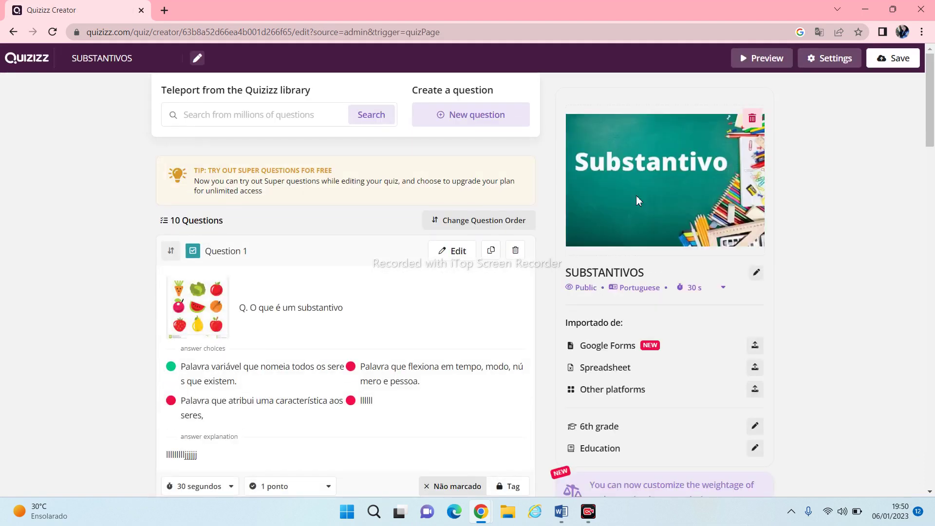
Append 'comuns e próprios' to the quiz name and choose 4th in the Grade list
click(756, 274)
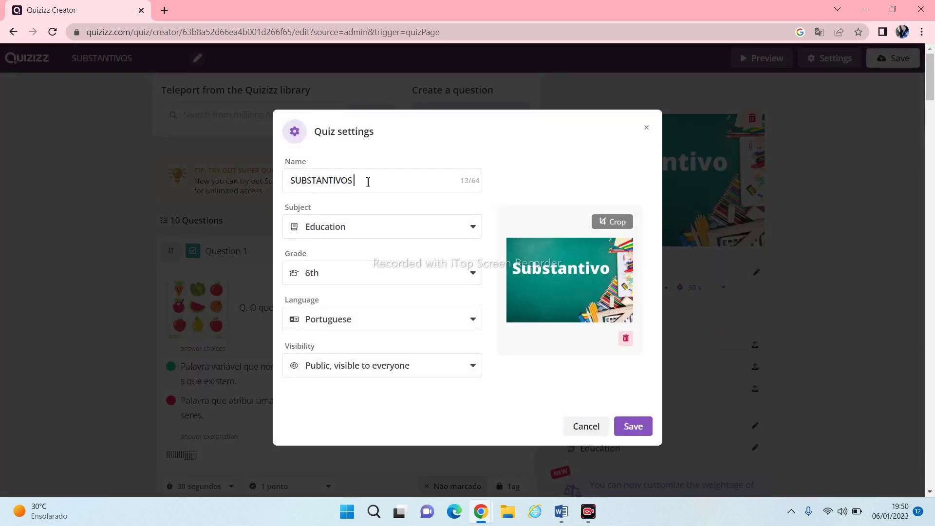
text(comuns e próprios)
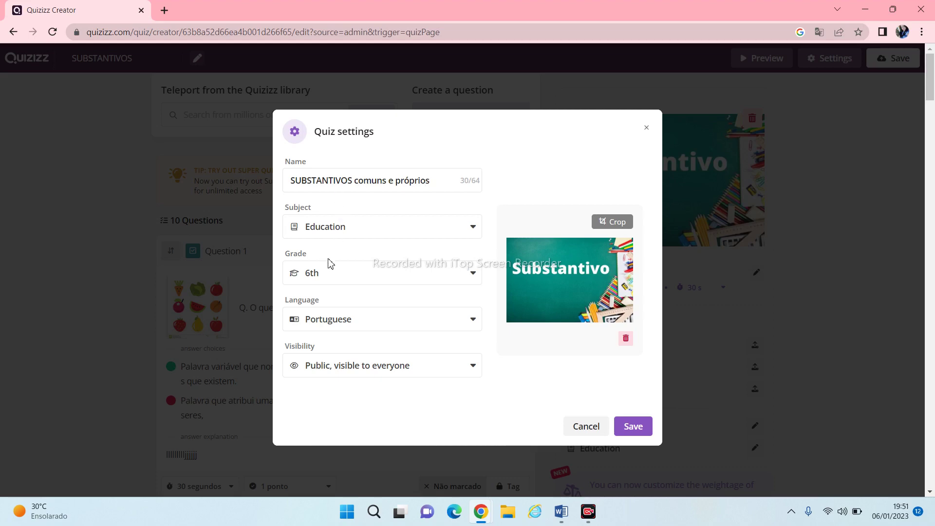
click(473, 278)
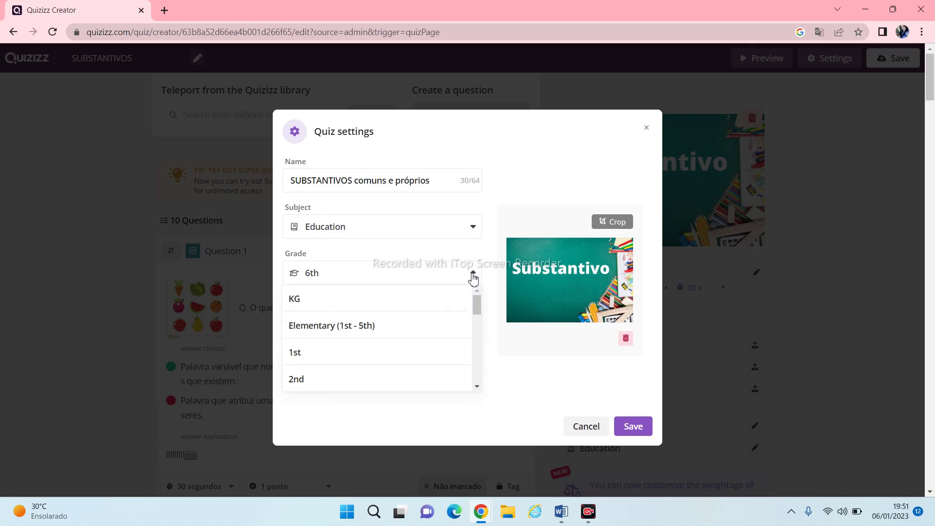
click(477, 386)
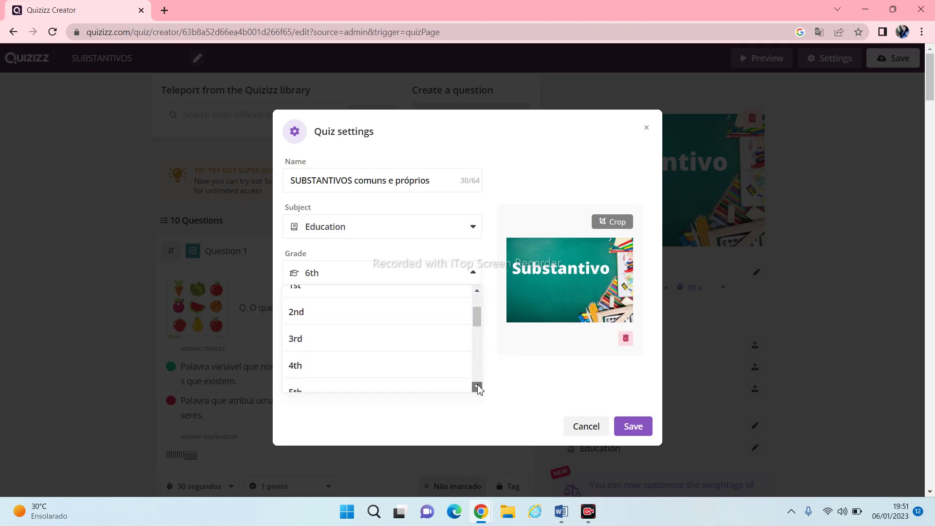
click(314, 369)
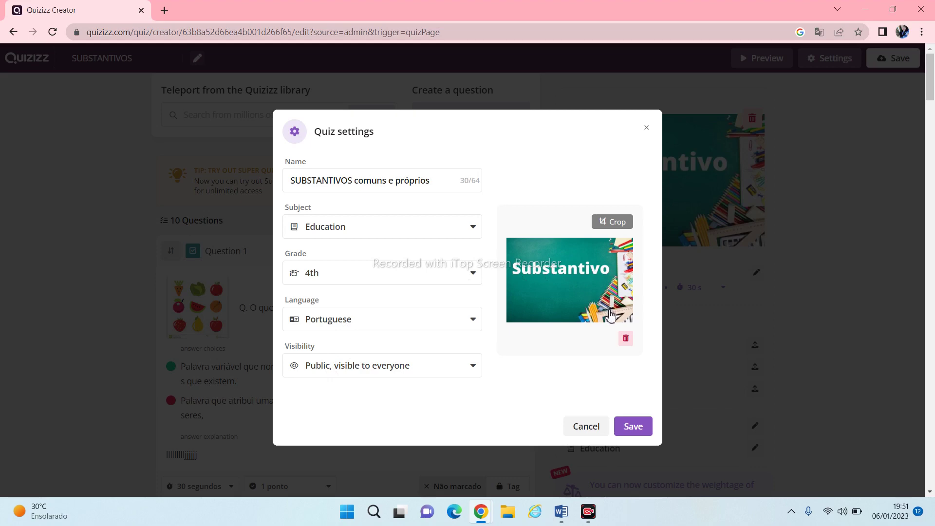
Delete the Substantivo cover and upload 'download (3)' fruit pattern as the new cover
click(626, 338)
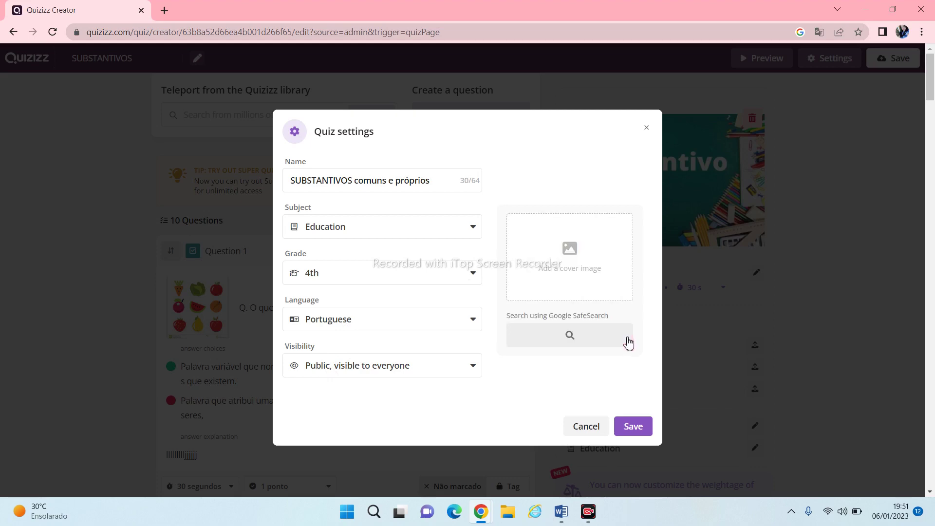
click(571, 255)
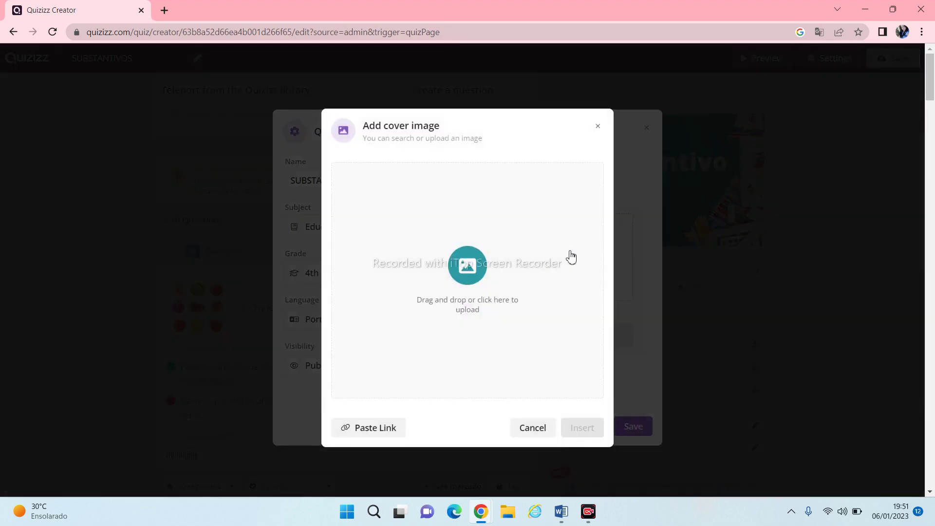
click(465, 290)
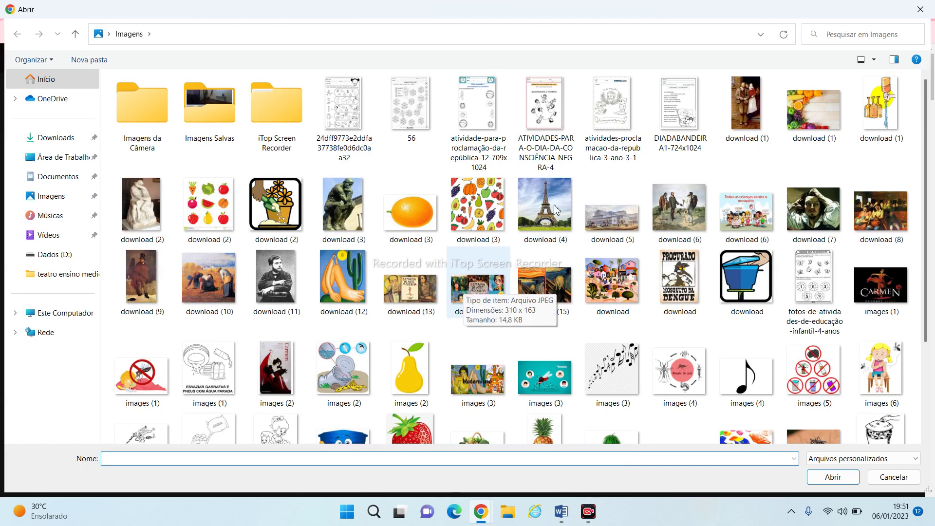
click(494, 188)
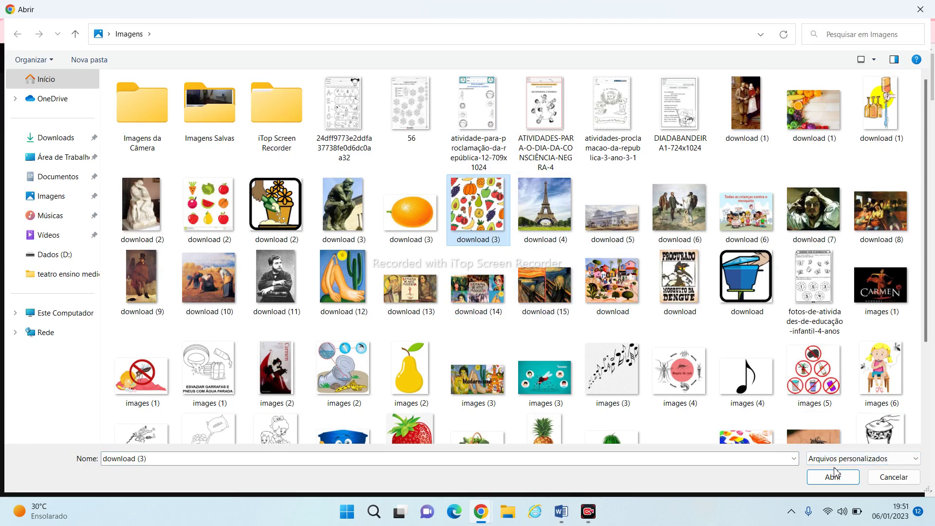
click(836, 475)
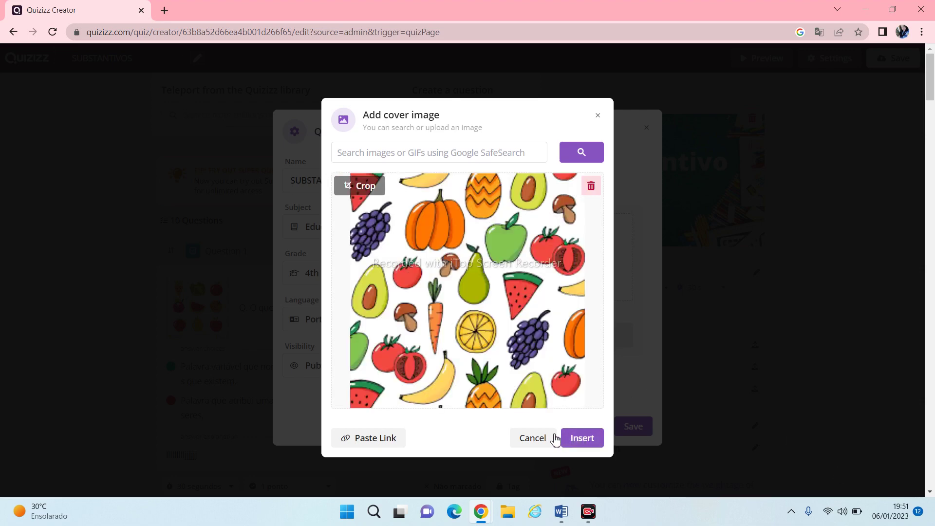
click(580, 439)
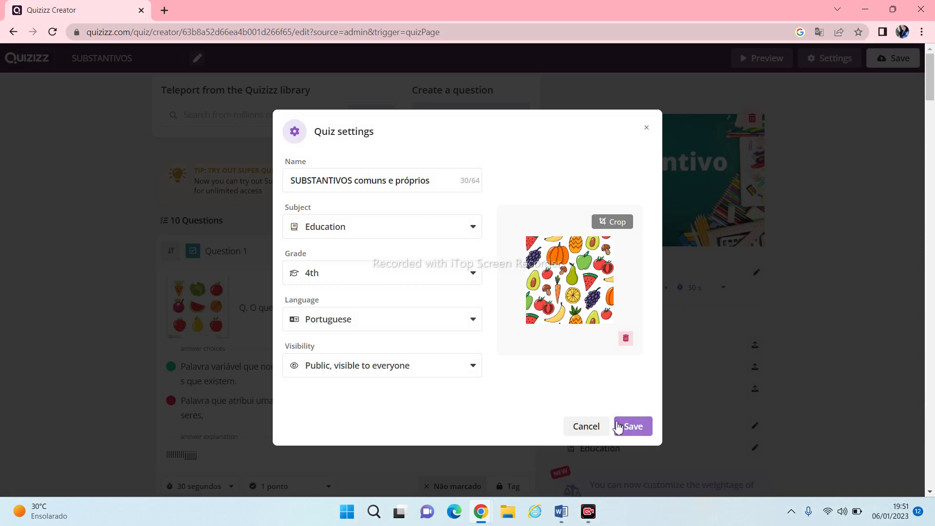
Apply the quiz settings, then save the whole quiz from the creator
click(632, 427)
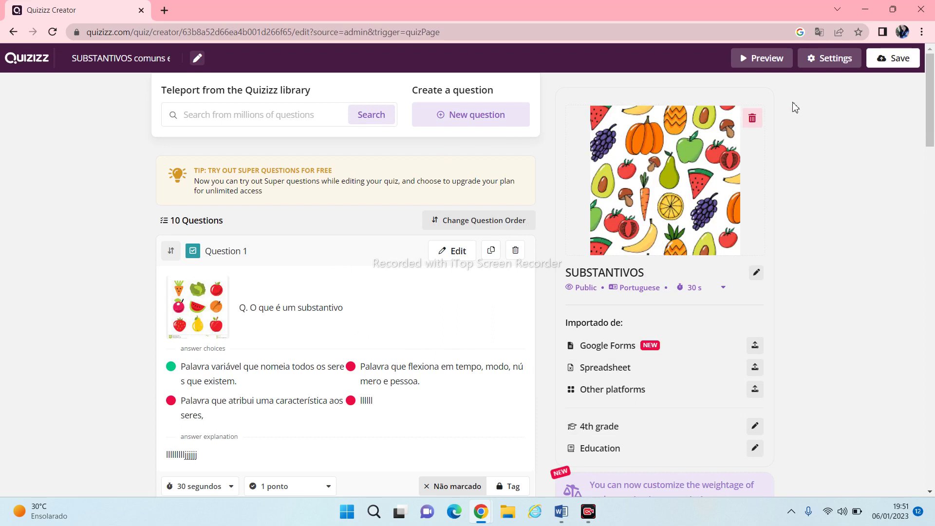
click(896, 60)
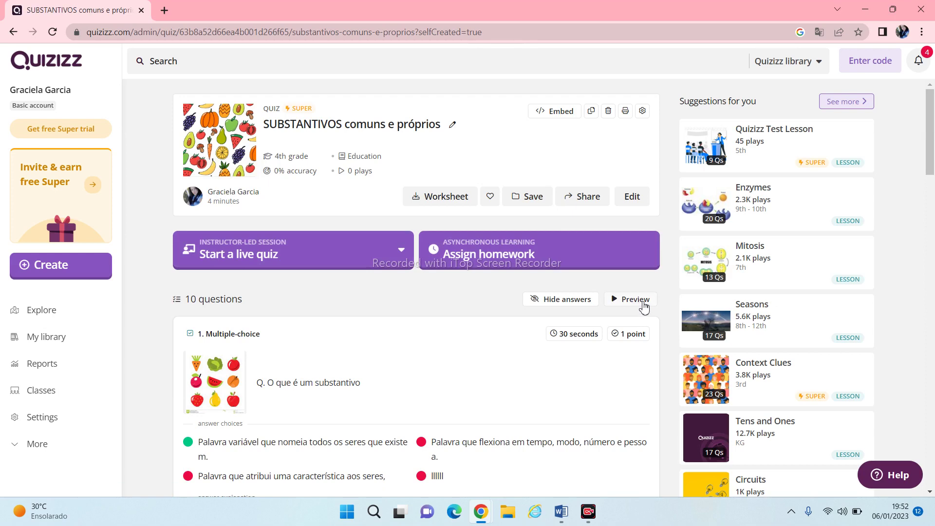
Preview the quiz as a player and start the solo game
click(639, 304)
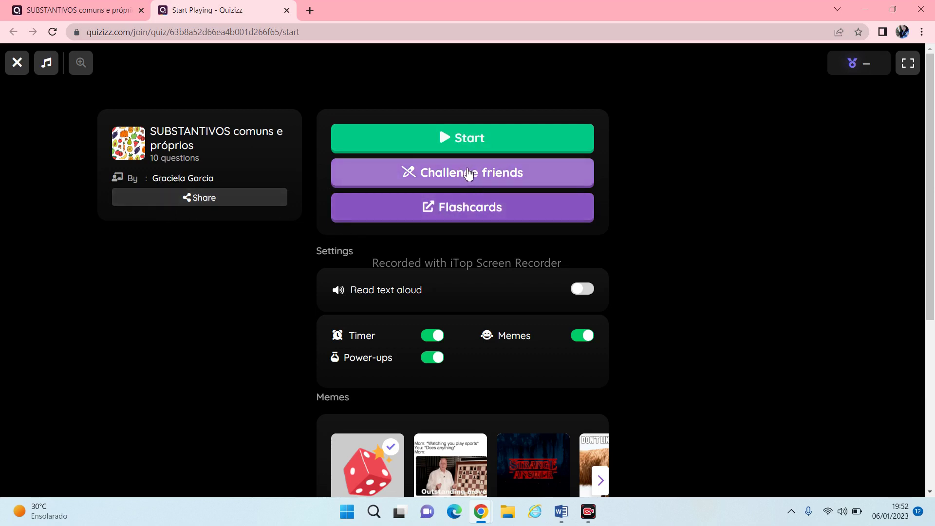
click(458, 140)
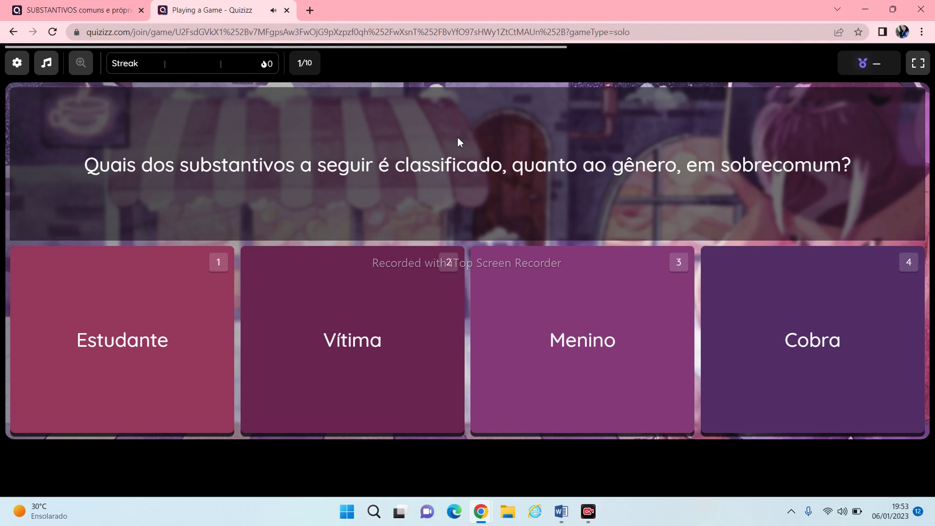
Answer preview questions 1–3 with Estudante, próprio/abstrato and Criança
click(141, 302)
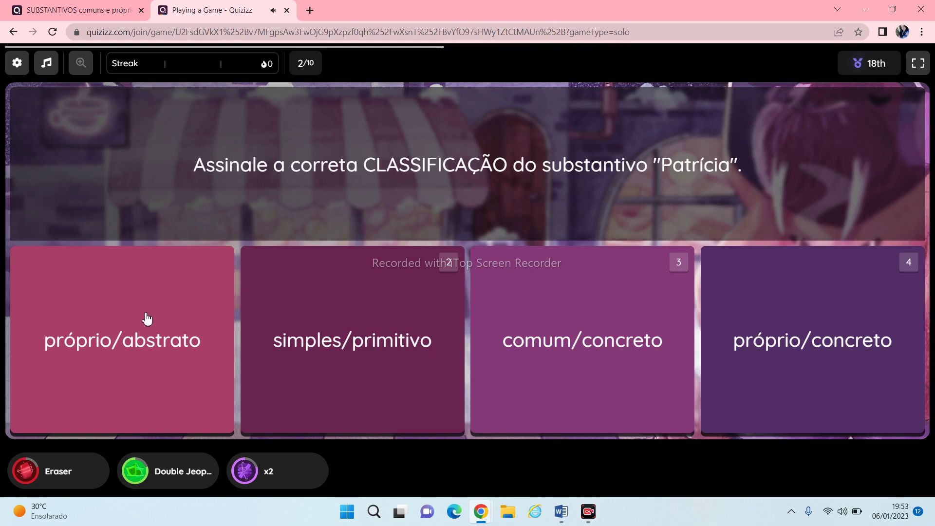
click(151, 333)
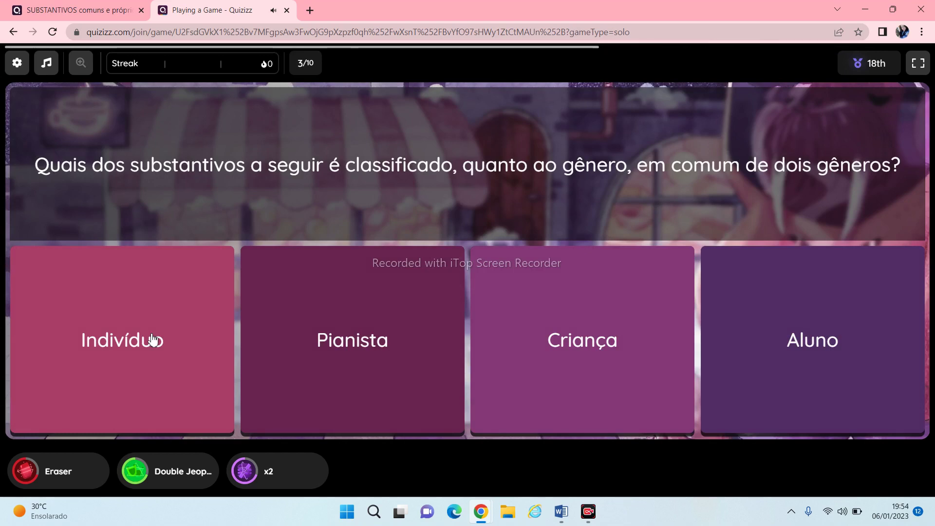
click(580, 338)
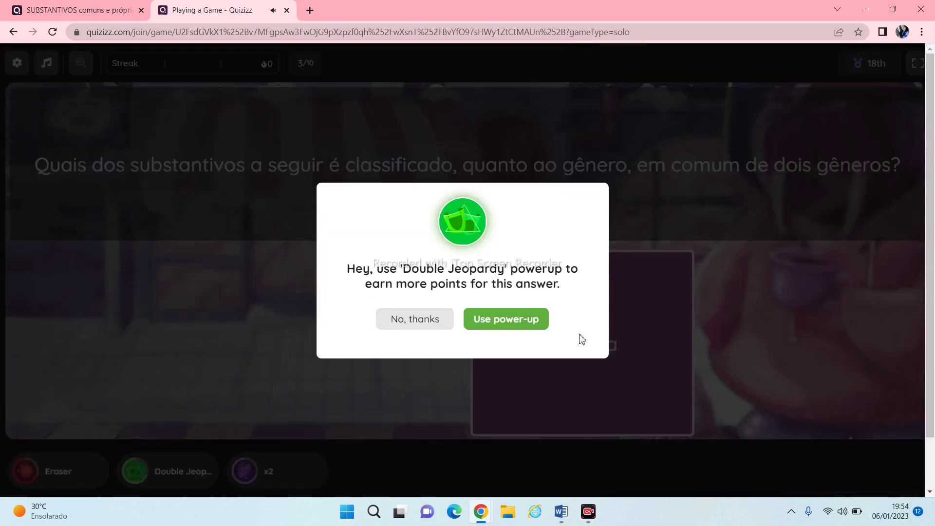
Use the Double Jeopardy power-up, then answer Águia, Deus and 'pedreiro, joalheria, casarão'
click(535, 323)
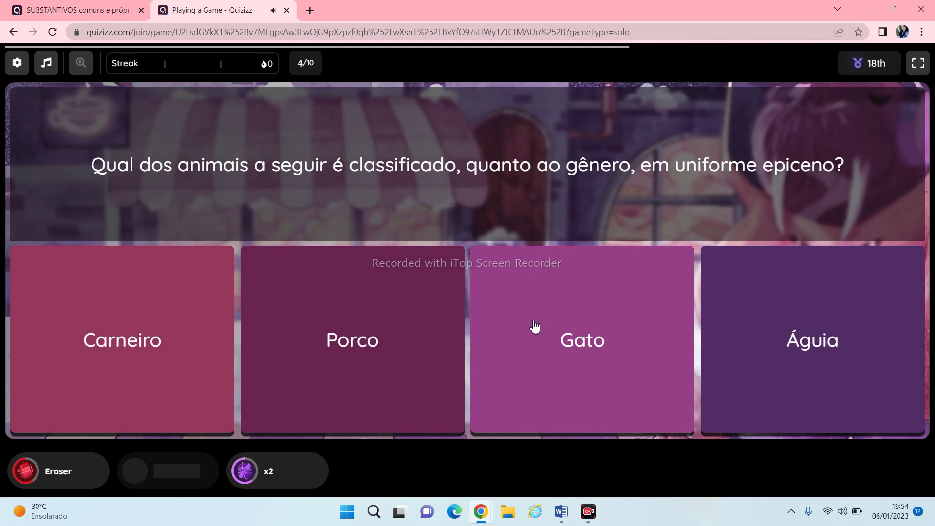
click(817, 326)
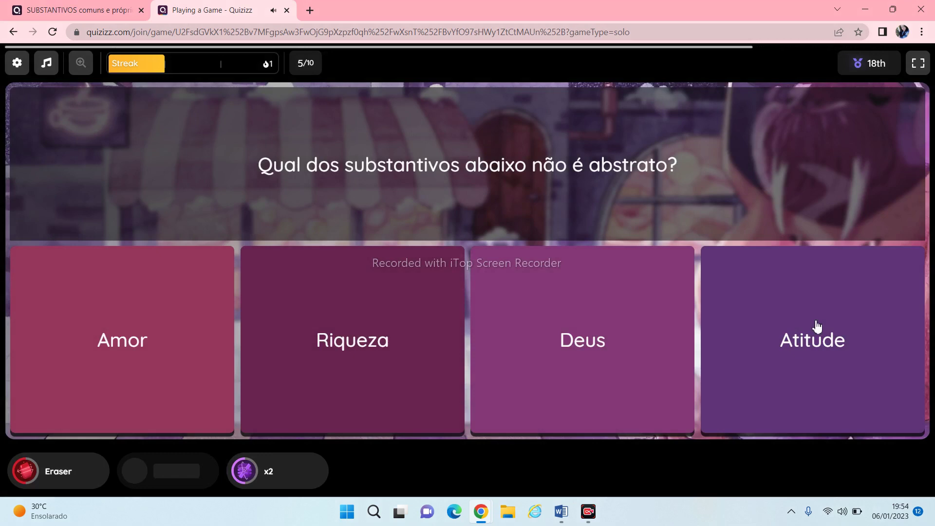
click(617, 379)
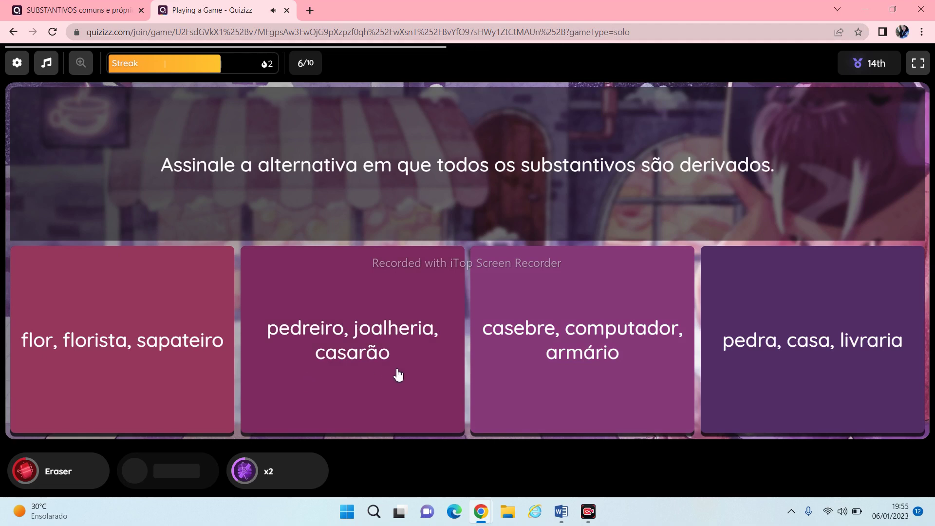
click(388, 357)
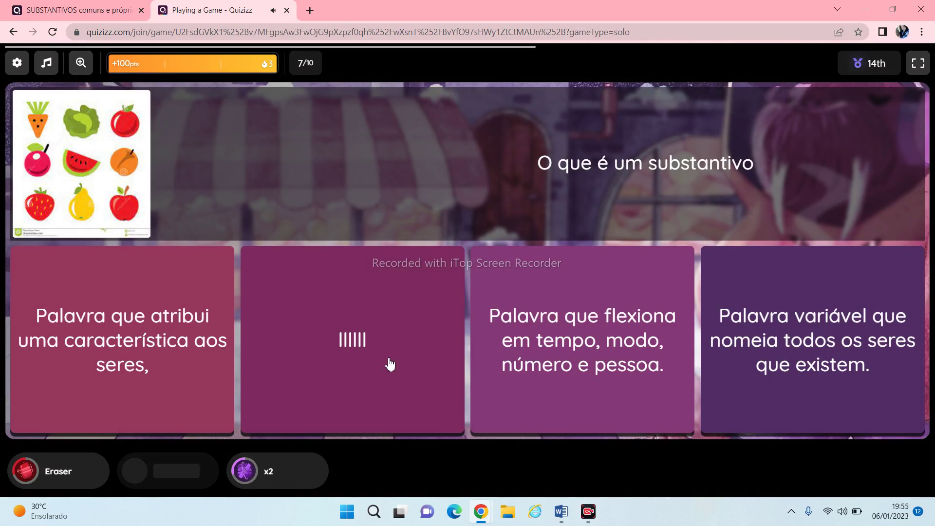
Answer questions 7–10 with the noun definition, batalhão, composto/derivado and Arquipélago
click(784, 341)
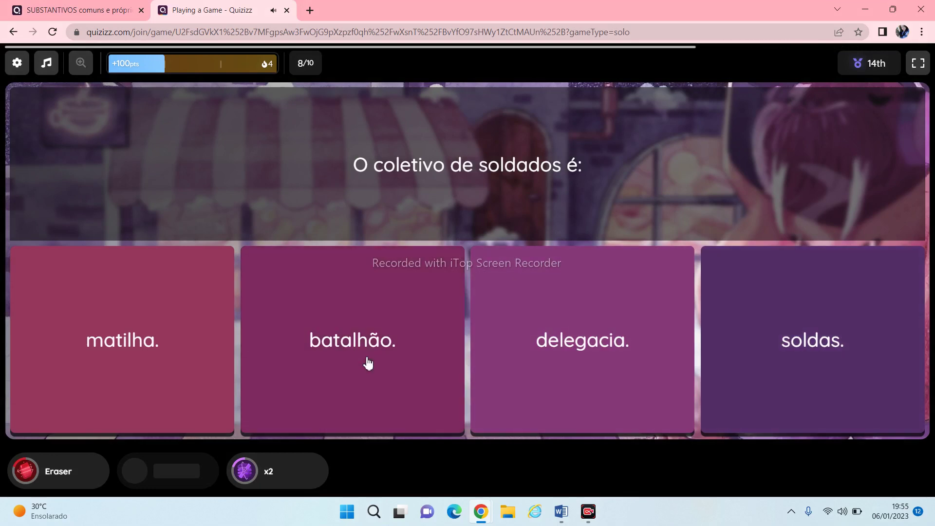
click(366, 360)
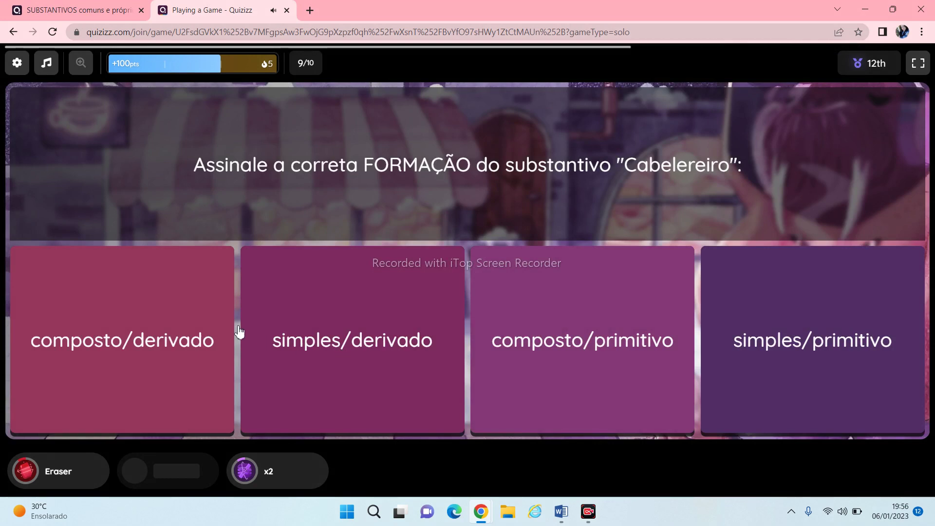
click(139, 357)
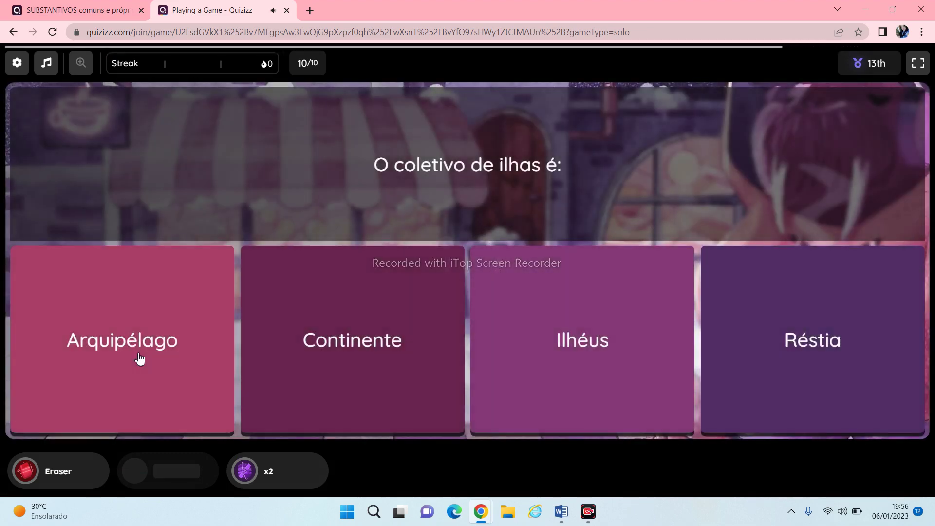
click(139, 358)
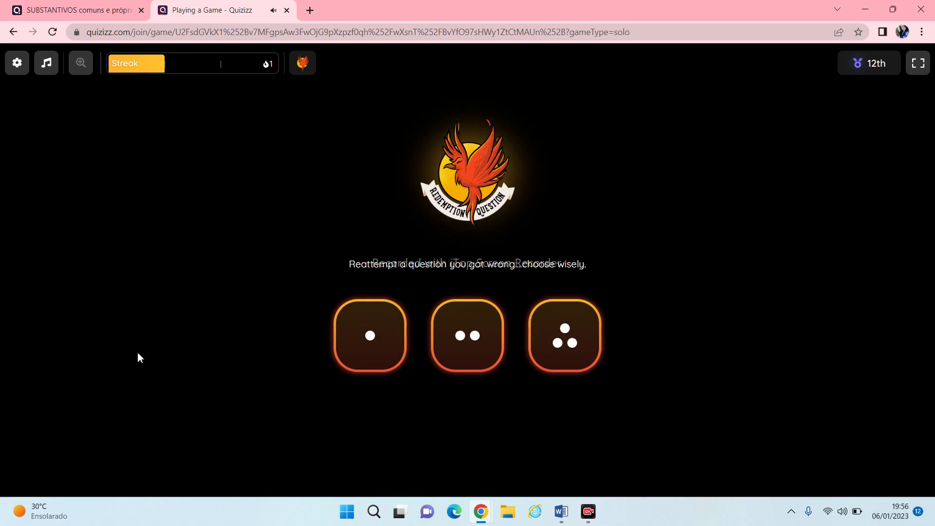
Reattempt the first missed question as the redemption and answer it with Aluno
click(387, 347)
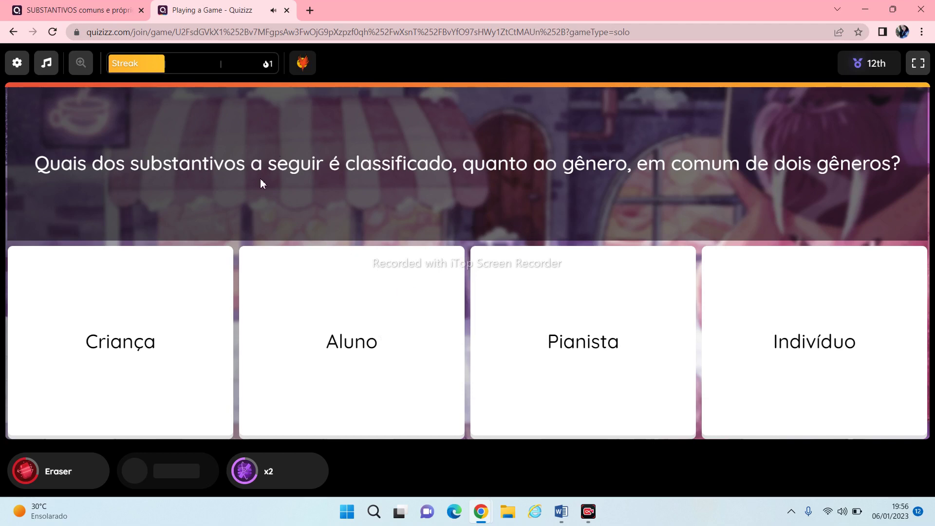
click(410, 390)
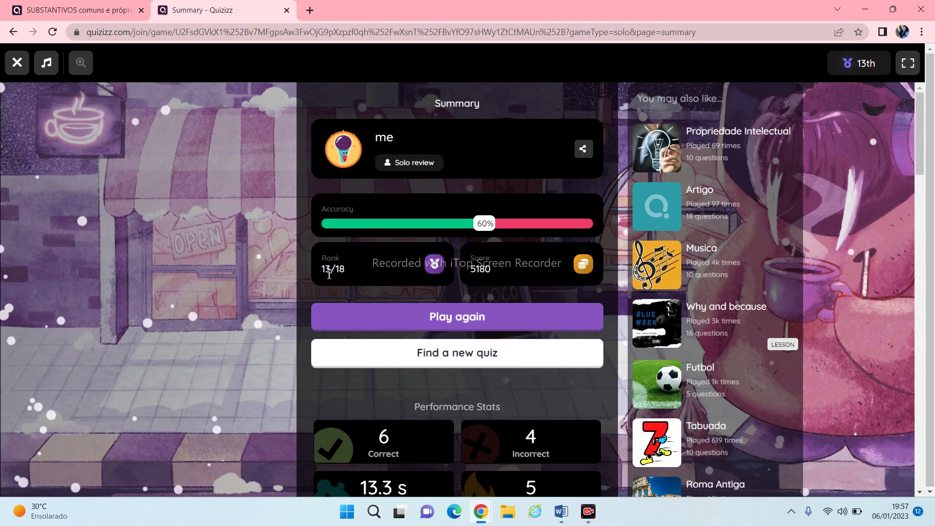
scroll(533, 382, down, 2)
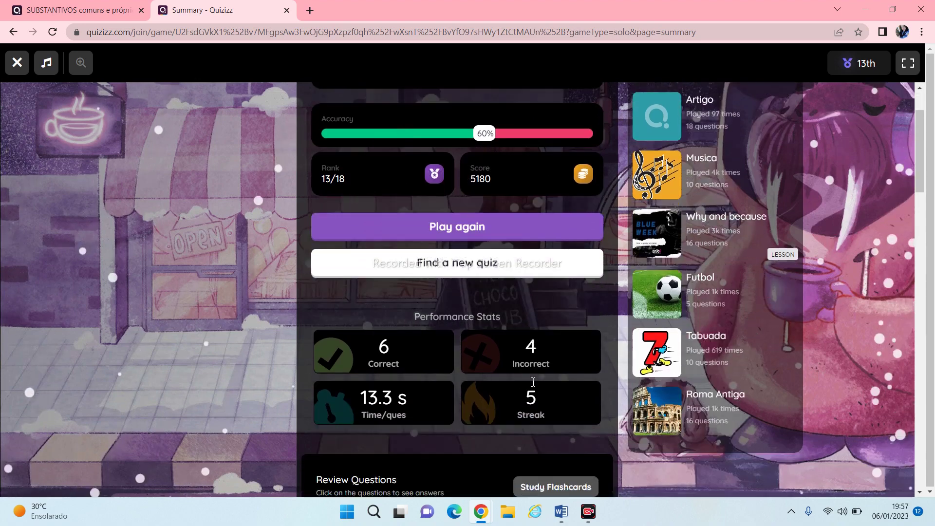
scroll(533, 381, down, 1)
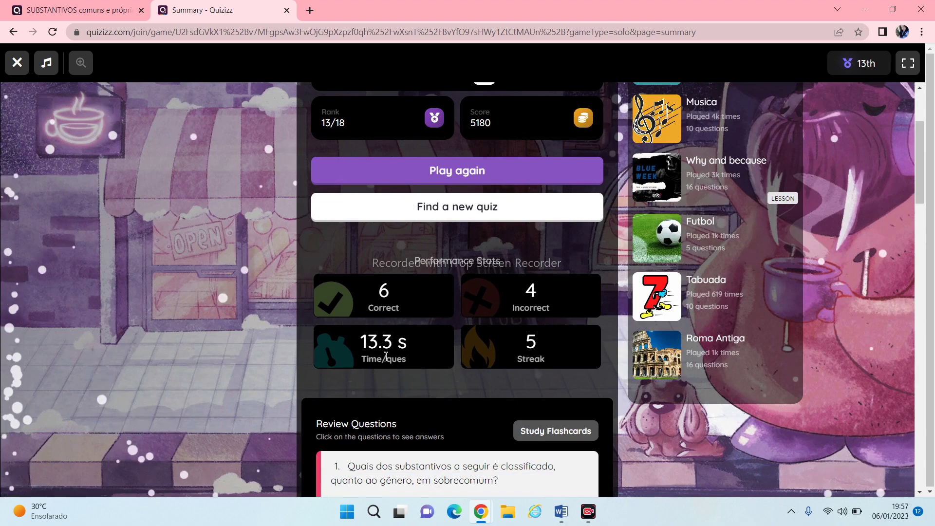
scroll(385, 360, down, 1)
scroll(383, 359, down, 7)
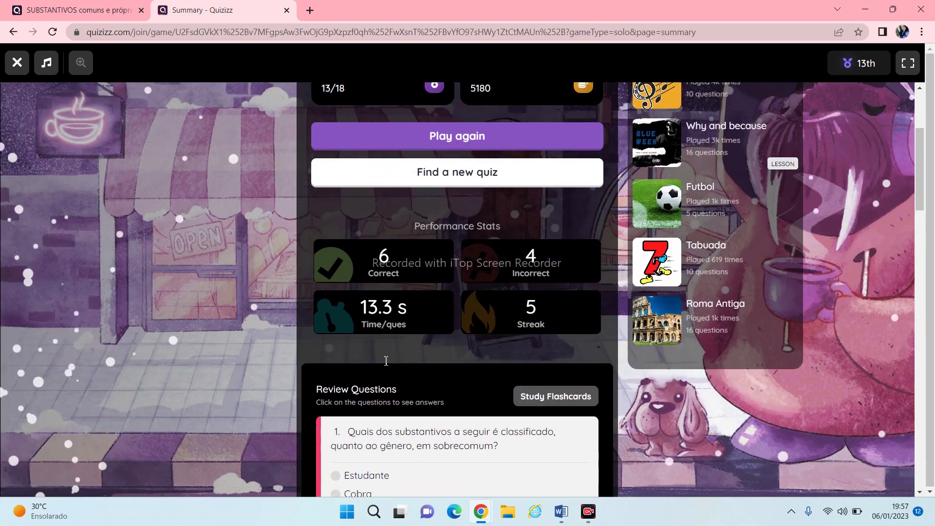
scroll(384, 364, down, 2)
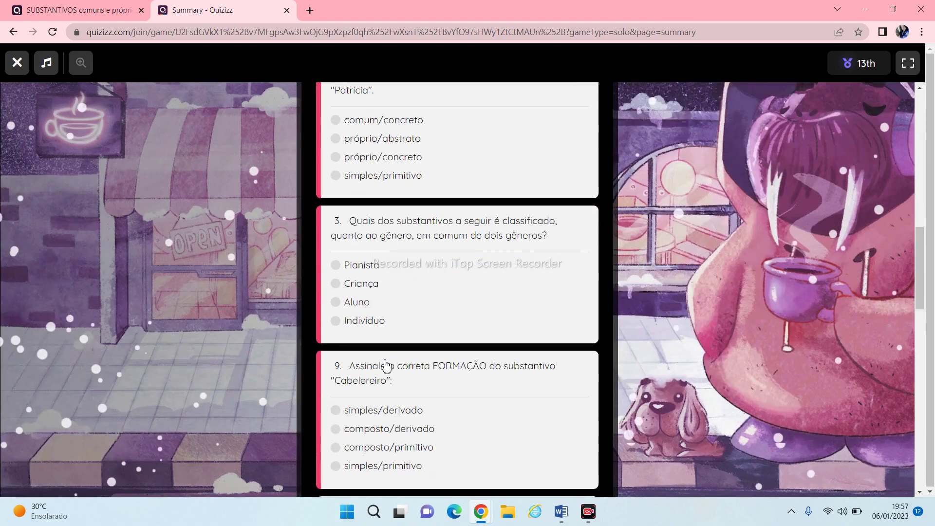
scroll(385, 364, up, 4)
scroll(386, 364, up, 10)
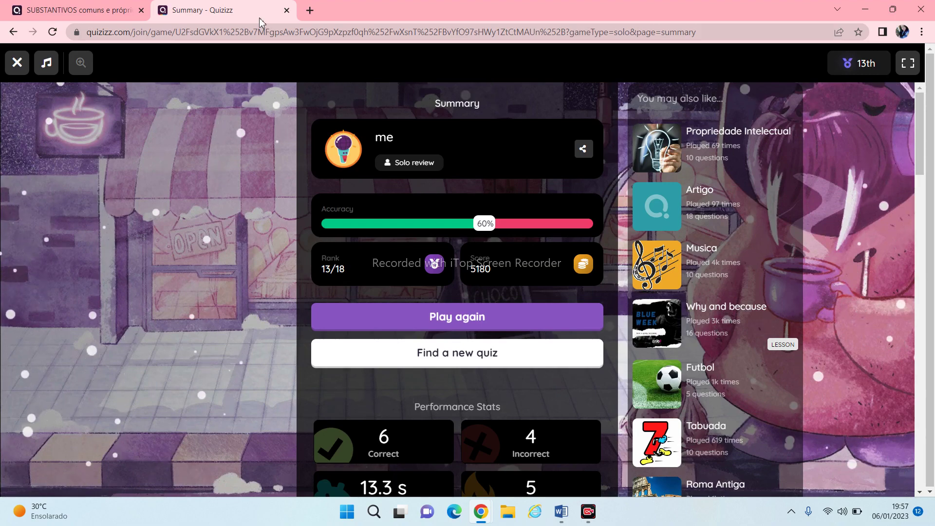
Close the finished game's summary and go to My library
click(287, 10)
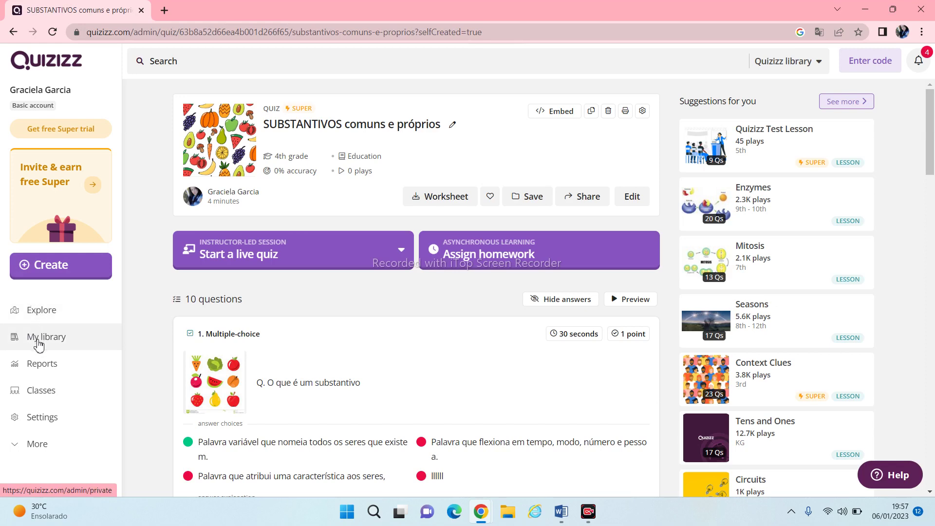
click(39, 342)
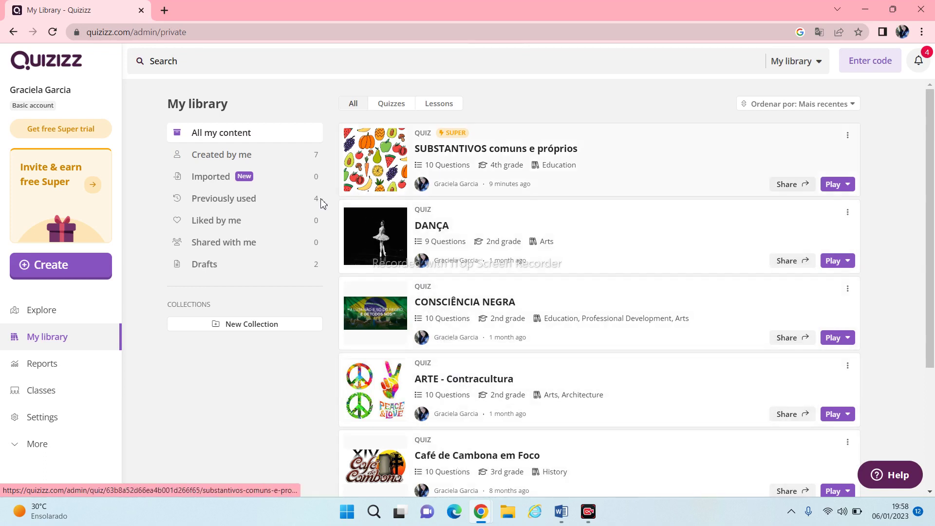
Start a new Quiz from the Create menu
click(31, 267)
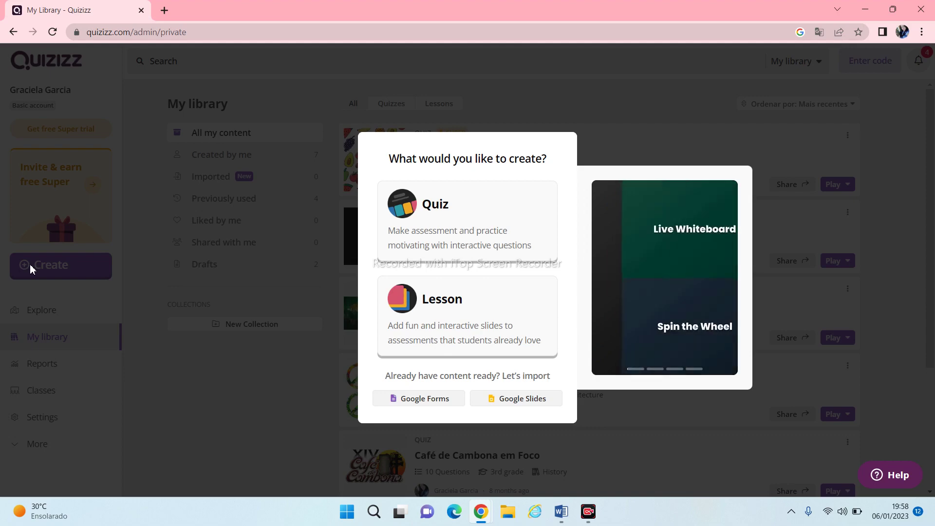
click(441, 211)
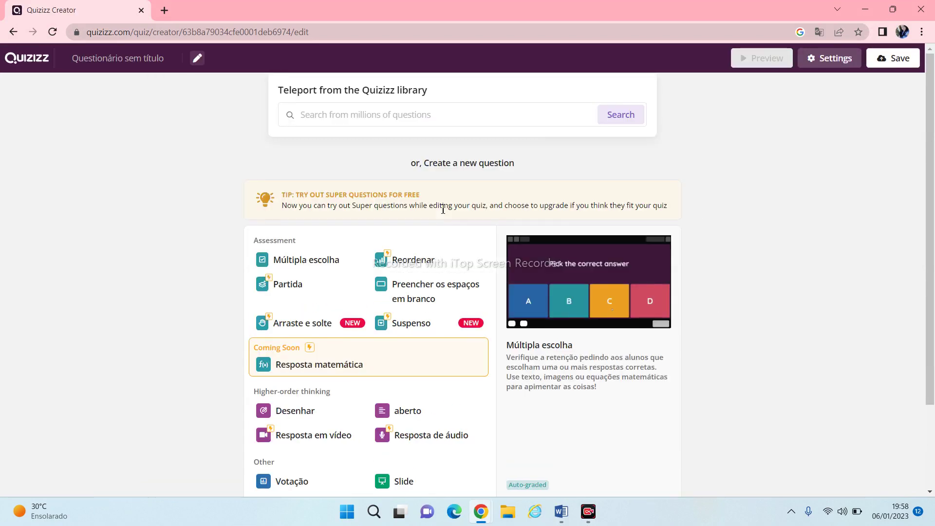
Add a multiple-choice question reading 'classifique a palavra casa:' and begin adding a picture
click(290, 267)
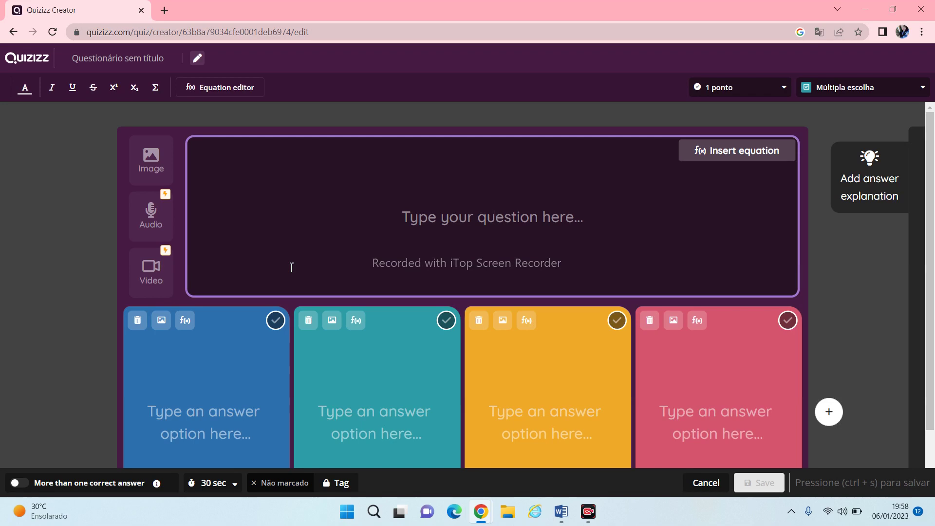
text(cla)
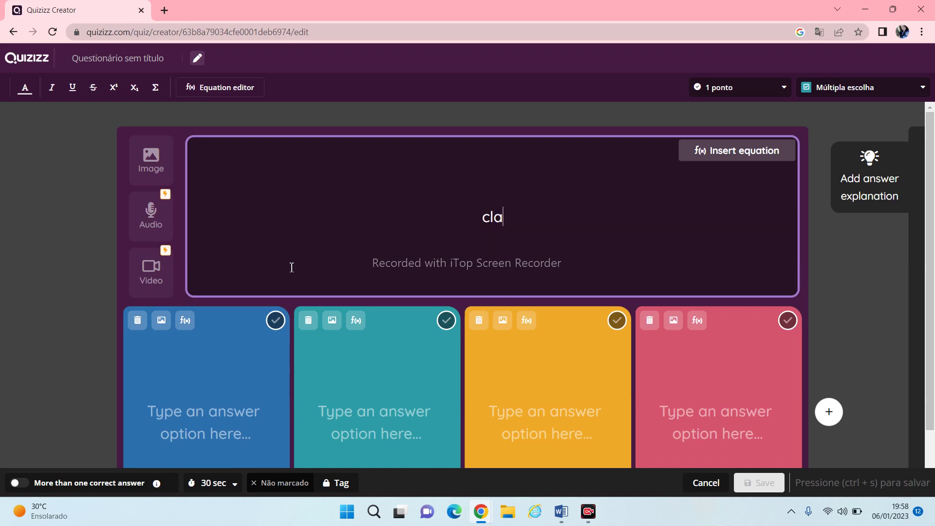
text(ssifique a pal)
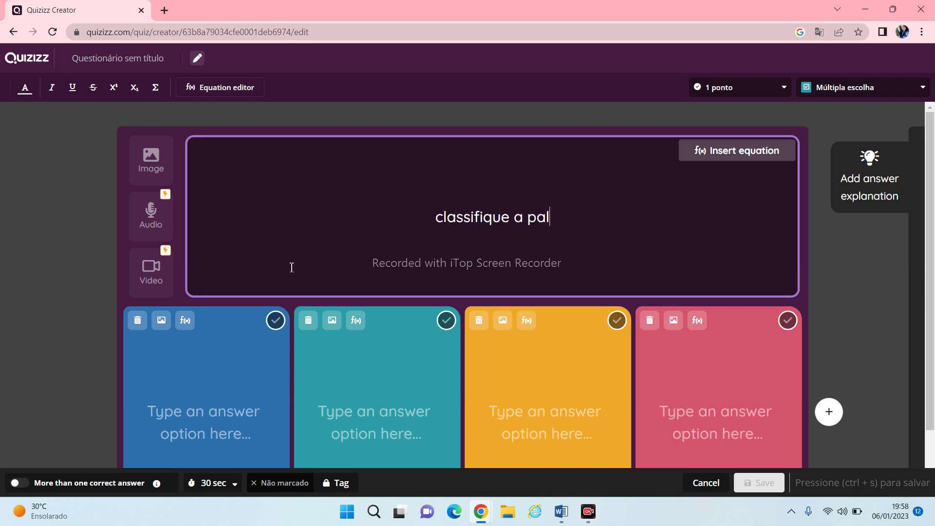
text(avra )
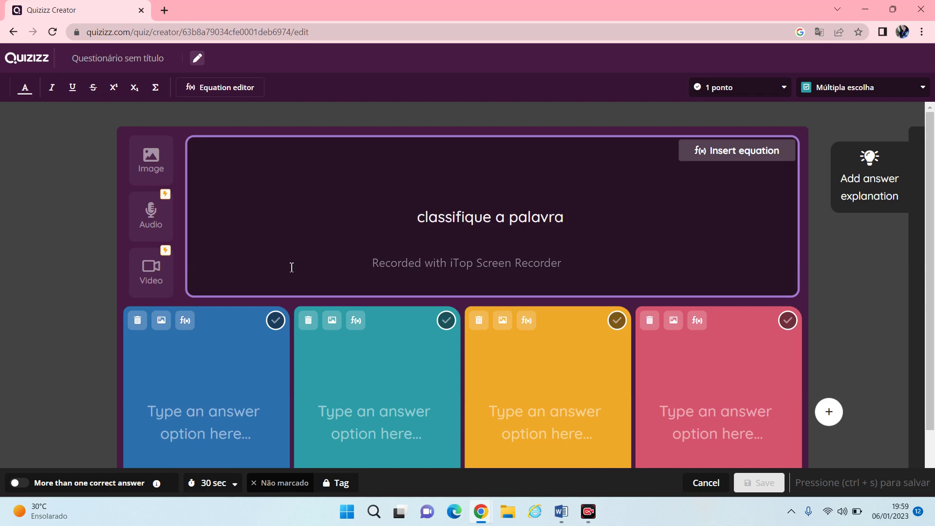
text(casa)
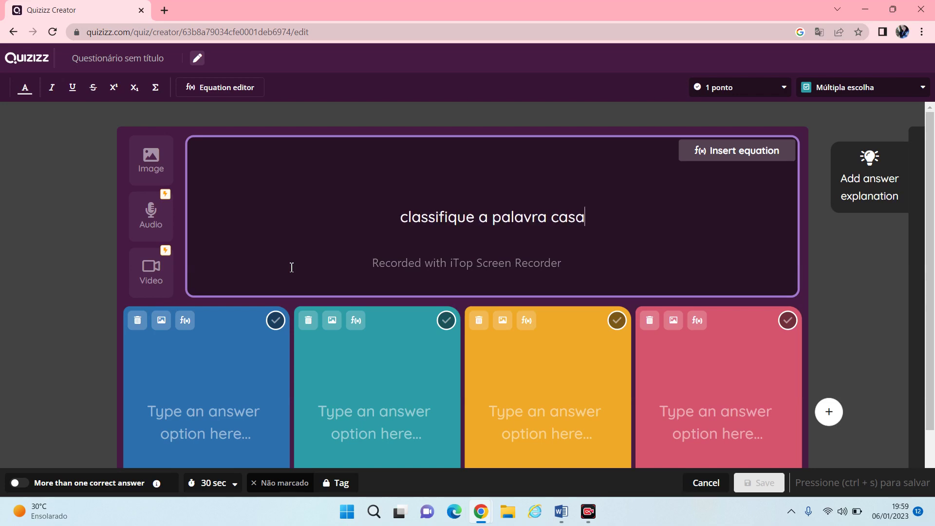
text(:)
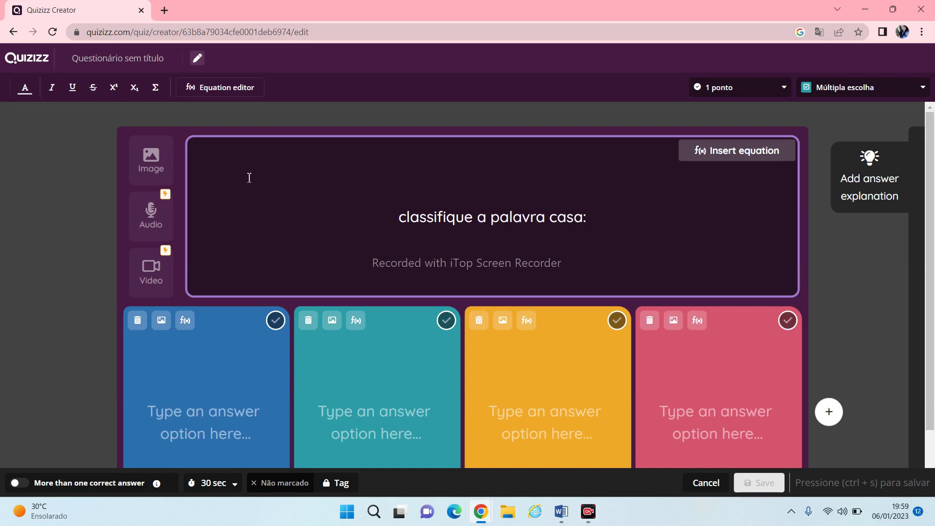
click(146, 168)
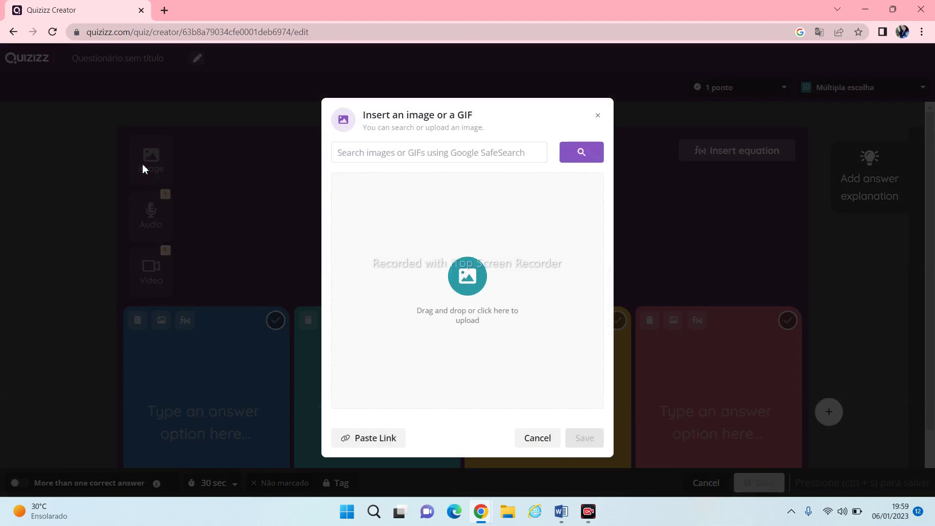
Upload the village painting file 'download' and insert it into the question
click(468, 277)
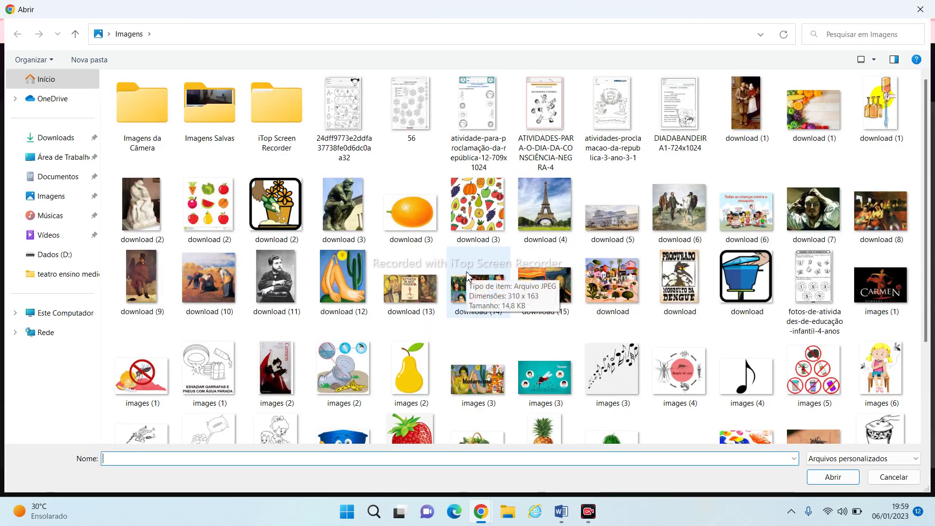
click(630, 297)
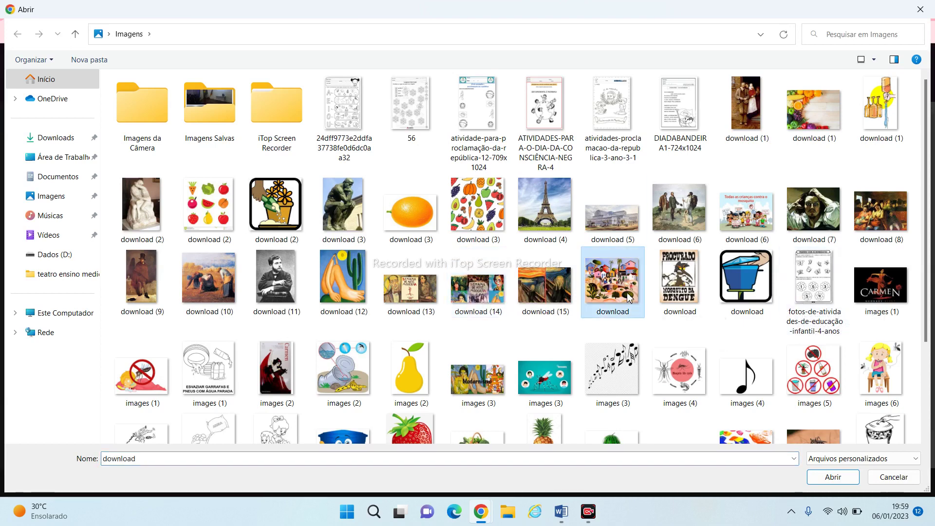
click(818, 477)
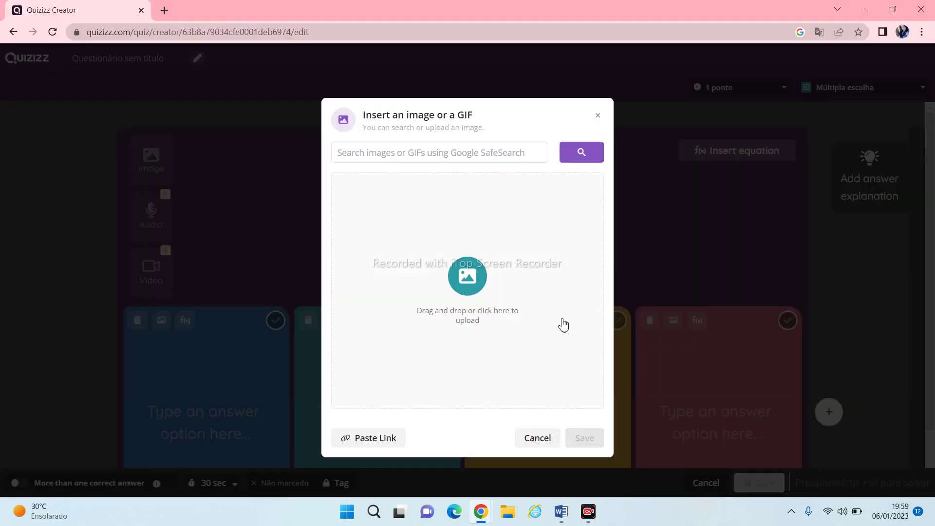
click(579, 441)
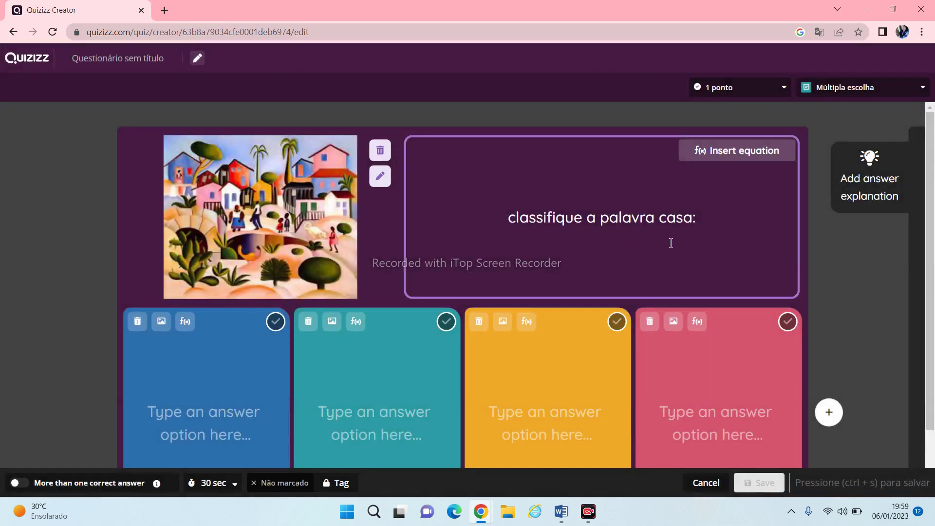
Fill the first two answers with 'substantivo próprio' and 'substantivo comum'
click(159, 416)
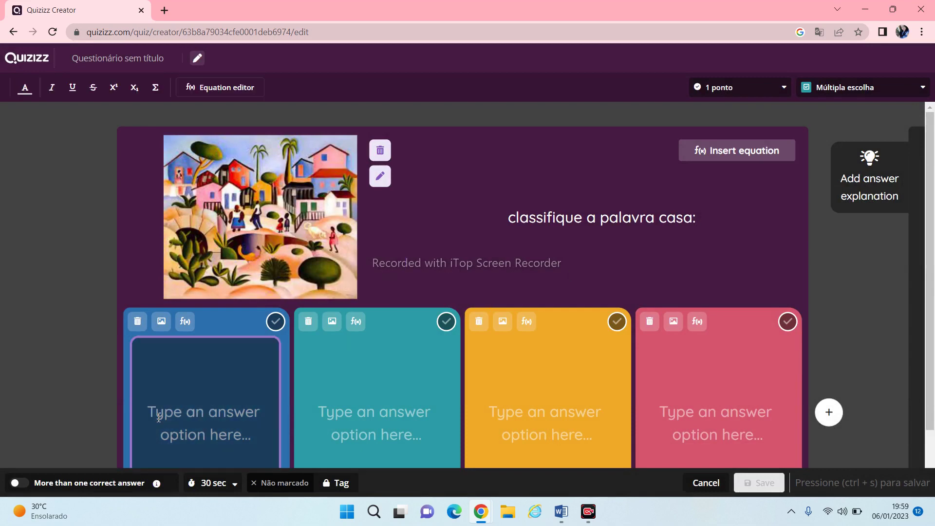
text(substa)
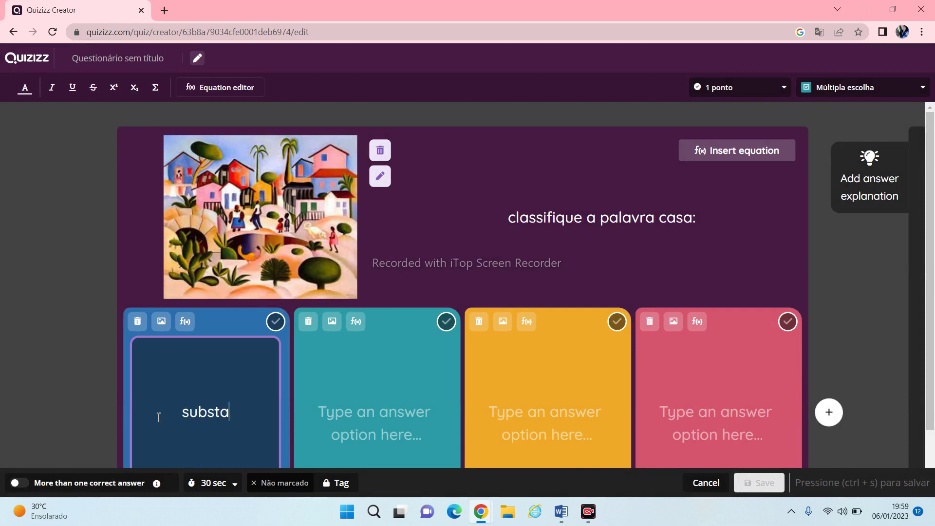
text(ntivo p)
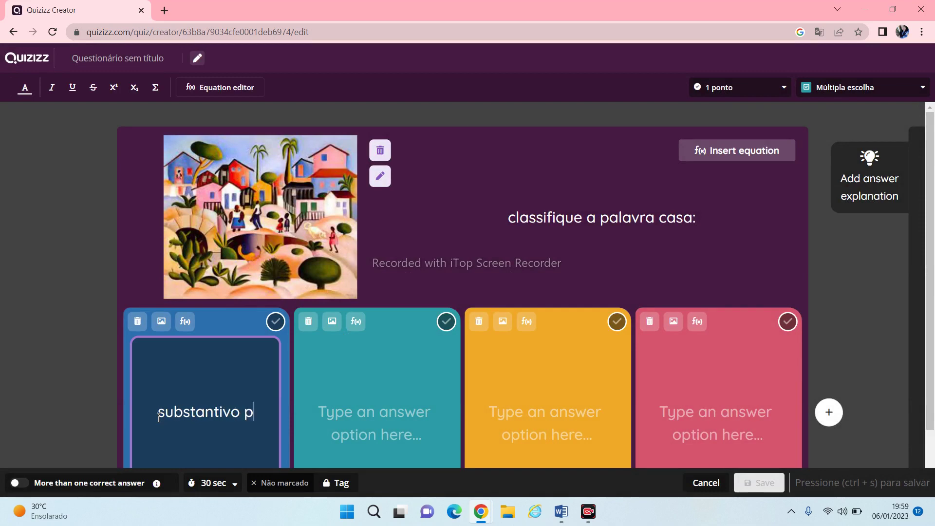
text(r´prio)
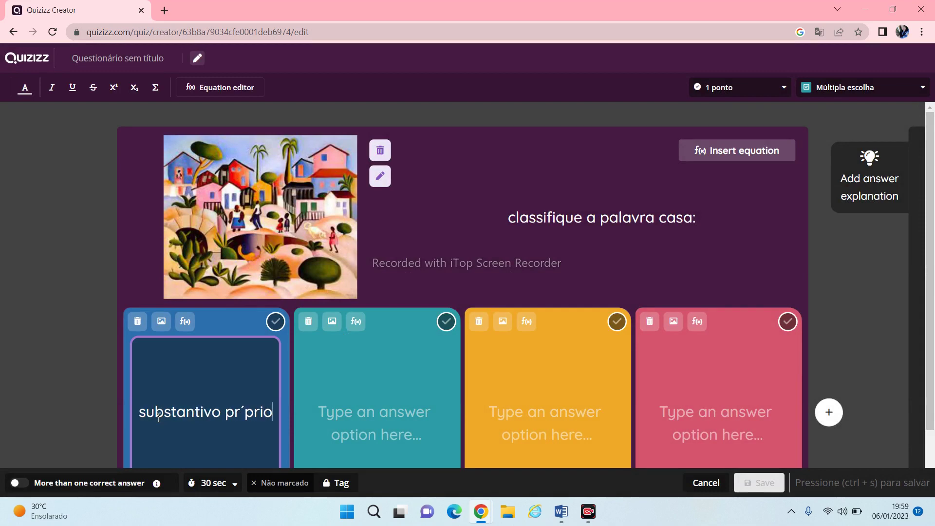
key(BackSpace)
key(BackSpace)
key(BackSpace)
key(BackSpace)
key(BackSpace)
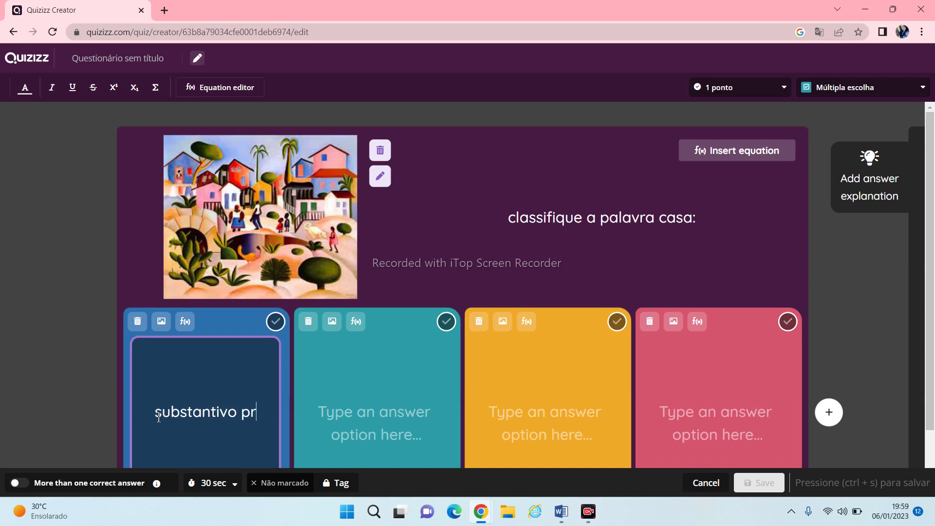
text(óprio)
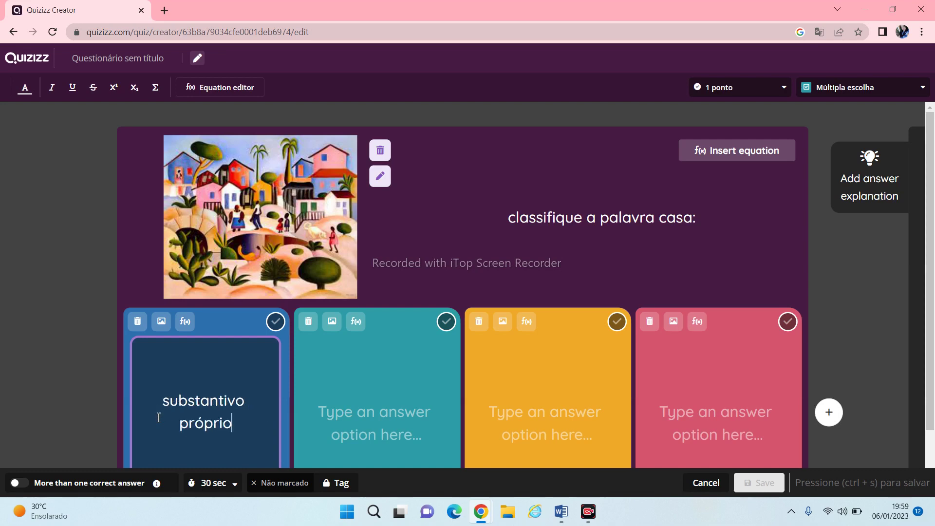
click(366, 392)
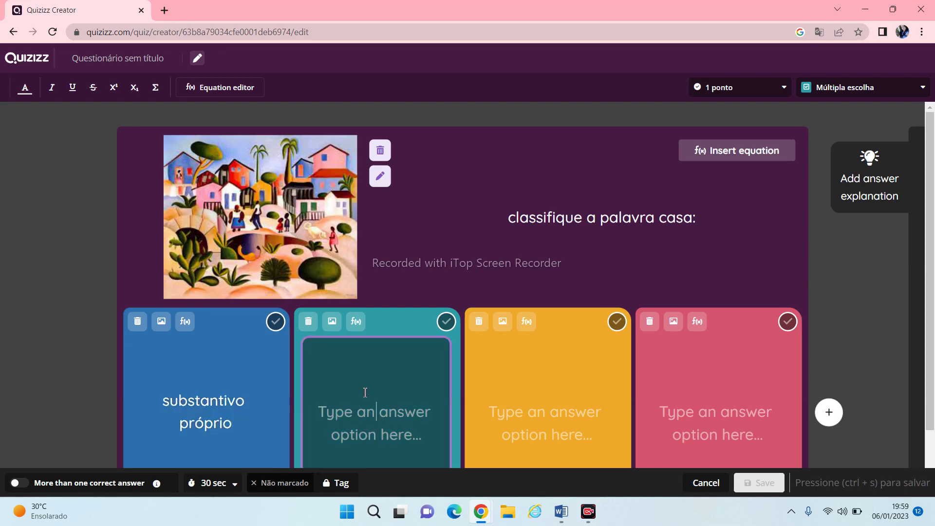
text(sub)
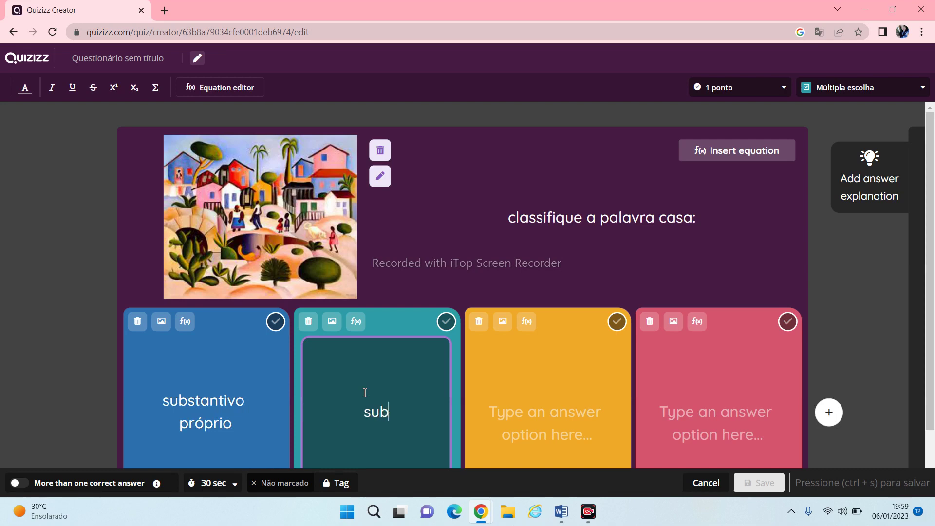
text(stantivo comum)
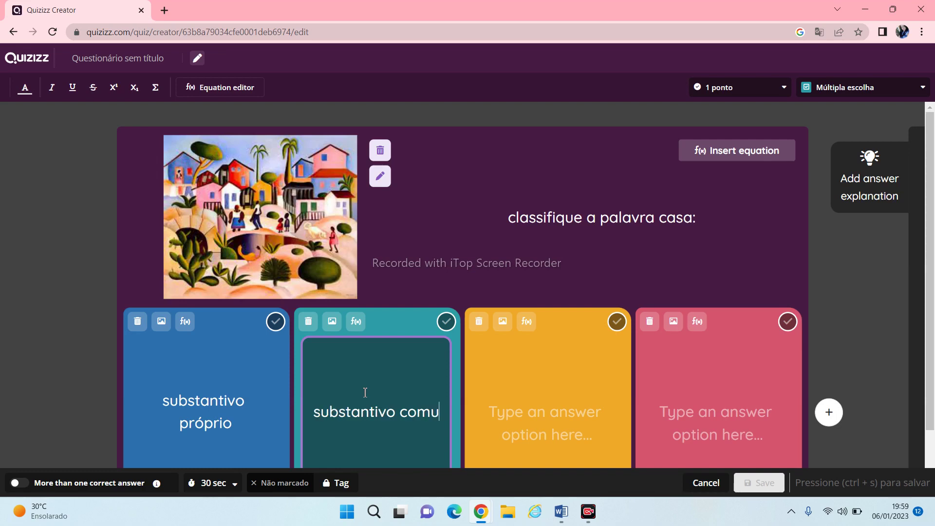
Enter 'adjetivo' and 'verbo' as answers three and four, marking substantivo comum correct
click(491, 408)
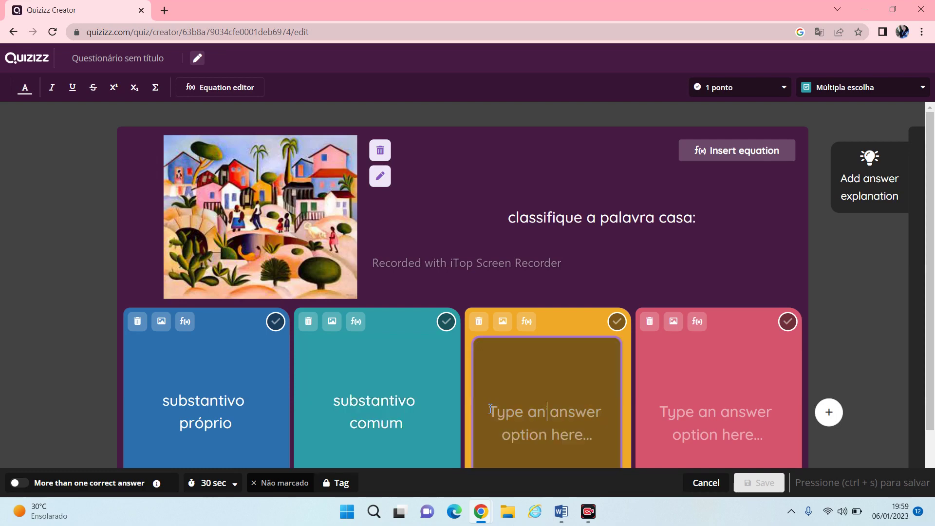
text(adje)
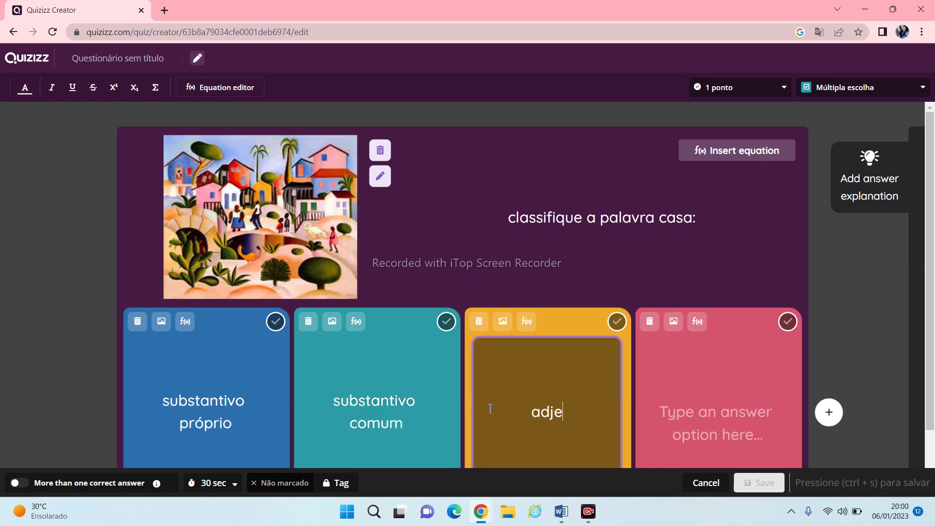
text(tivo)
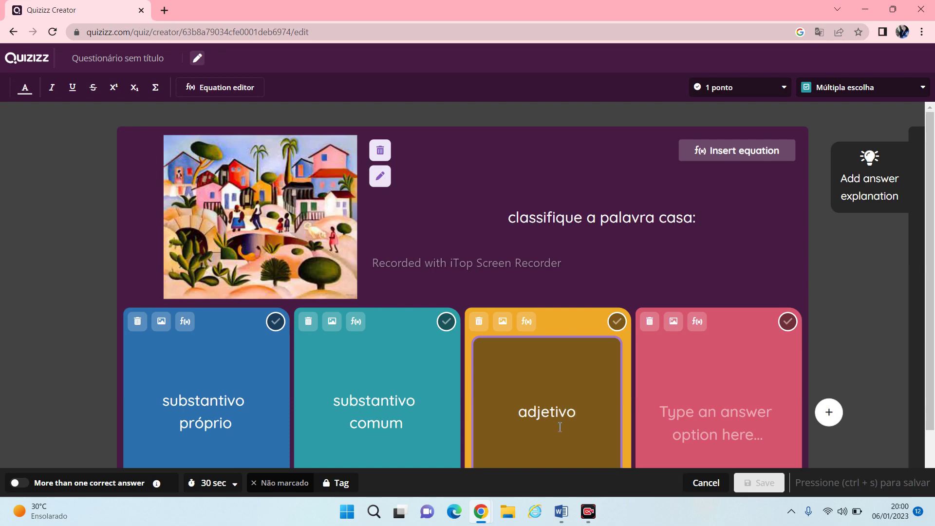
click(694, 403)
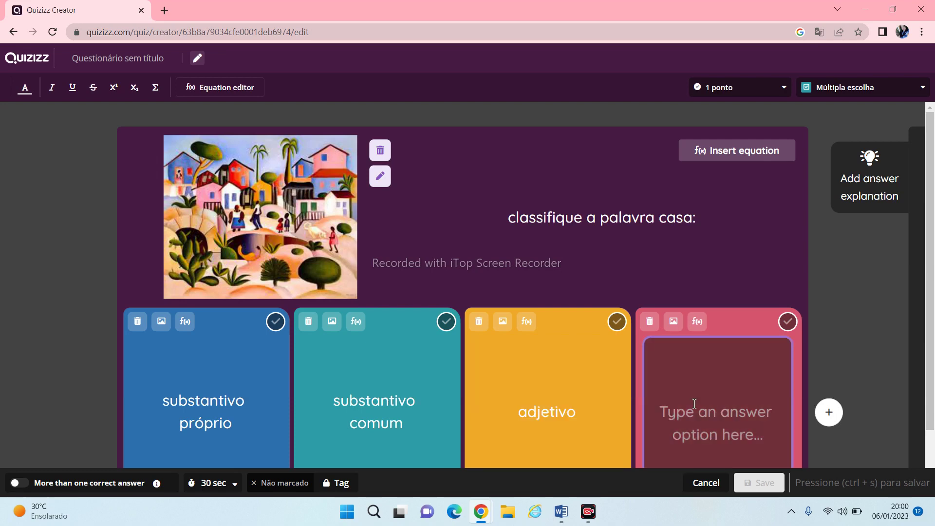
text(verbo)
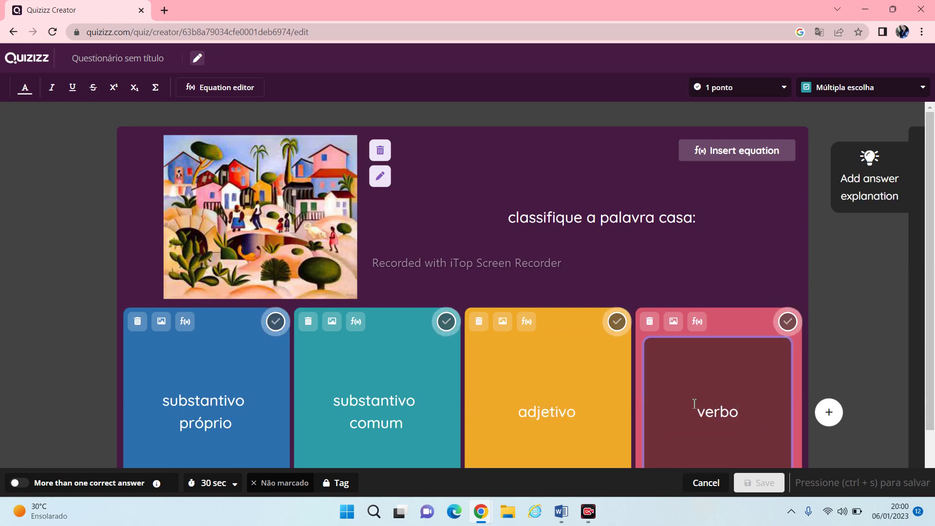
click(439, 322)
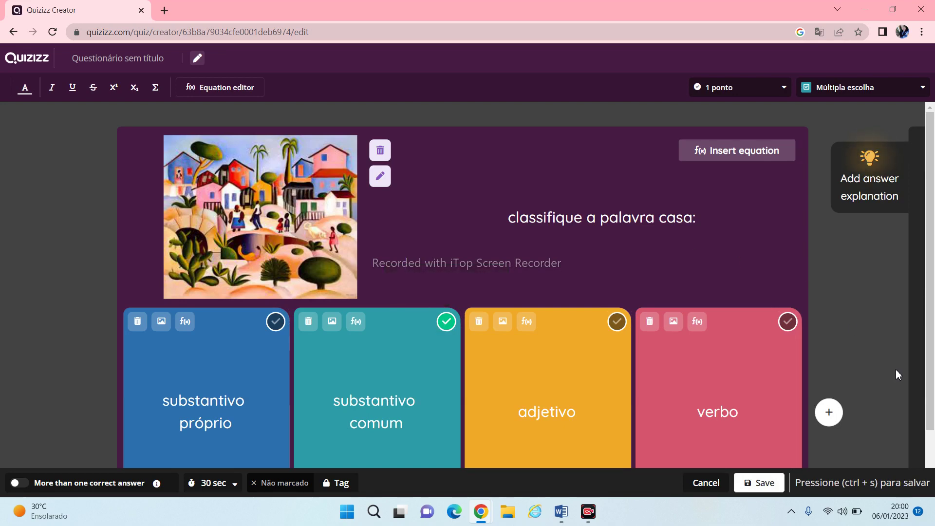
Discard an extra fifth option, recreate the fourth answer as 'verbo', and start an answer explanation
click(831, 414)
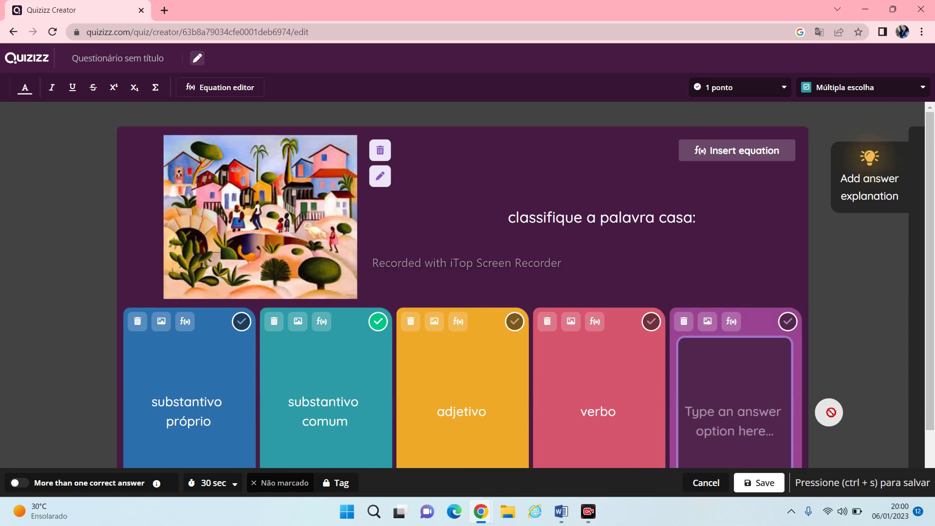
click(684, 322)
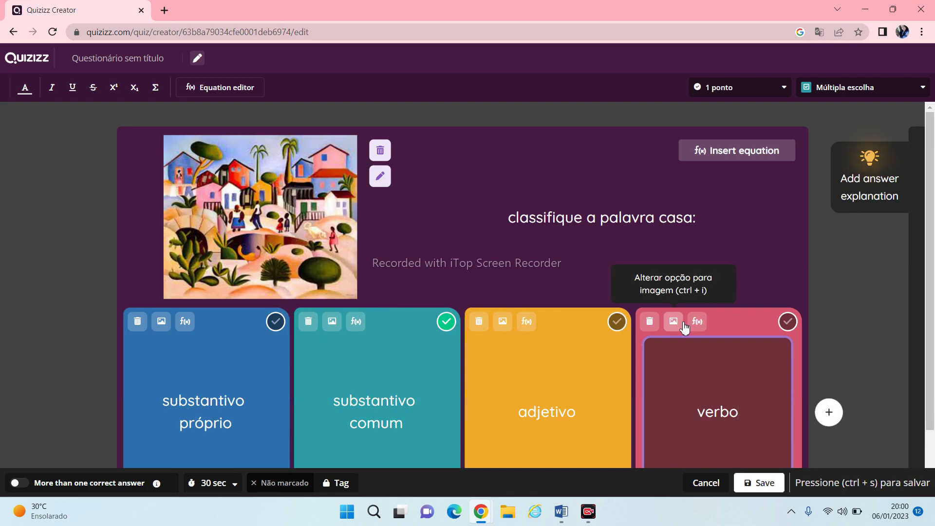
click(650, 323)
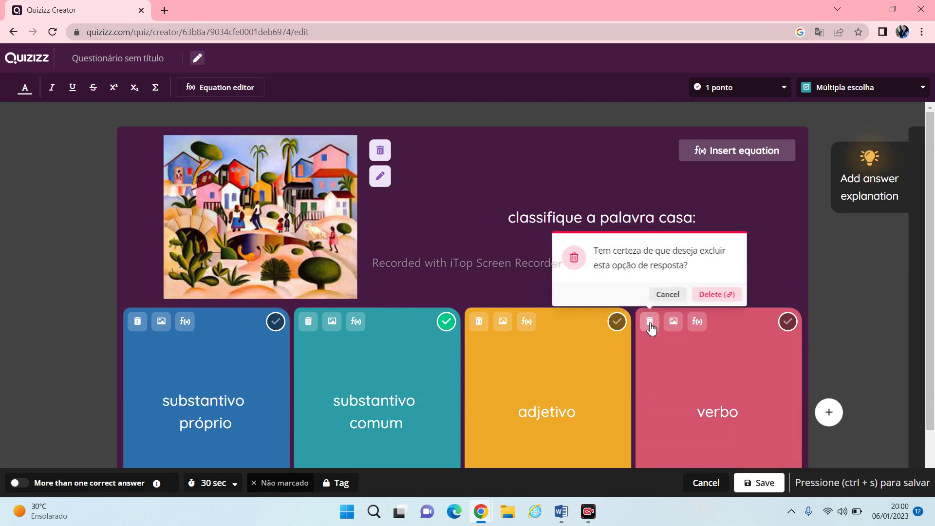
click(710, 302)
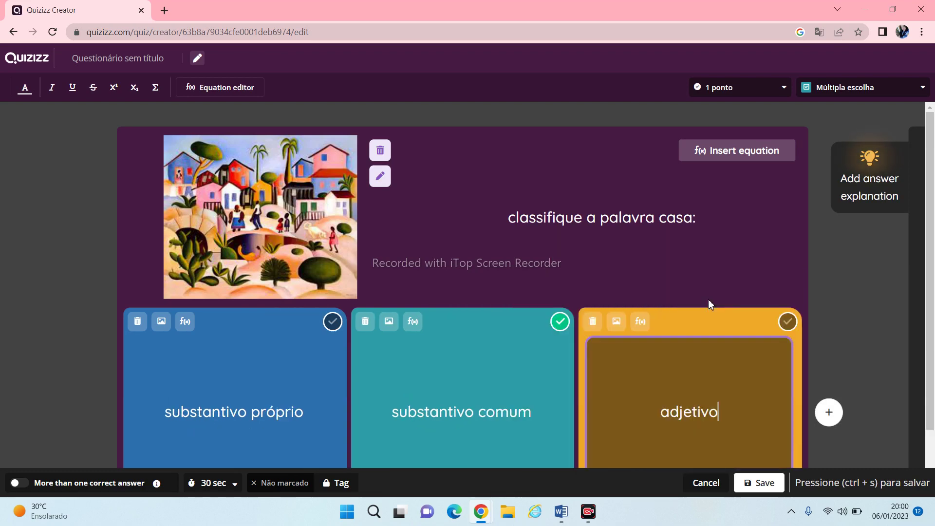
click(827, 414)
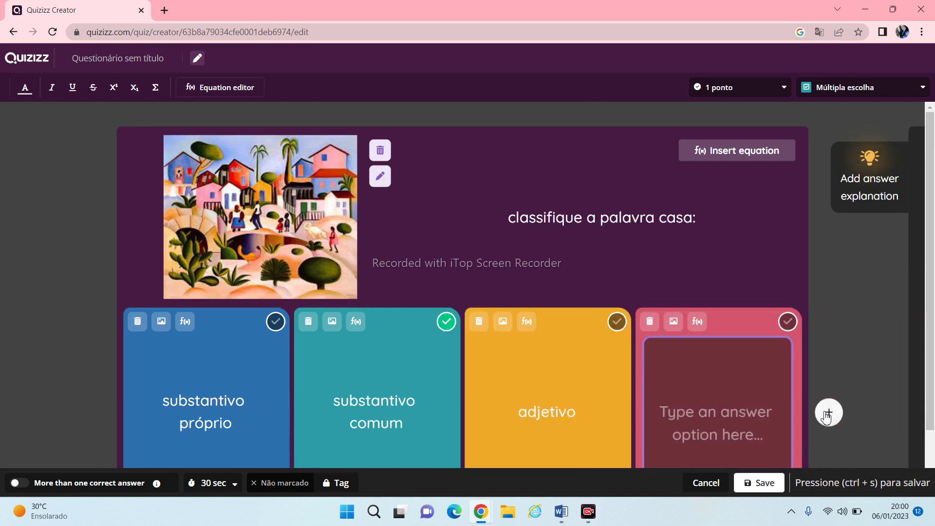
text(verbo)
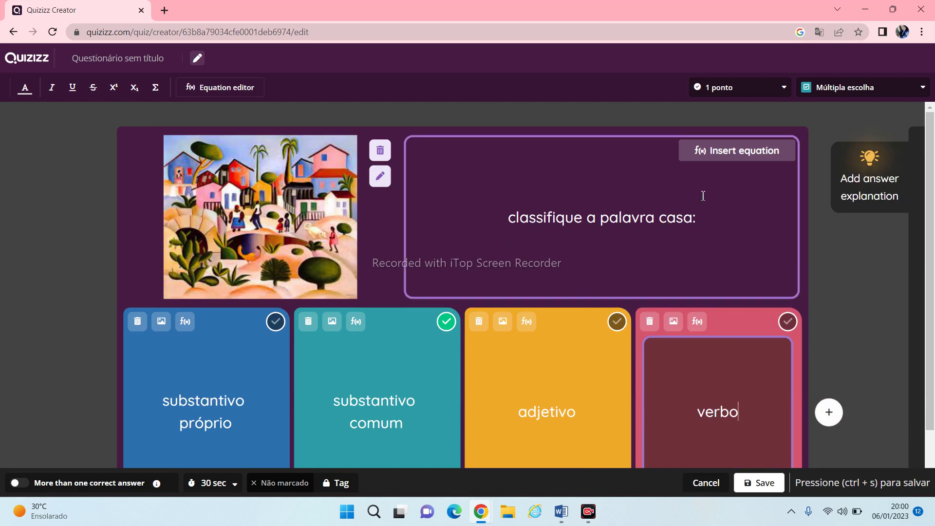
click(872, 180)
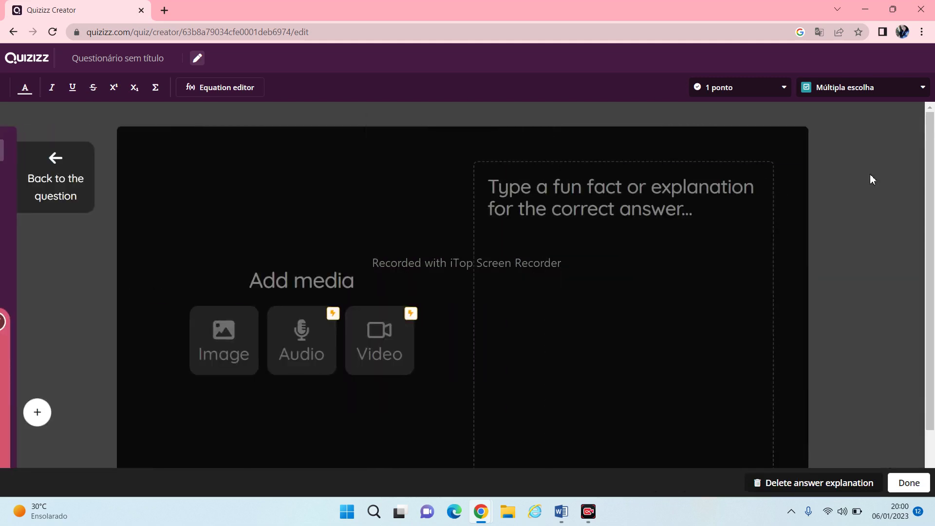
Enter 'llll' as the casa question's answer explanation and go back to the question editor
text(lllll)
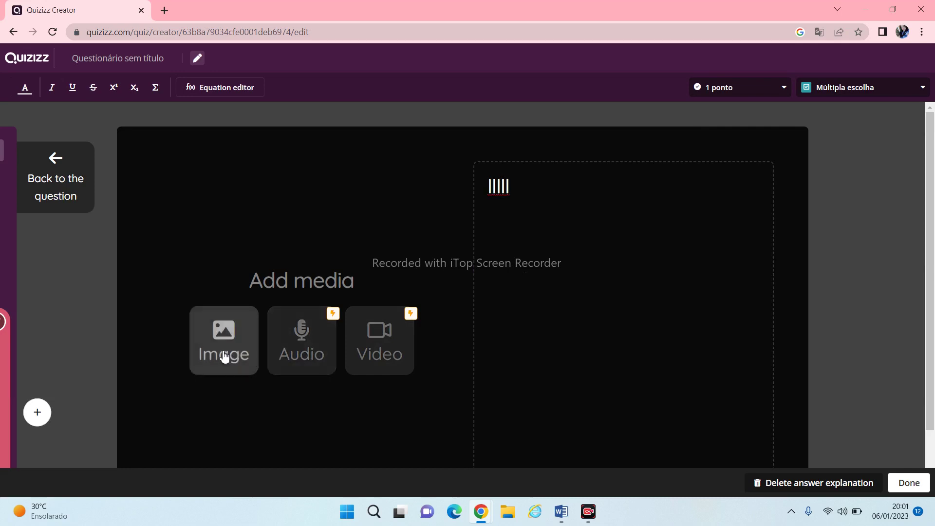
click(68, 164)
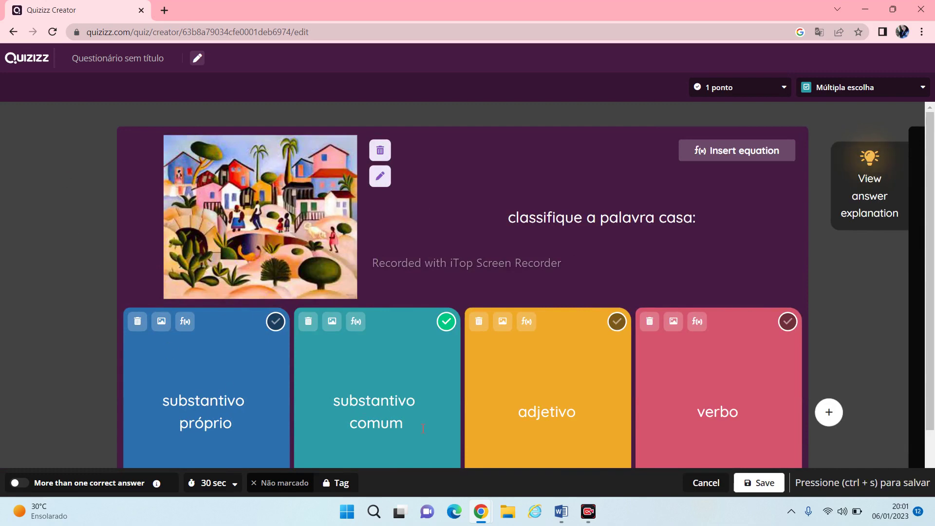
Save the casa question as Question 1, keeping 1 ponto and a 1 minuto time limit
click(753, 482)
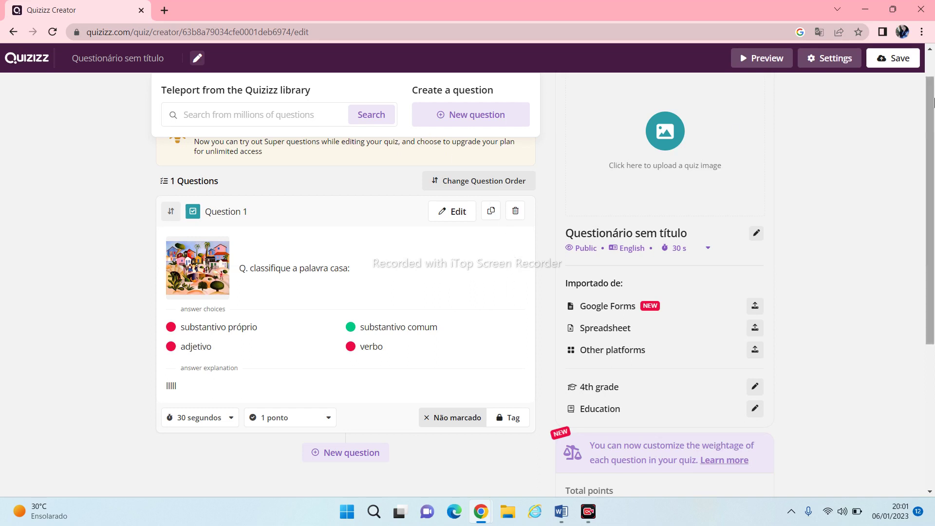
click(929, 50)
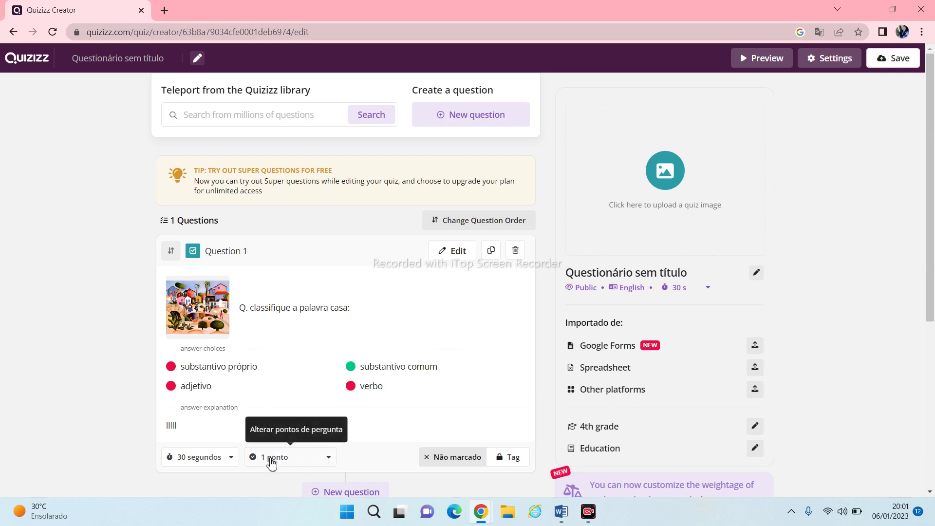
click(327, 462)
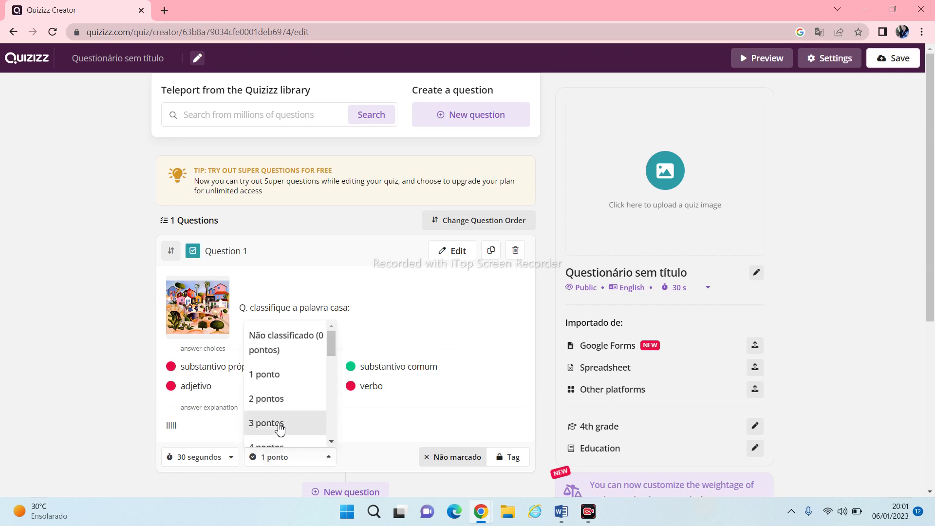
click(278, 424)
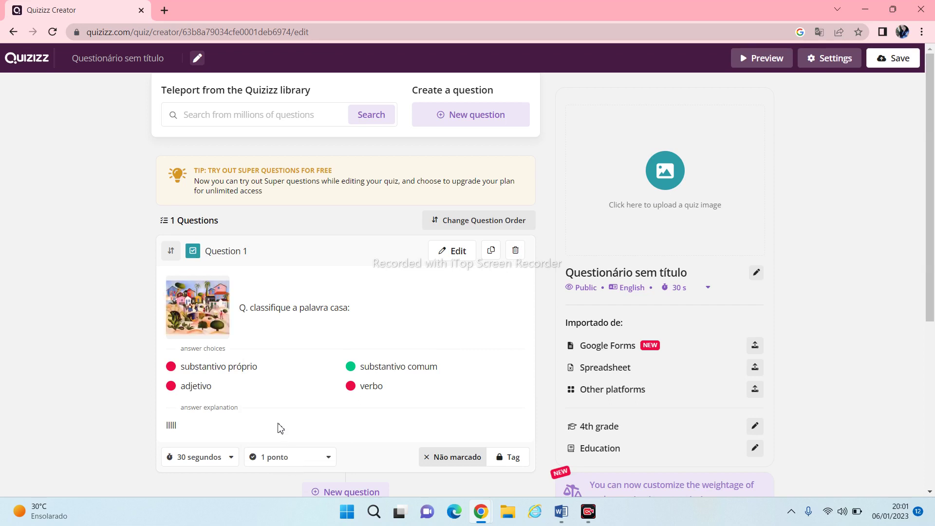
click(233, 460)
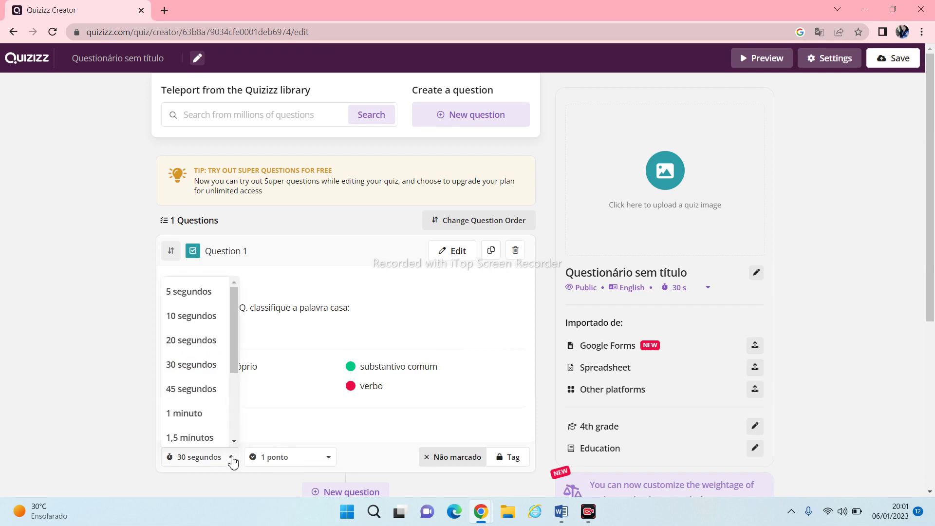
click(204, 419)
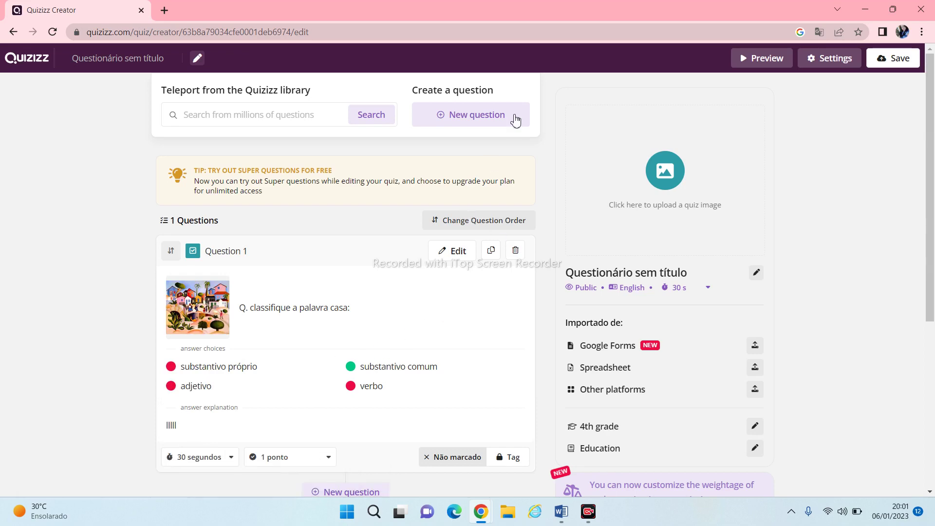
Add a new multiple-choice question reading 'classifique a palavra amoroso:'
click(443, 121)
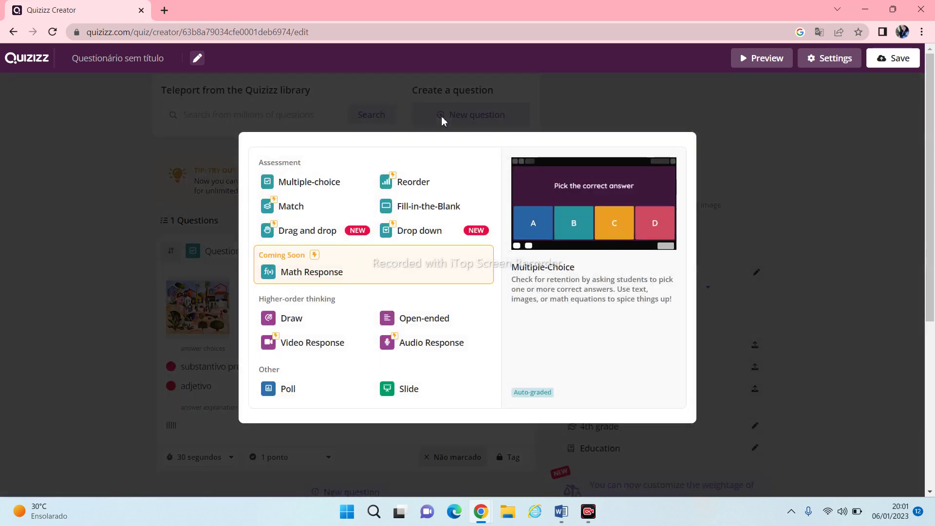
click(300, 187)
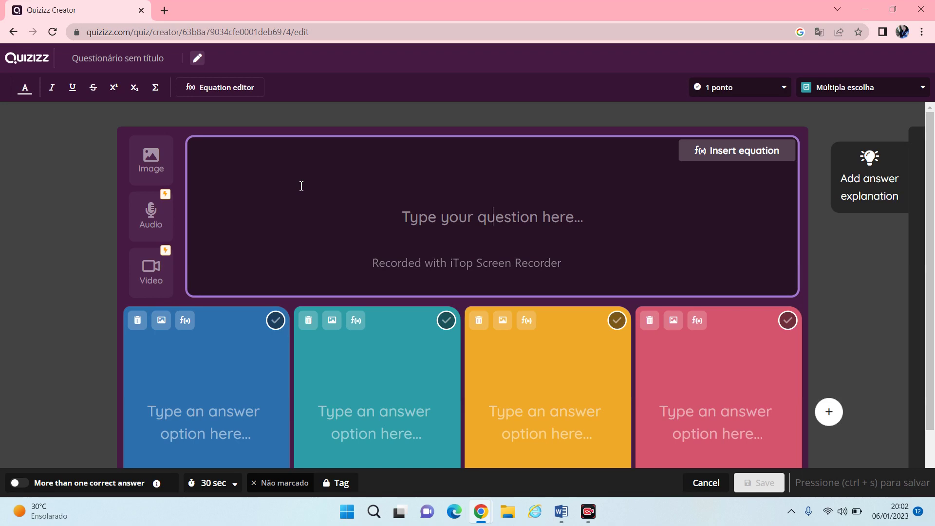
text(c)
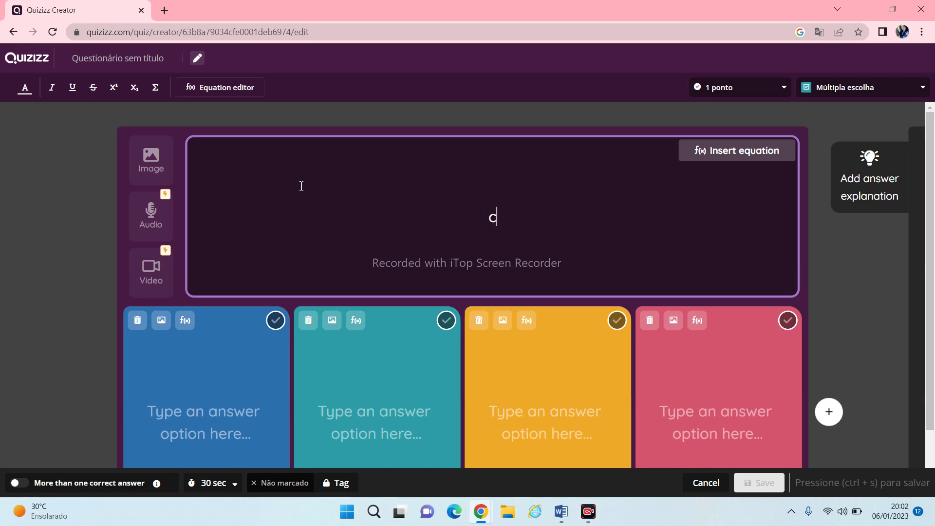
text(lassifique a pa)
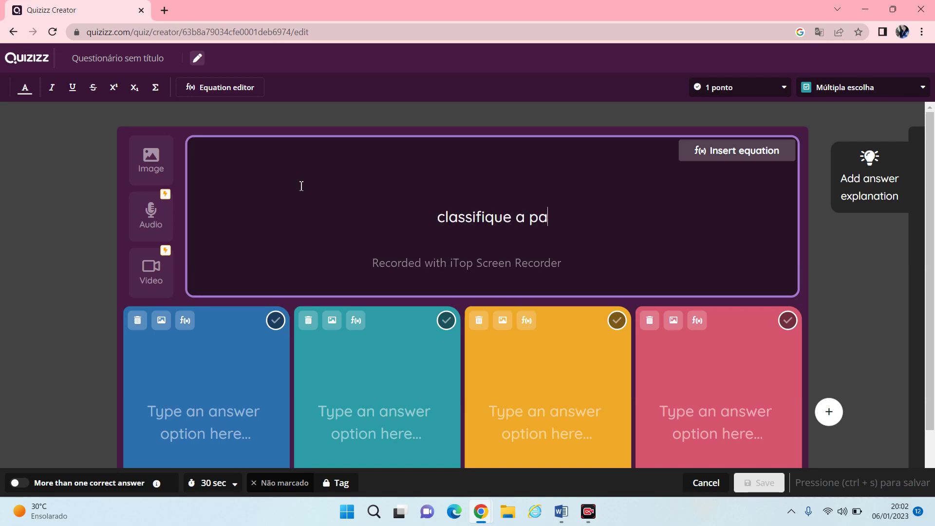
text(lavra )
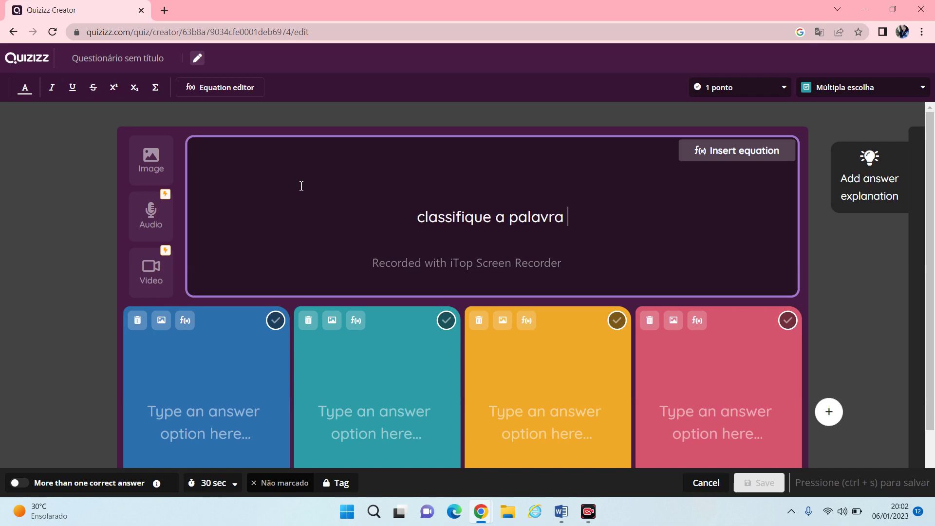
text(a)
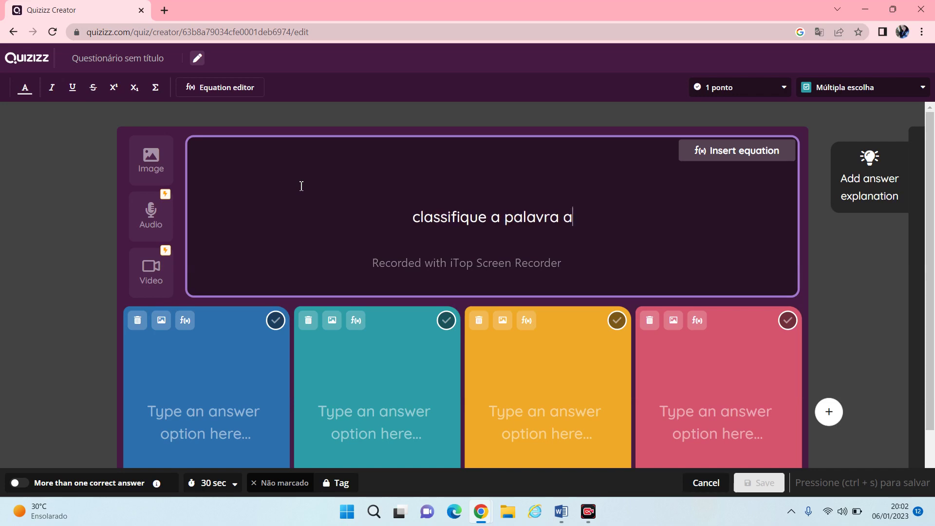
text(moroso)
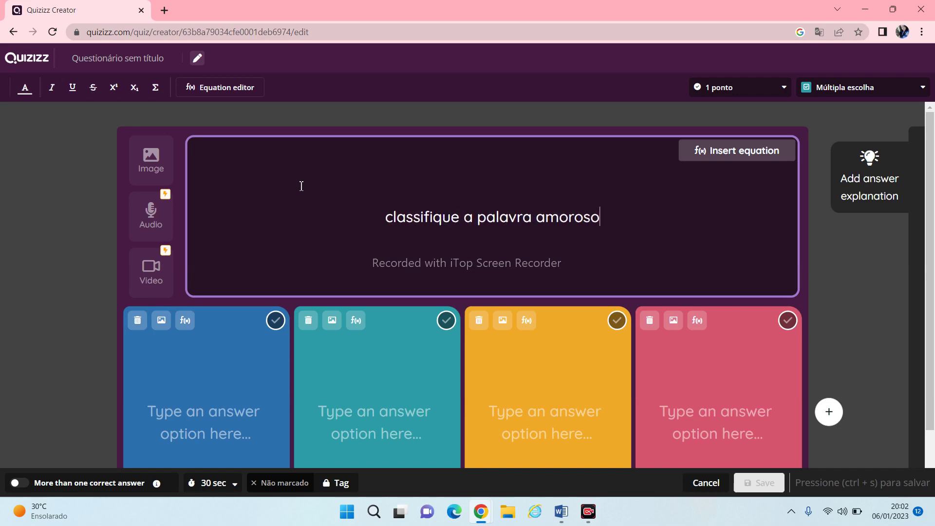
text(:)
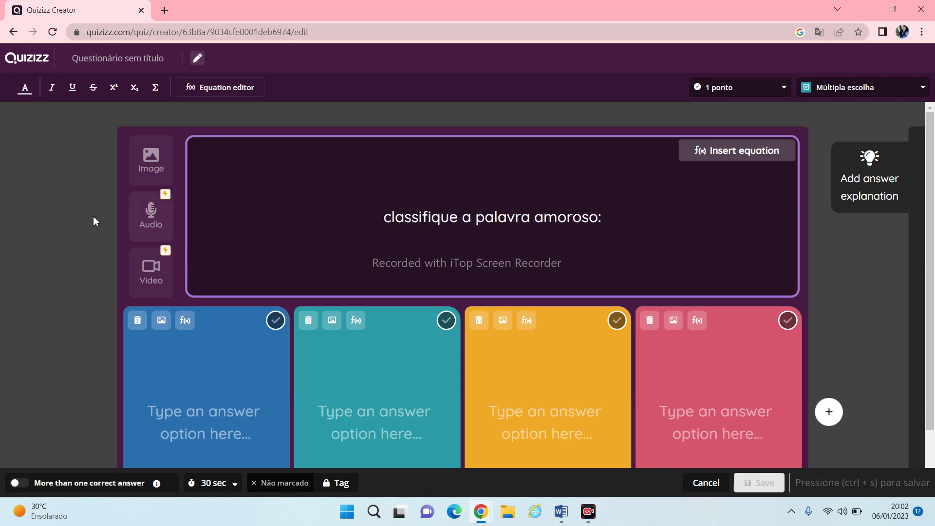
Enter answers verbo, substantivo comum, adjetivo and artigo, marking adjetivo as correct
click(180, 391)
text(verbo)
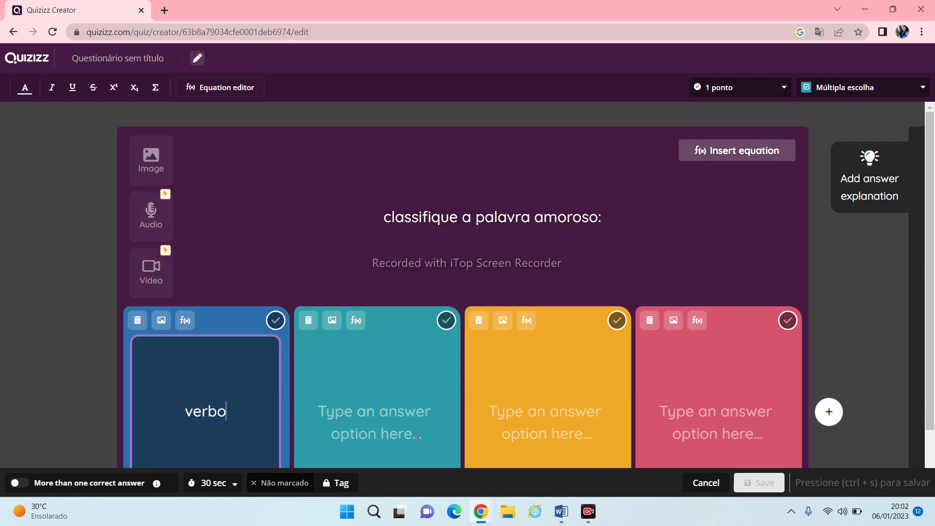
click(375, 411)
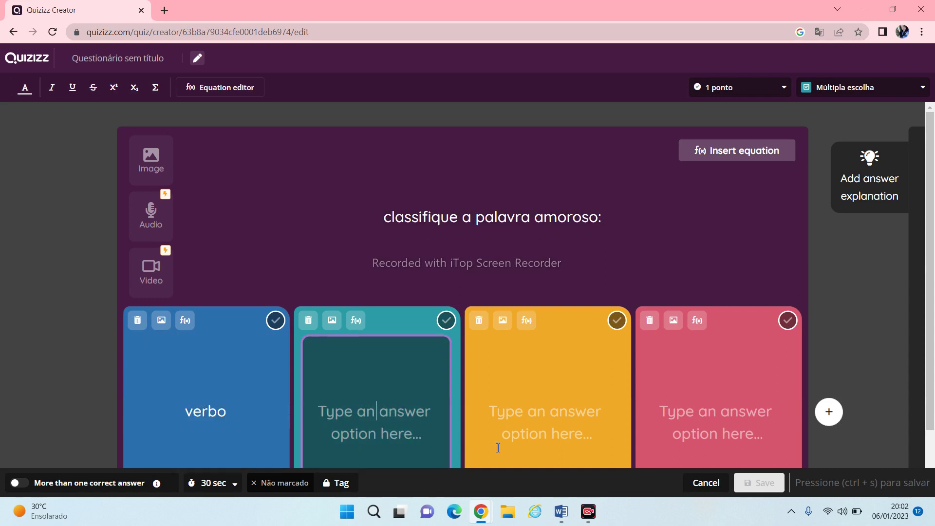
text(substan)
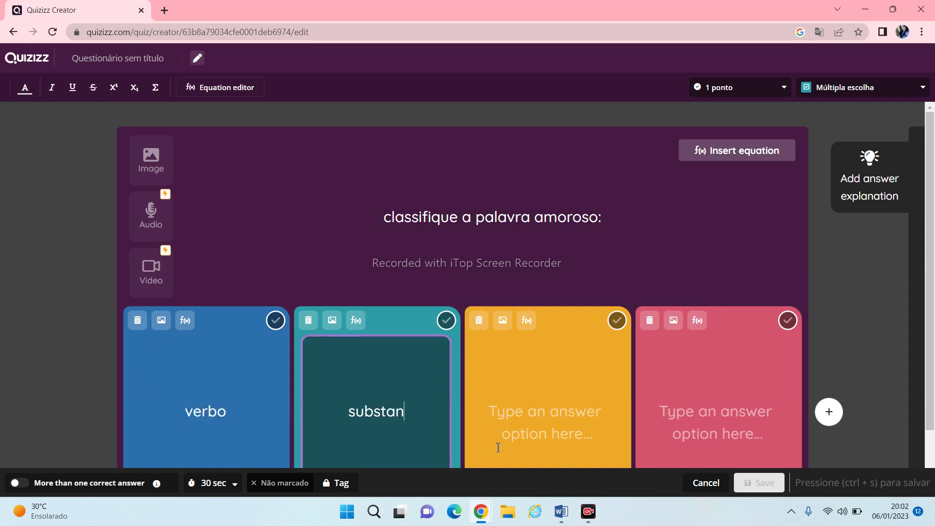
text(tivo )
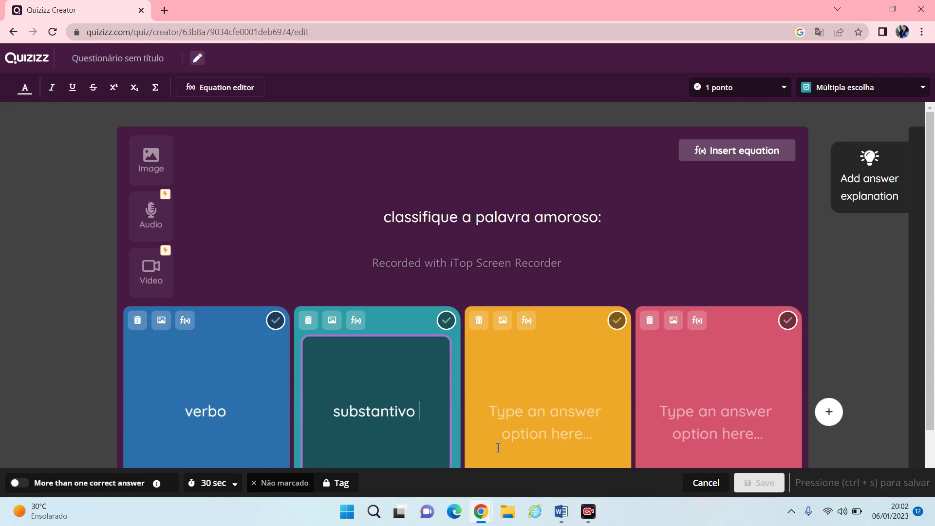
text(comum)
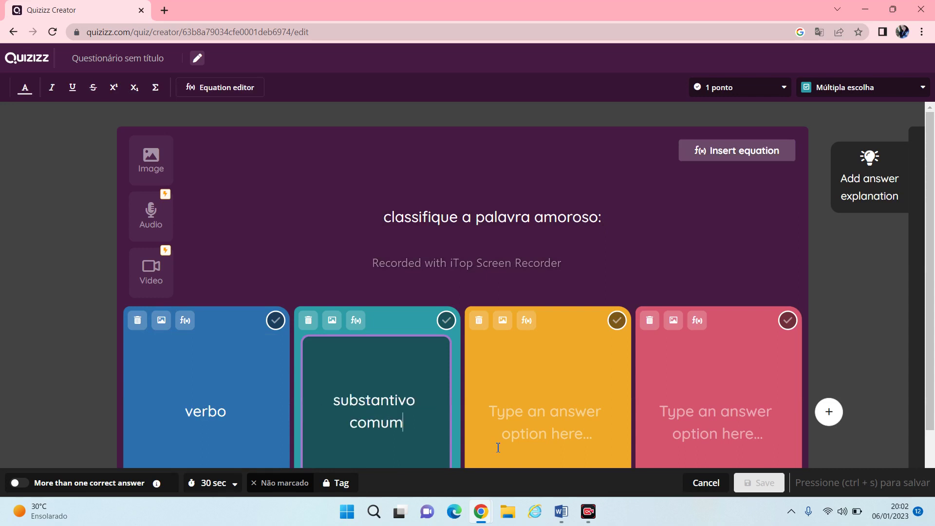
click(580, 421)
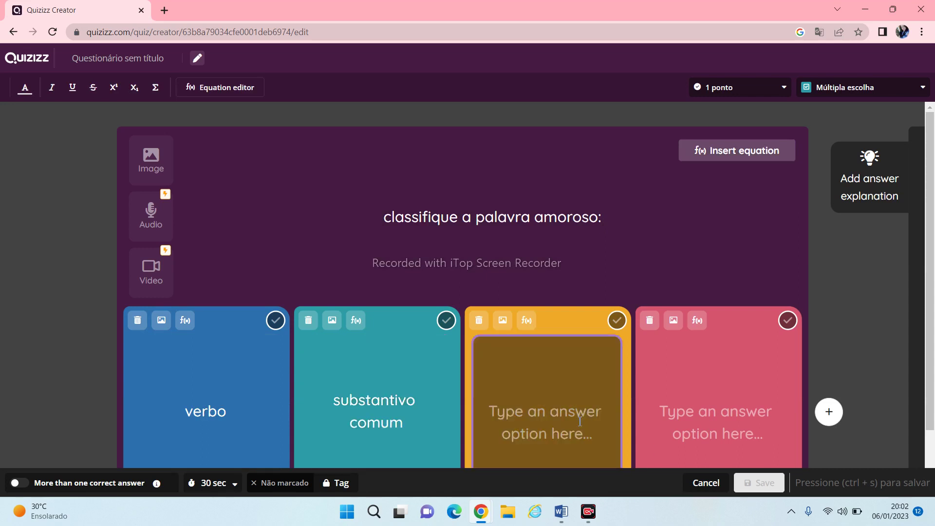
text(adjetiv)
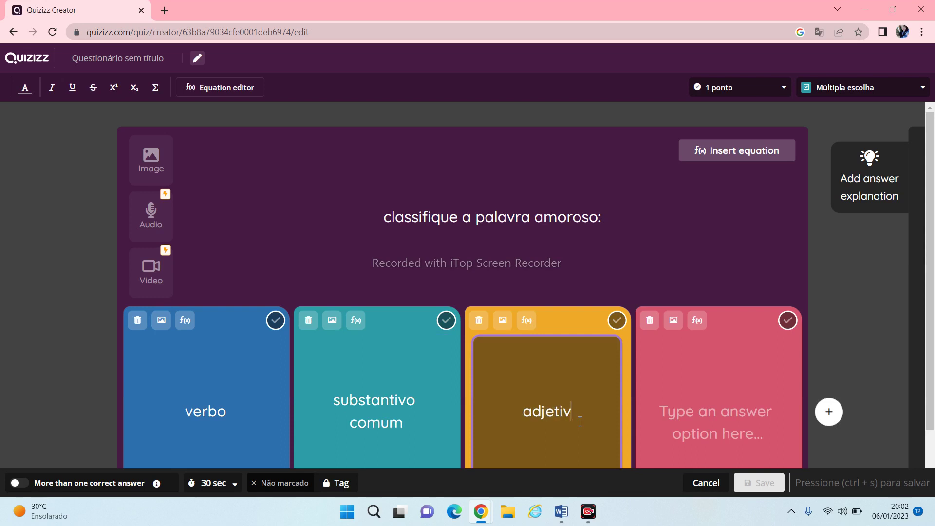
text(o)
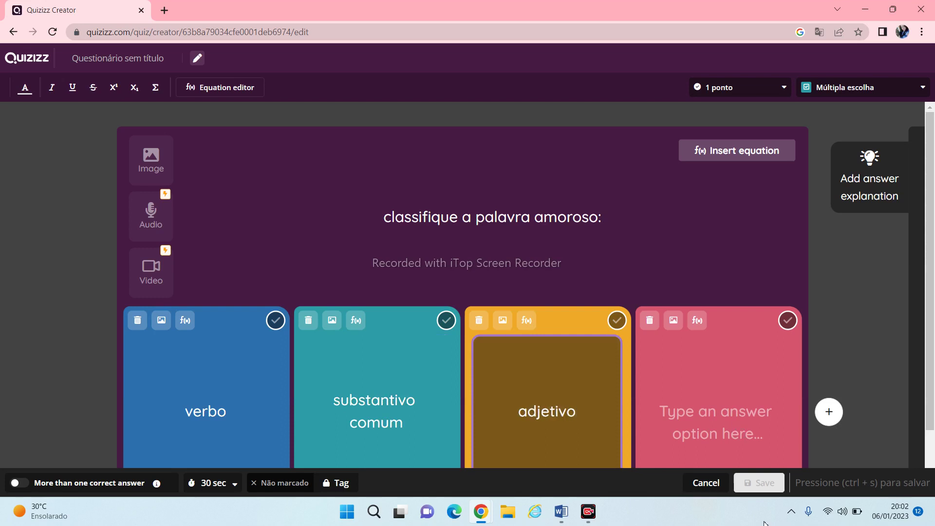
click(729, 431)
text(art)
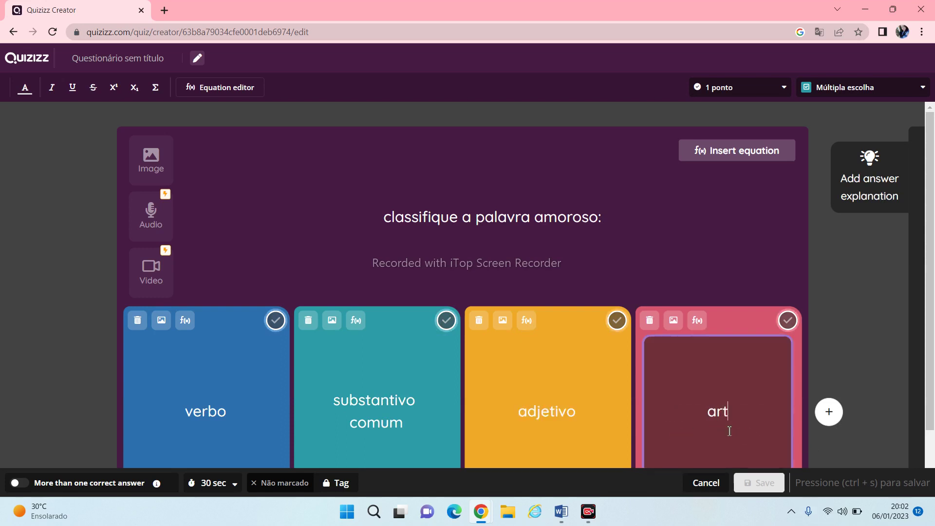
text(igo)
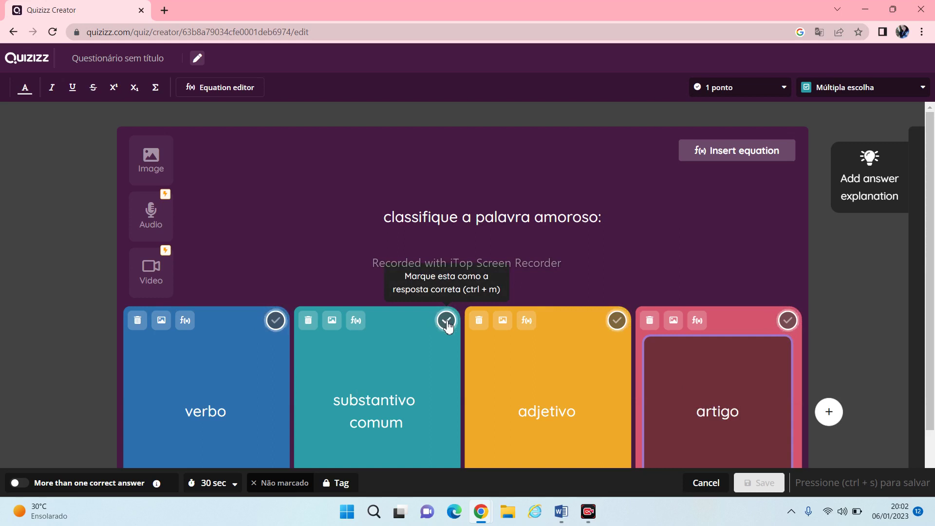
click(615, 325)
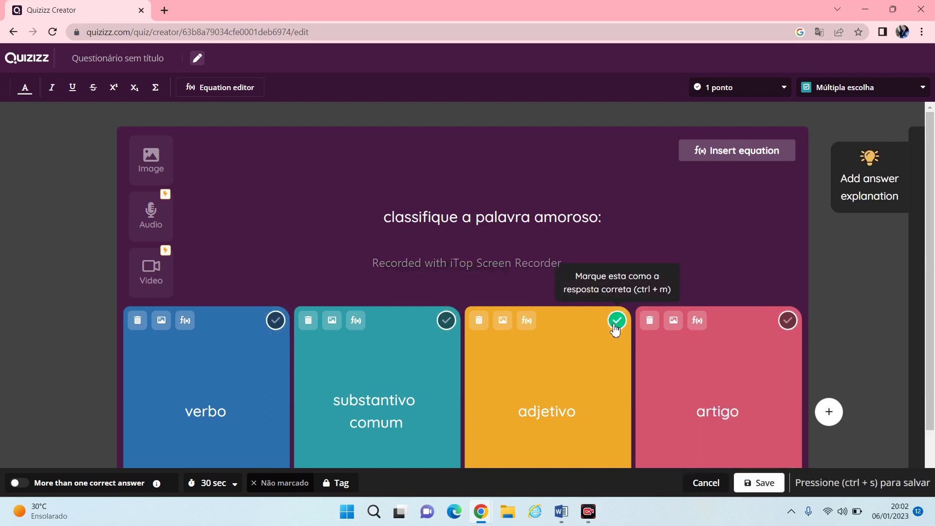
click(233, 224)
Upload the sculpture photo 'download (2)' into the amoroso question and save it as Question 2
click(140, 170)
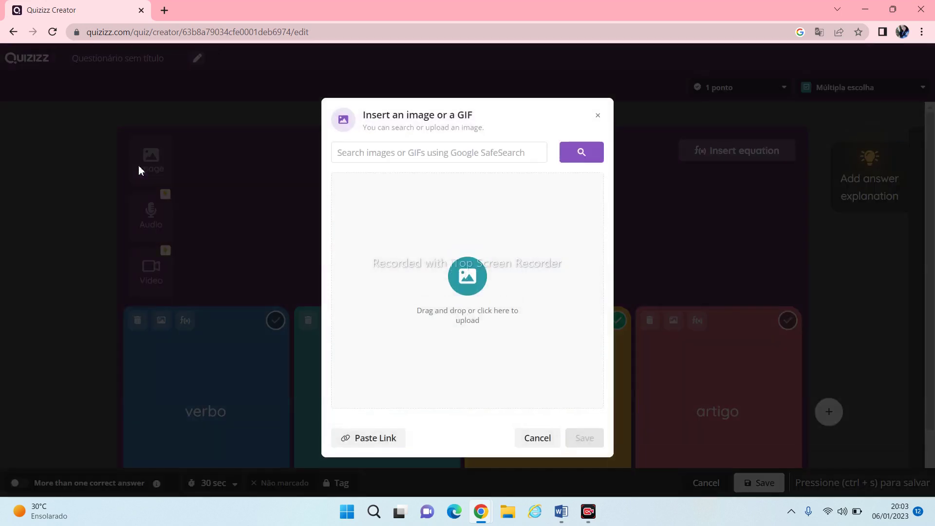
click(473, 287)
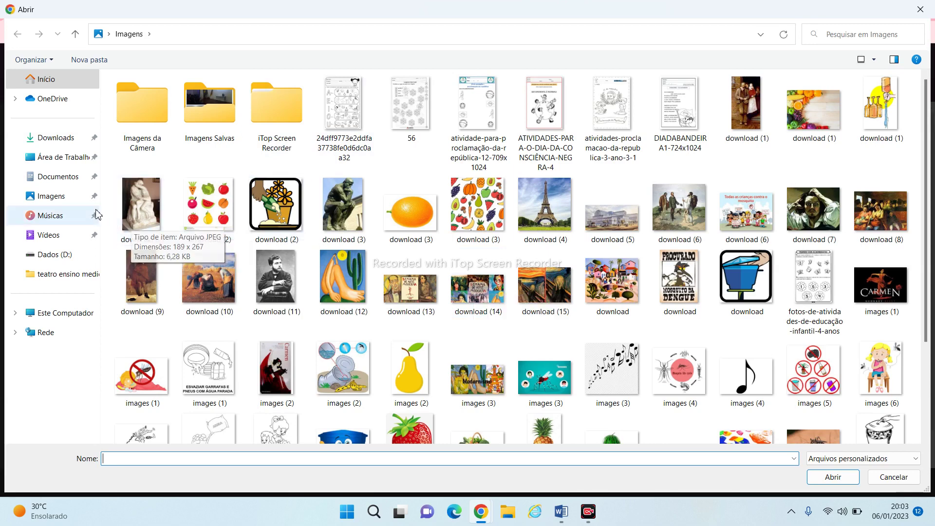
click(140, 201)
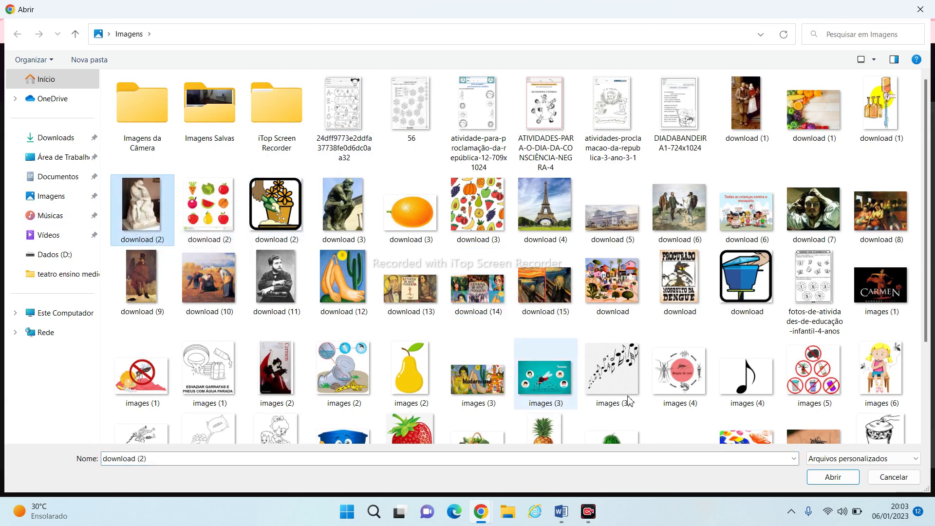
click(835, 474)
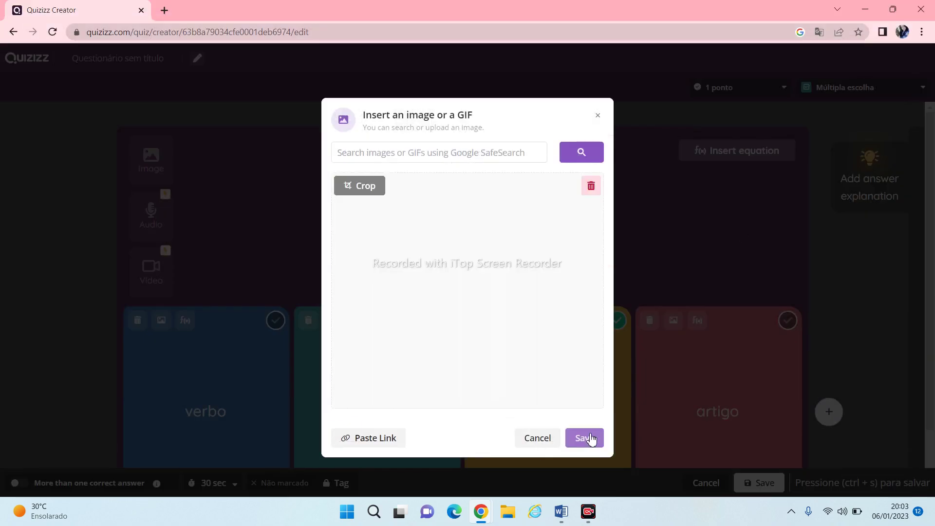
click(593, 438)
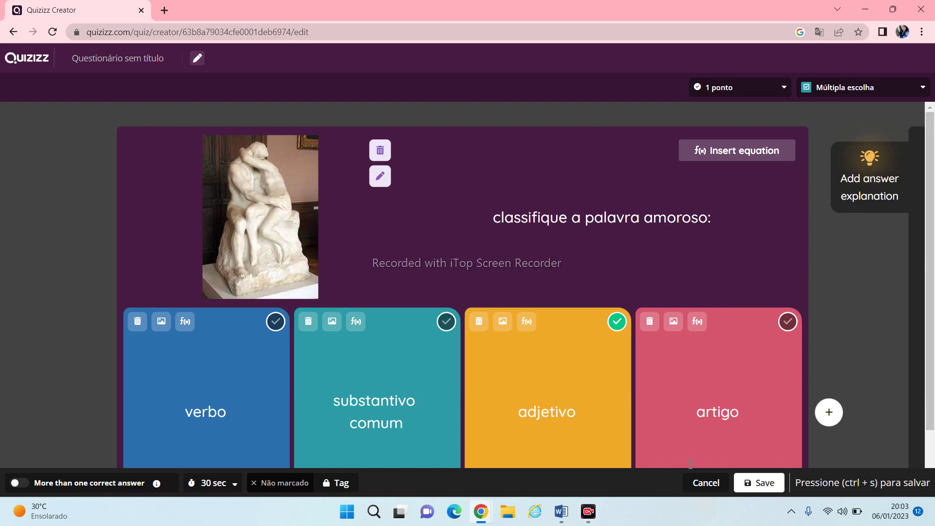
click(748, 484)
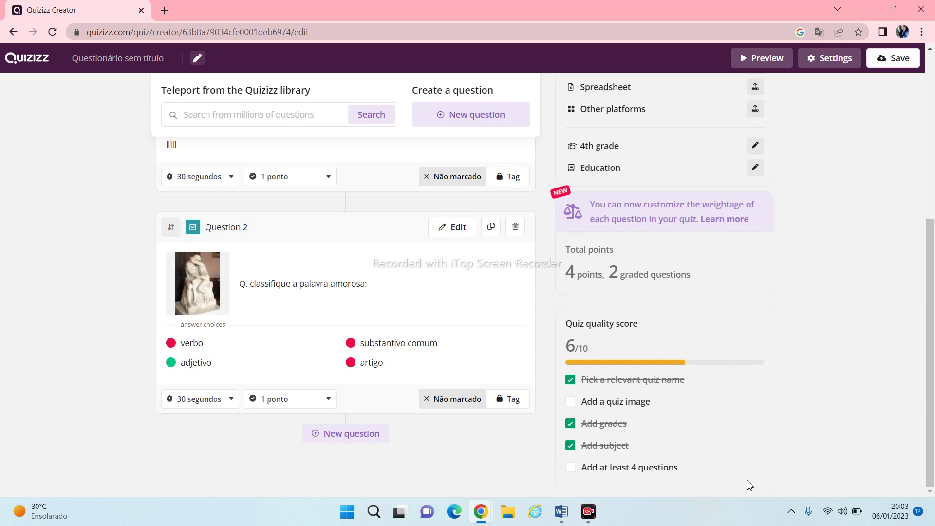
Scroll back to the top of the quiz overview to see Question 2 with its sculpture photo
click(931, 50)
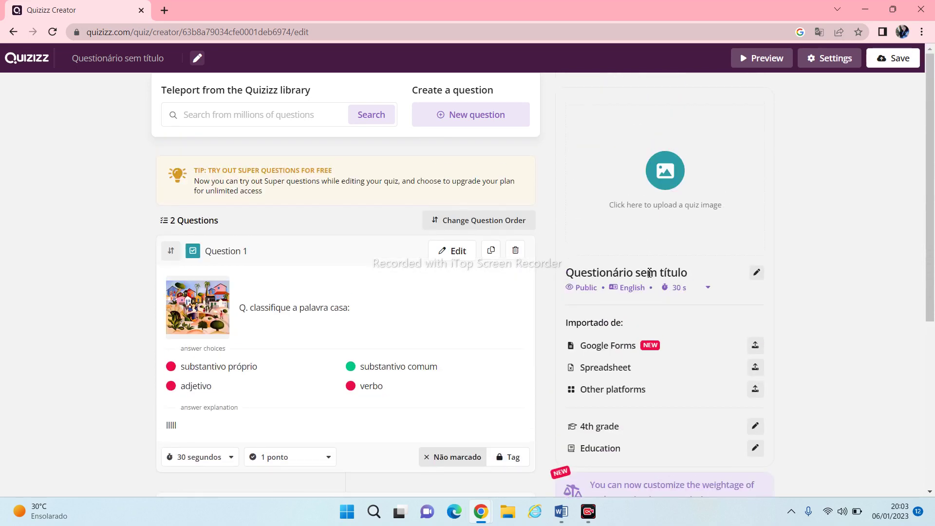
In quiz settings, name the quiz 'classe gramatical' and set the grade to 5th
click(757, 275)
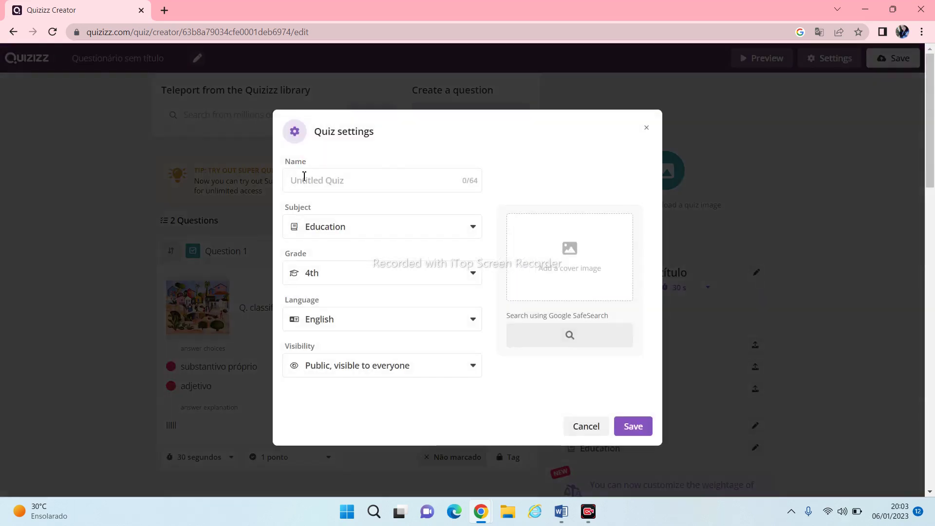
click(304, 179)
text(q)
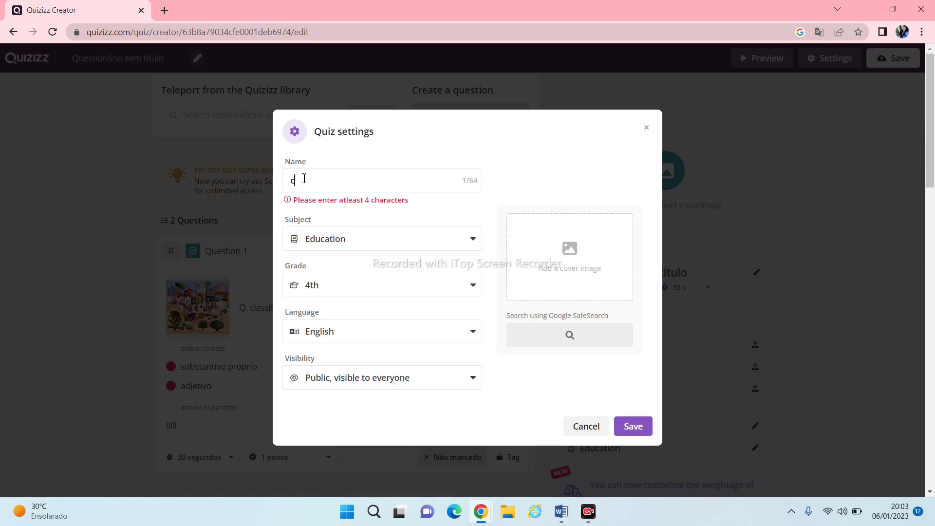
text(lasse gramatical)
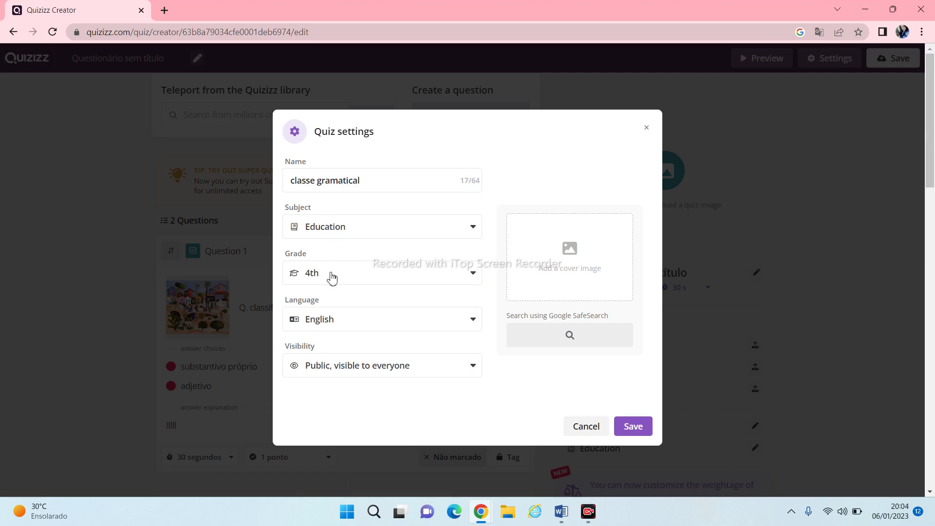
click(472, 280)
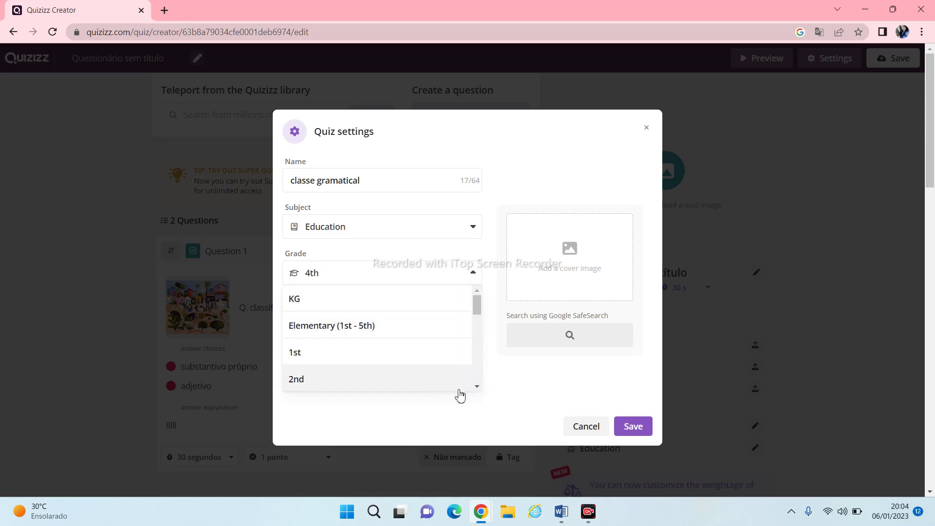
click(478, 387)
click(477, 386)
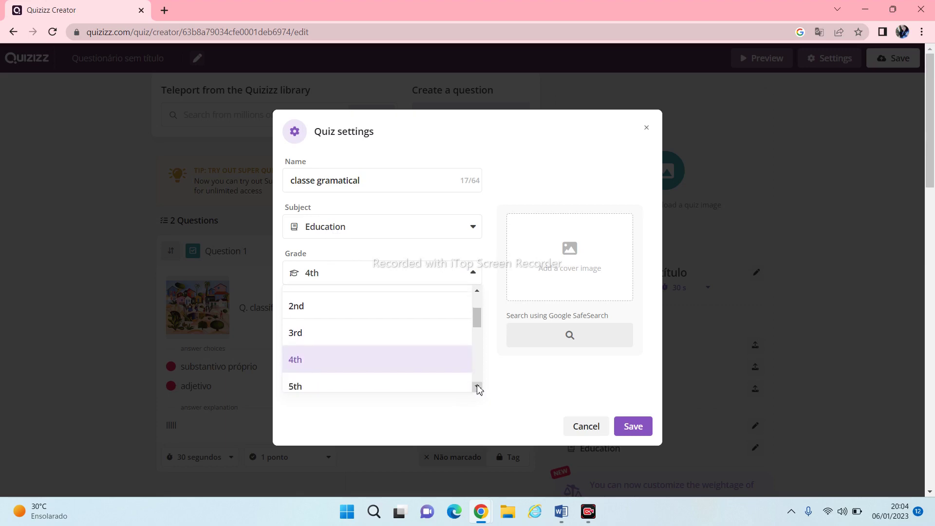
click(356, 391)
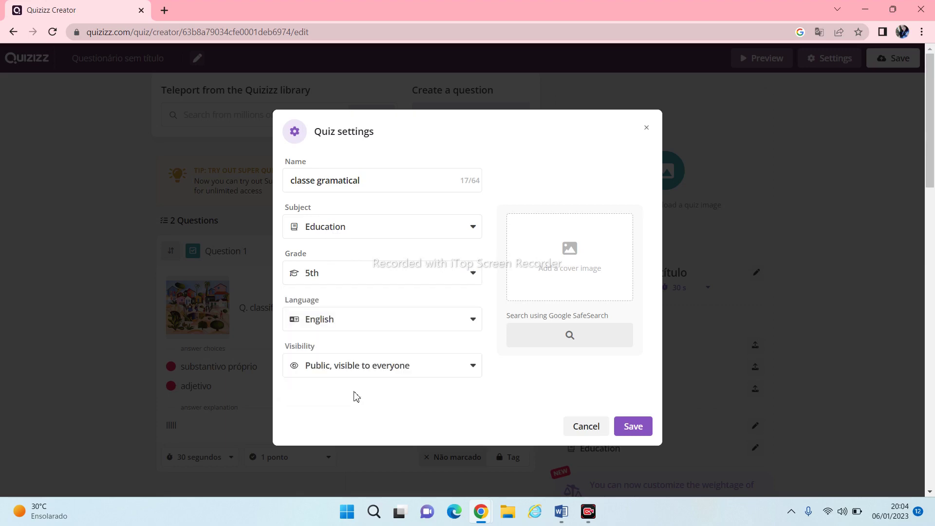
click(480, 325)
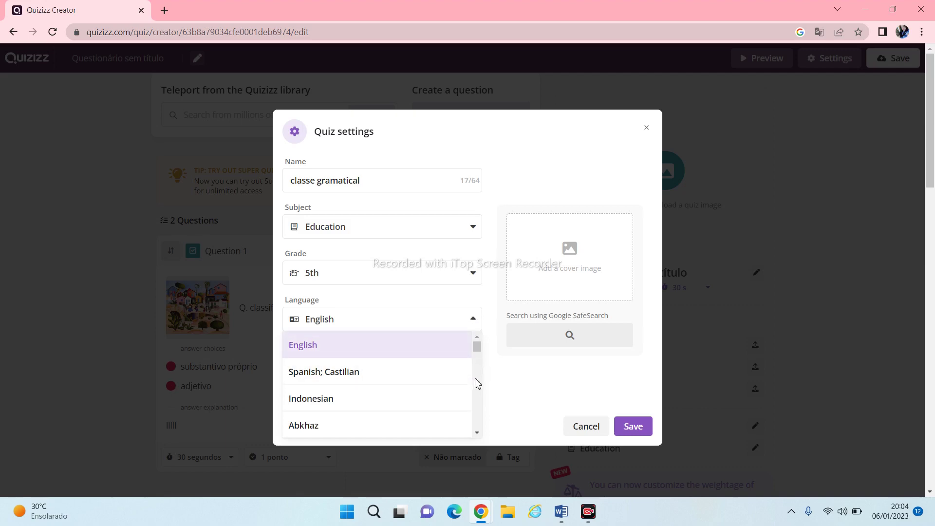
Scroll the Language list to Bulgarian, select it, then start adding a cover image
scroll(477, 383, down, 12)
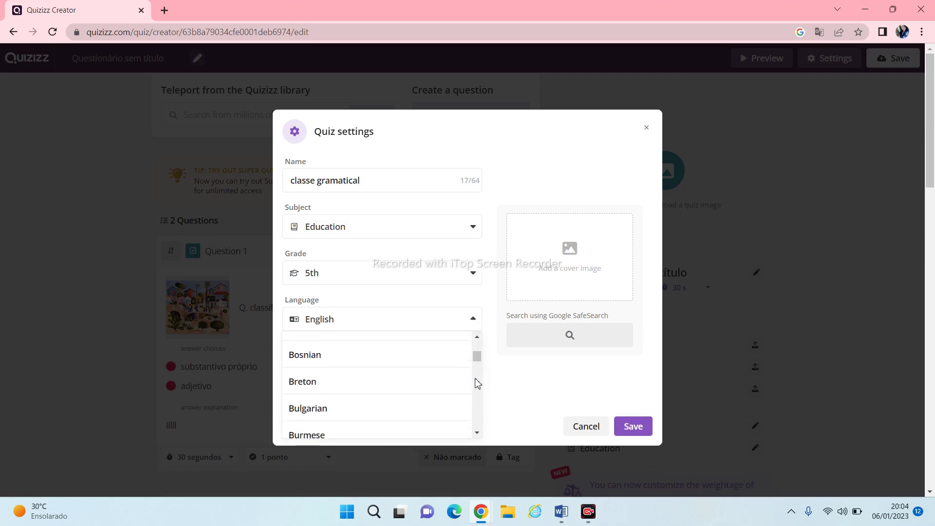
scroll(477, 383, down, 12)
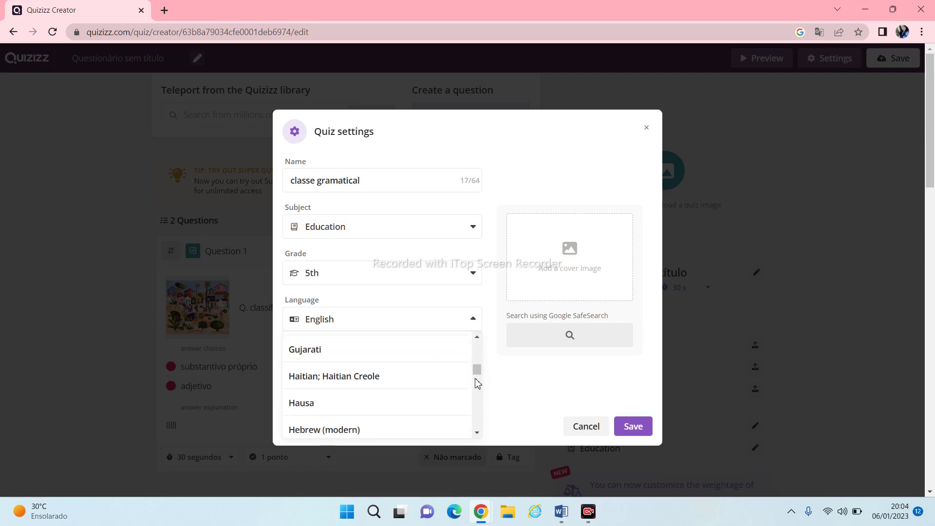
scroll(477, 383, down, 5)
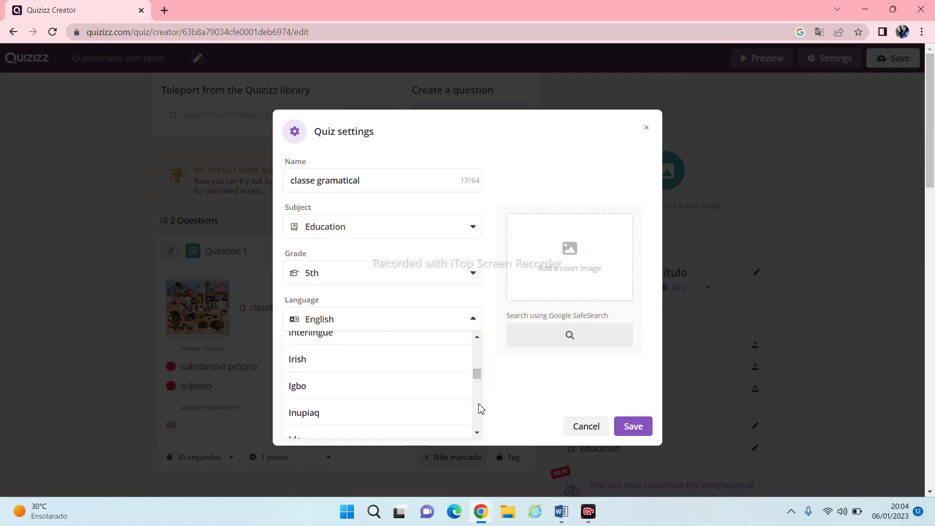
scroll(481, 408, down, 8)
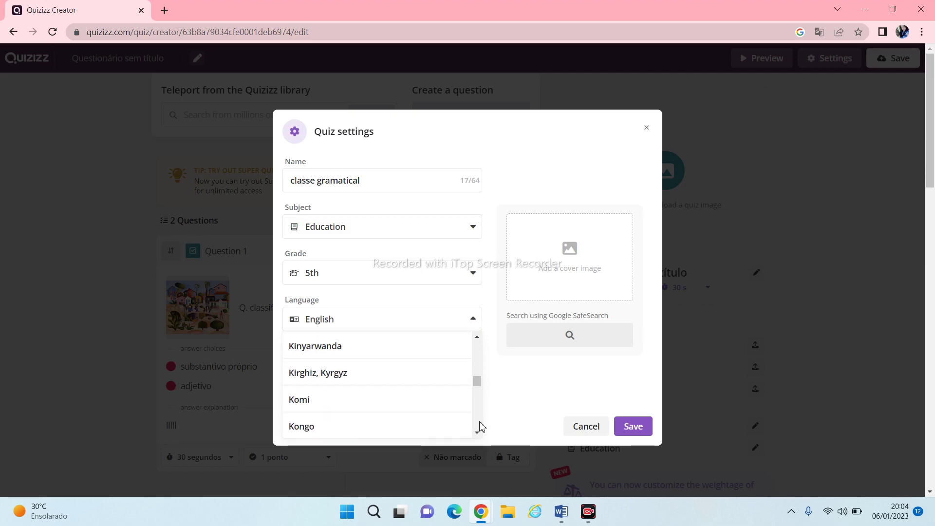
scroll(481, 427, down, 10)
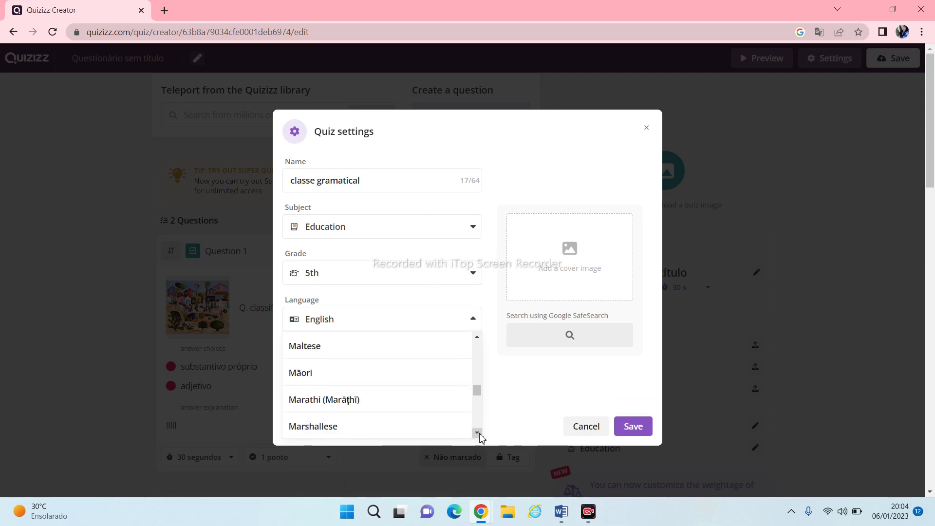
scroll(480, 436, down, 12)
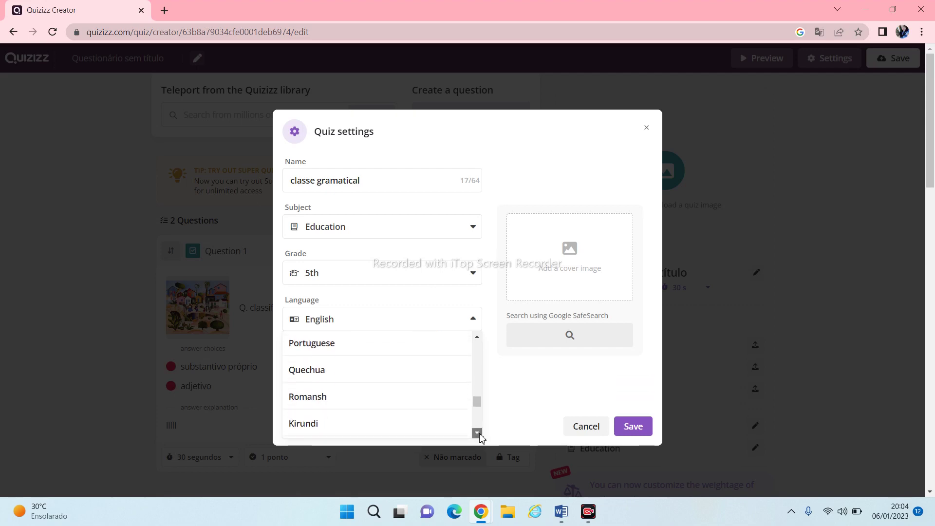
scroll(480, 436, down, 3)
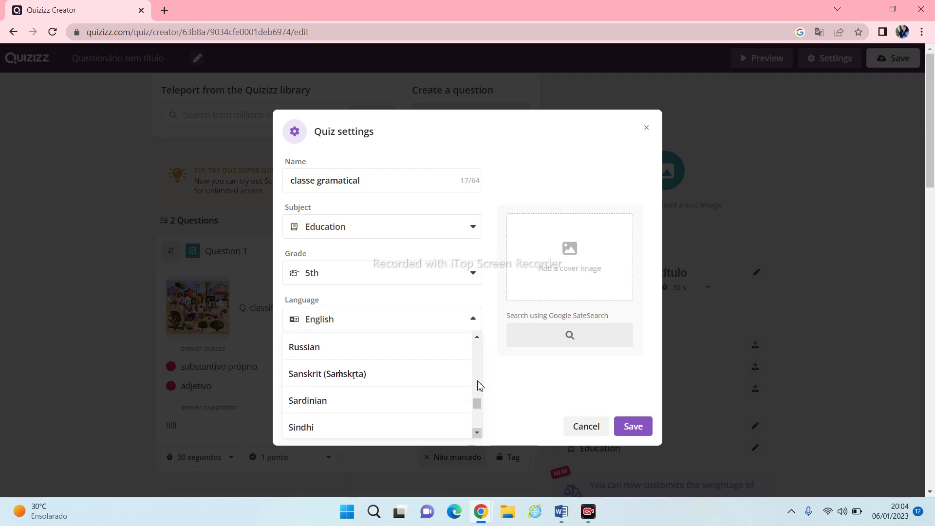
click(477, 337)
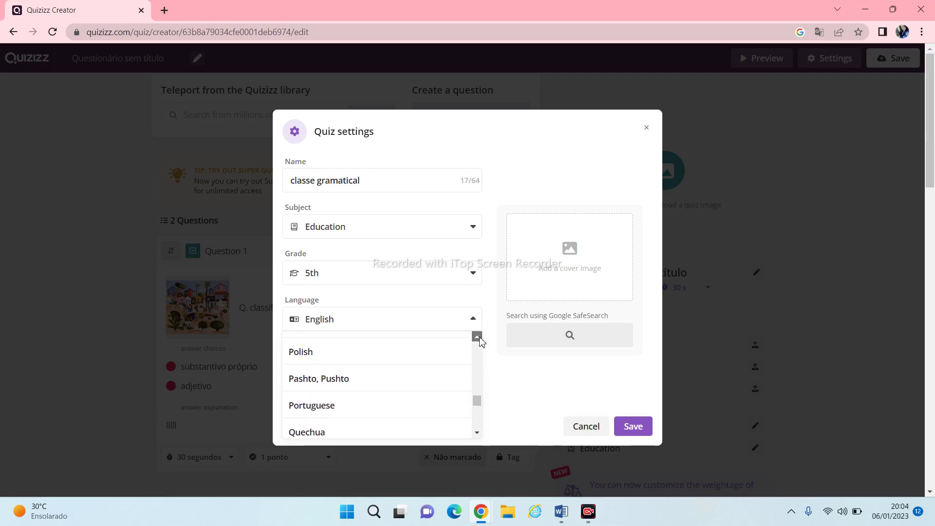
click(477, 337)
click(477, 337)
click(478, 337)
click(478, 337)
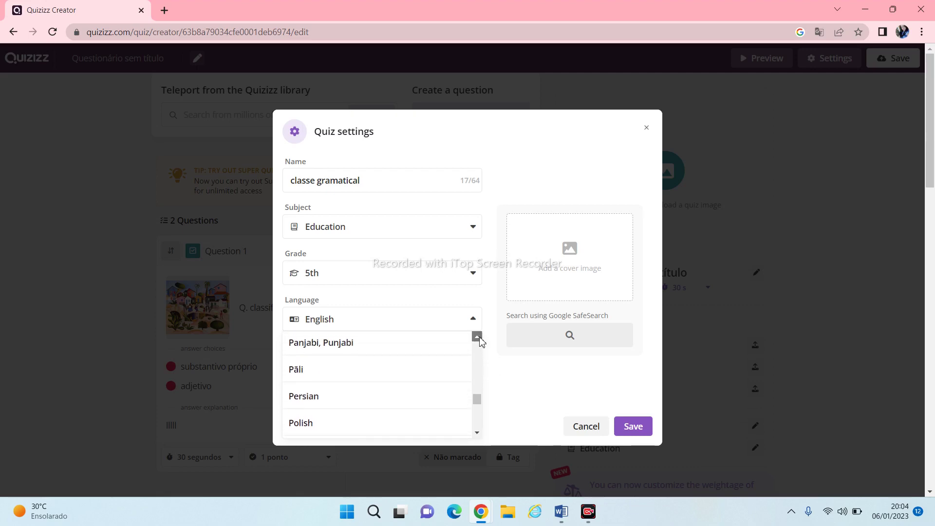
click(477, 337)
click(477, 337)
click(477, 337)
click(478, 336)
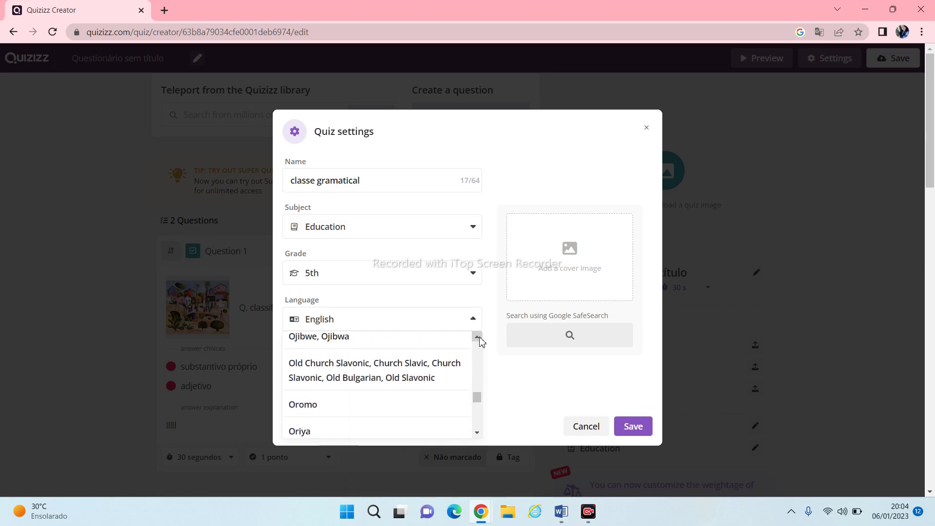
click(477, 337)
click(477, 337)
click(478, 337)
click(477, 337)
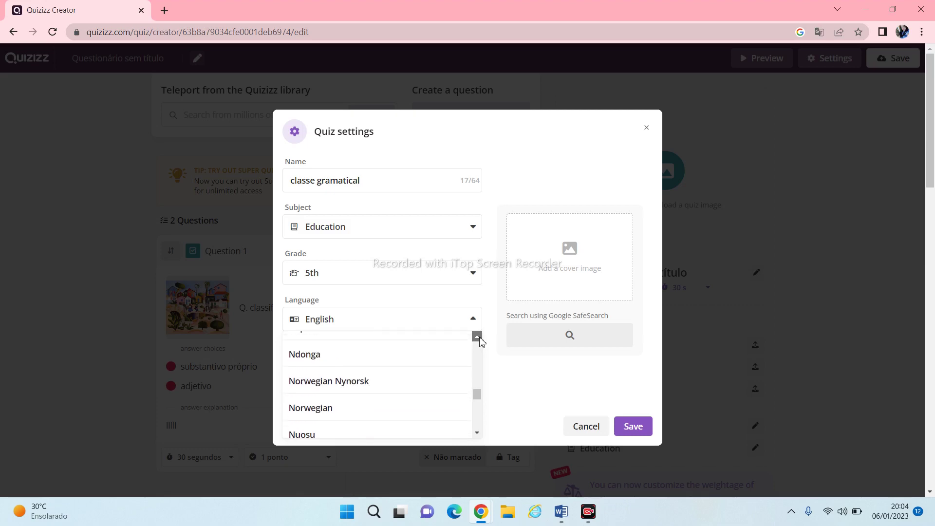
click(477, 337)
click(477, 337)
click(478, 337)
click(477, 337)
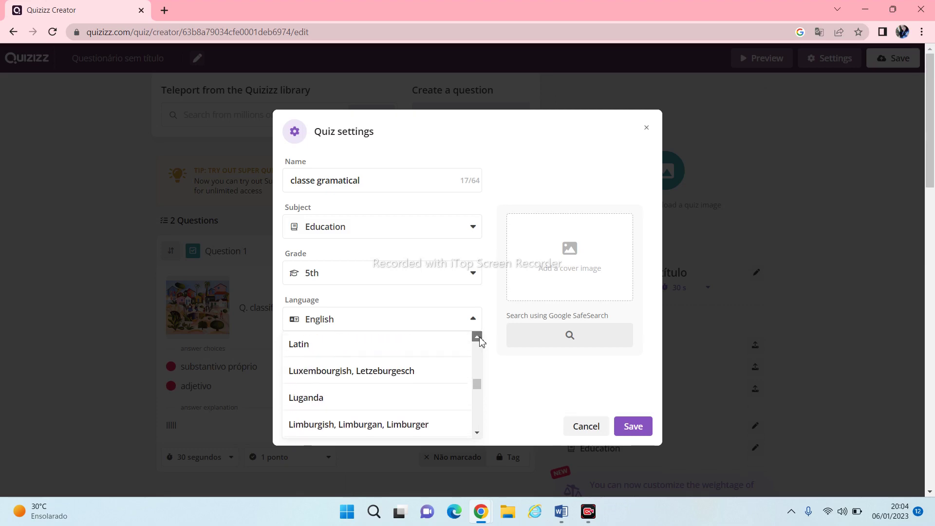
click(477, 337)
click(477, 337)
click(478, 337)
click(478, 337)
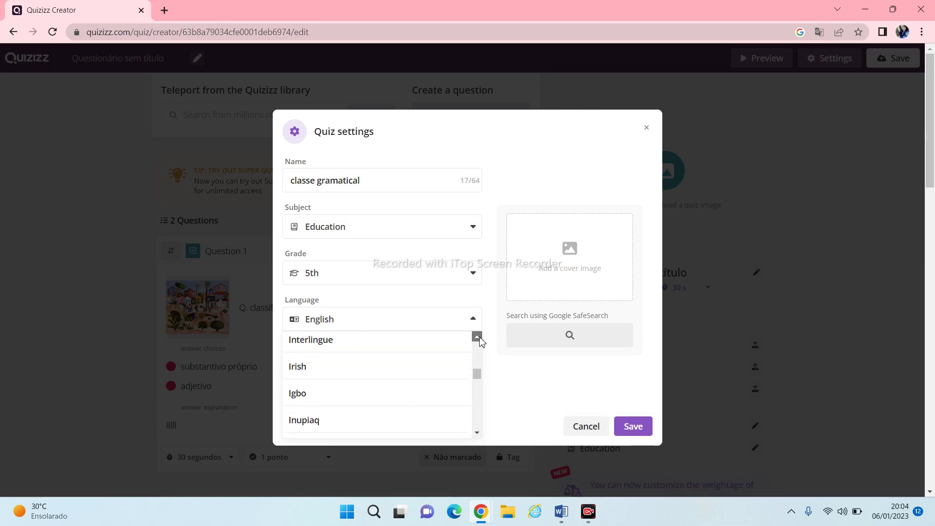
click(477, 337)
click(478, 337)
click(478, 337)
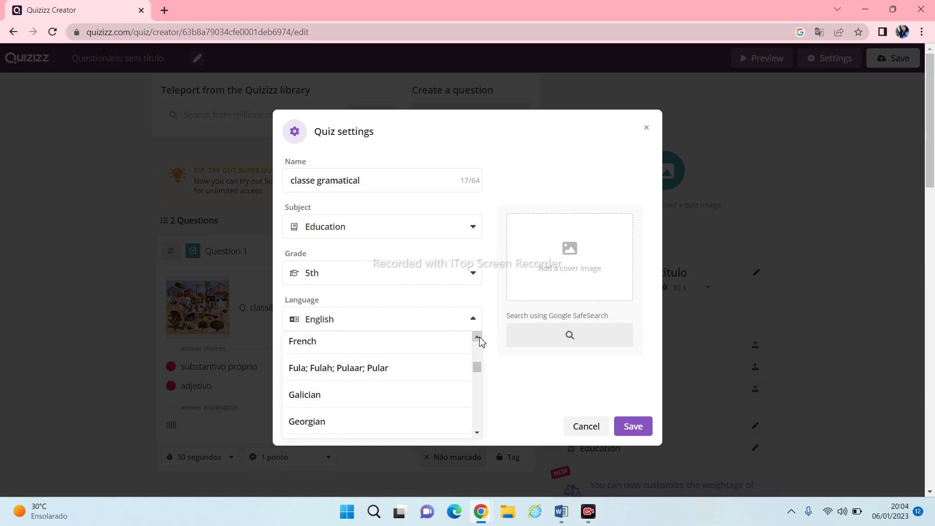
click(477, 337)
click(477, 337)
click(478, 337)
click(478, 337)
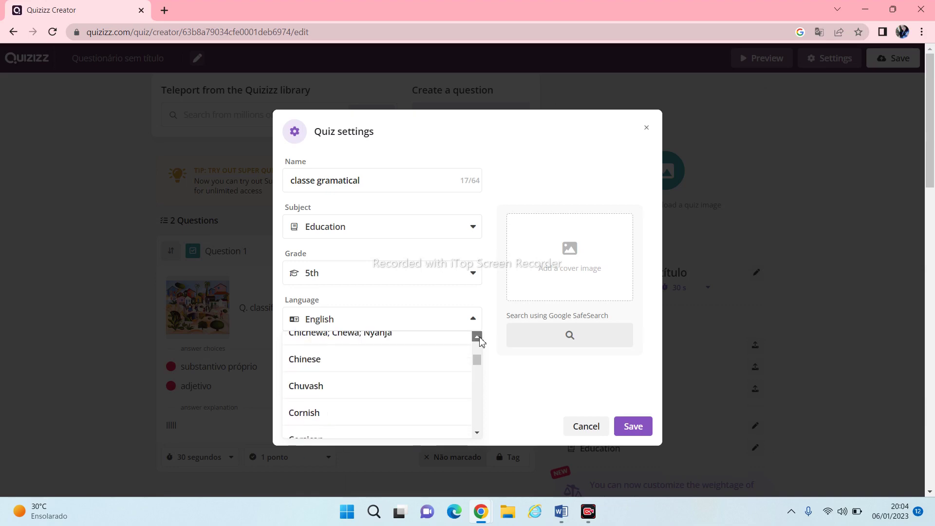
click(477, 337)
click(477, 337)
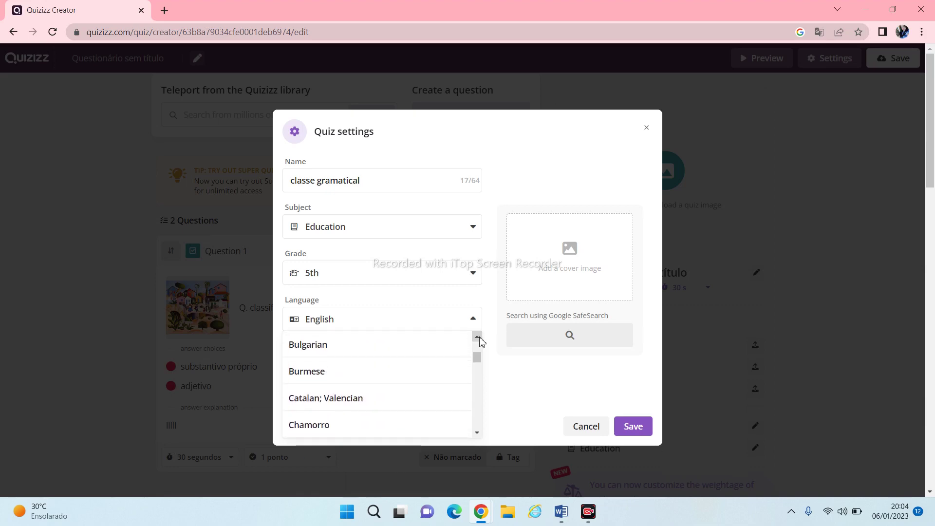
click(380, 351)
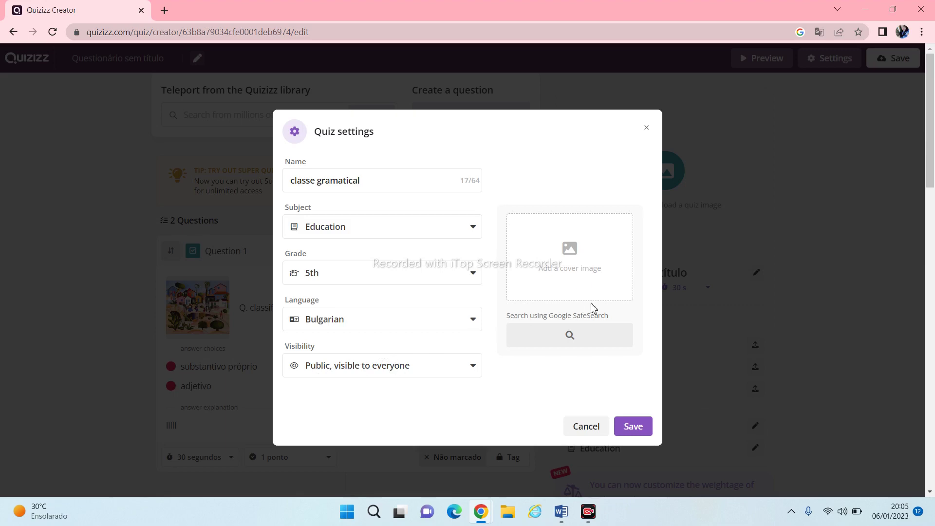
click(567, 255)
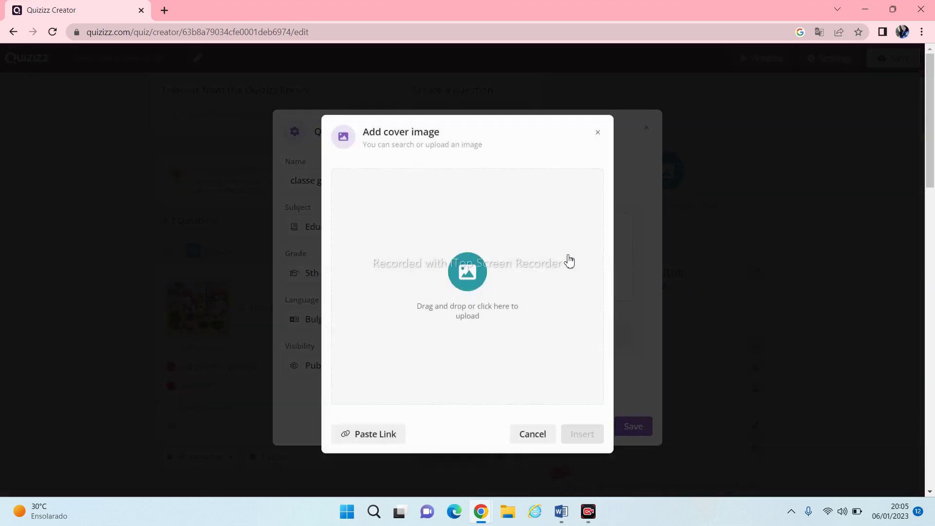
Upload 'download (3)', the Thinker statue photo, as the quiz cover and save the settings
click(470, 272)
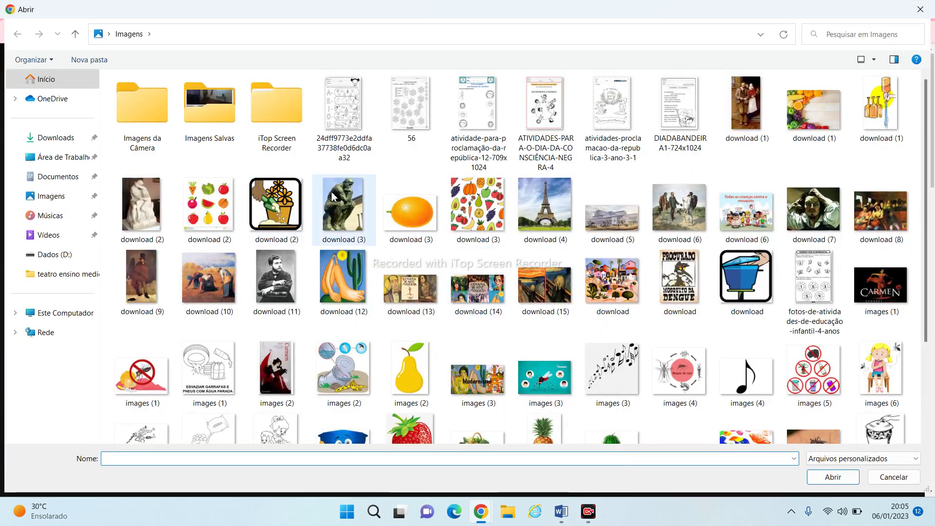
click(347, 214)
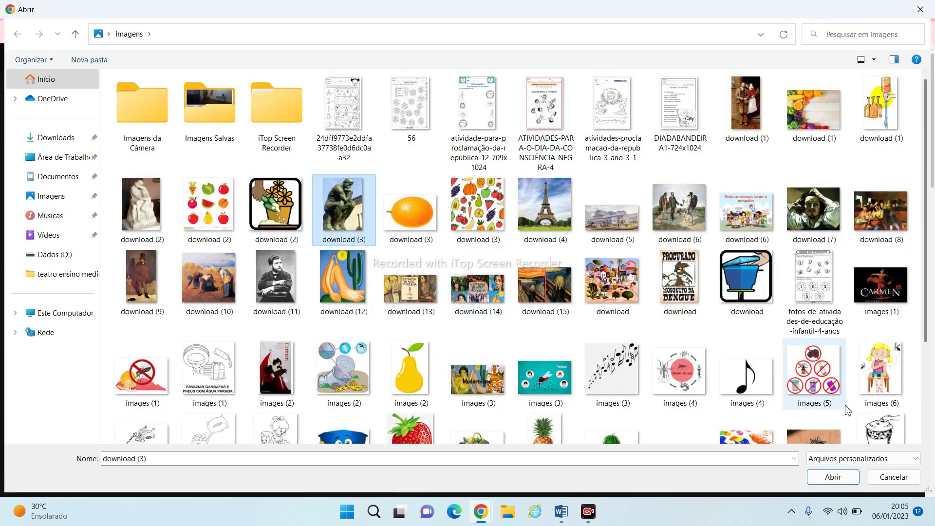
click(829, 476)
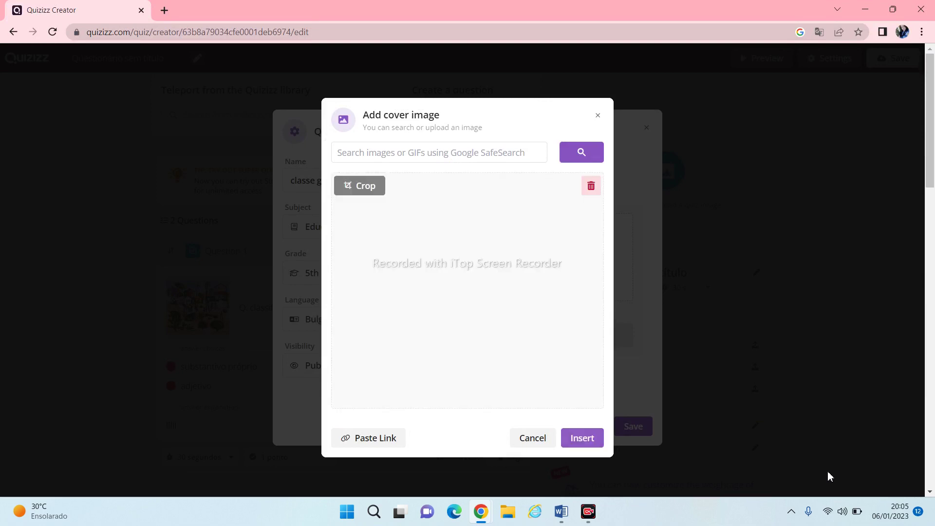
click(571, 444)
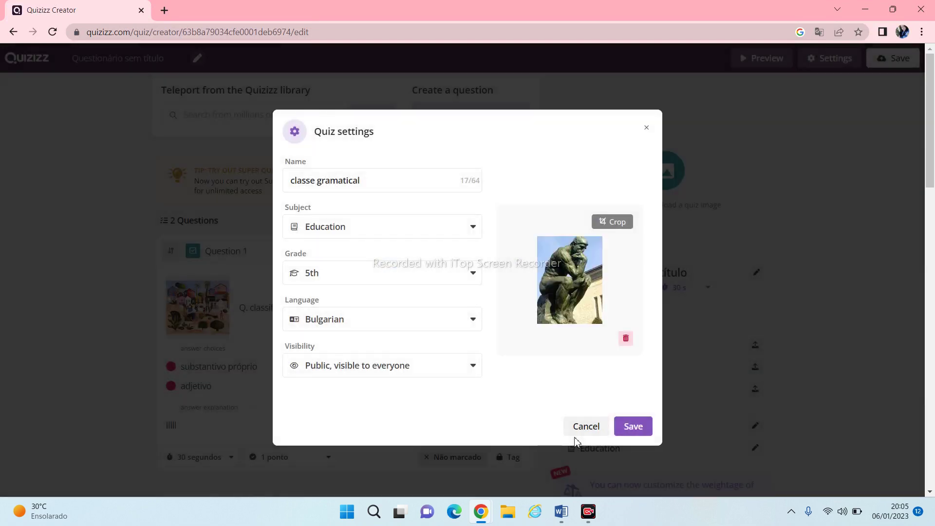
click(624, 424)
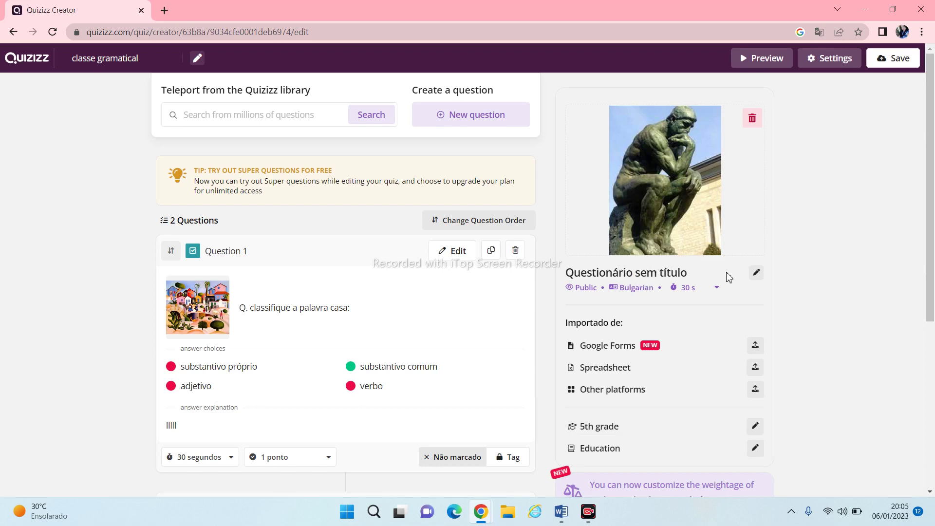
Reopen and resave the quiz settings, then save the quiz to reach the publishing review
click(756, 278)
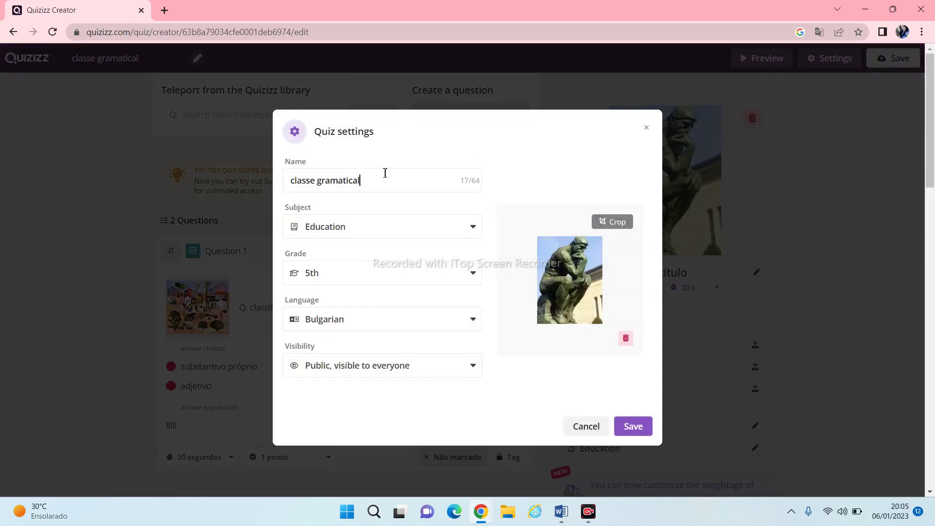
click(631, 425)
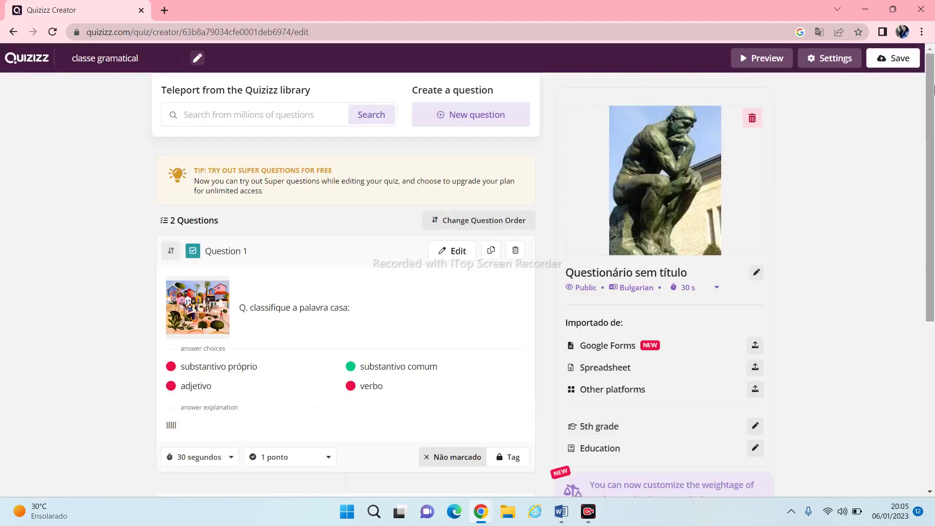
click(910, 62)
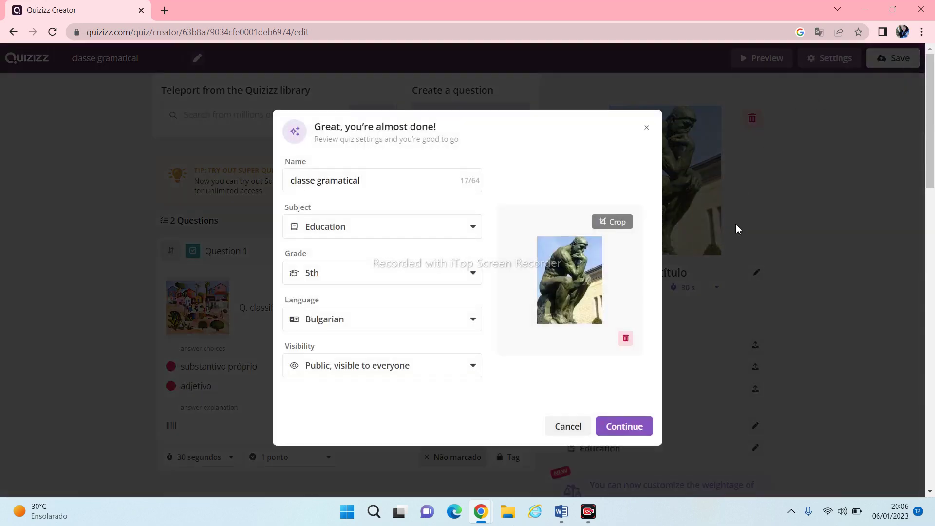
Continue past the review to publish classe gramatical, then preview it as a student
click(615, 435)
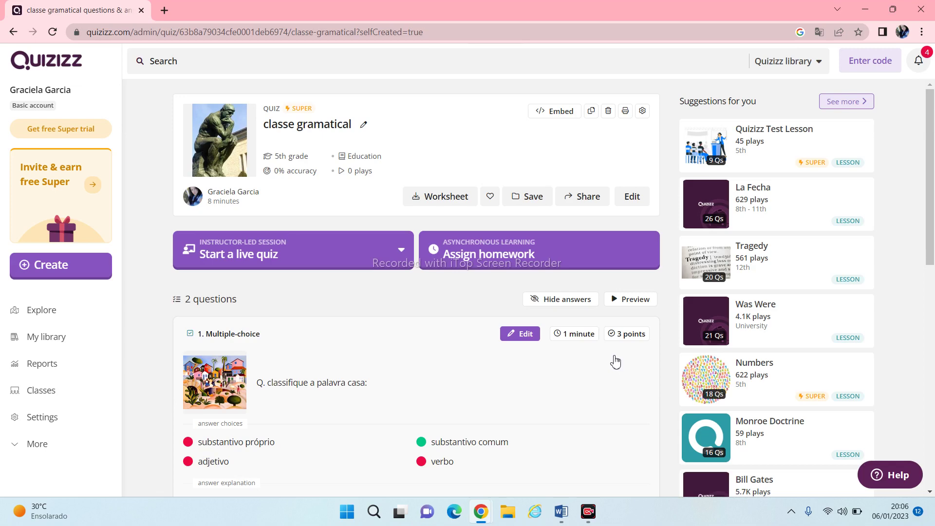
click(634, 301)
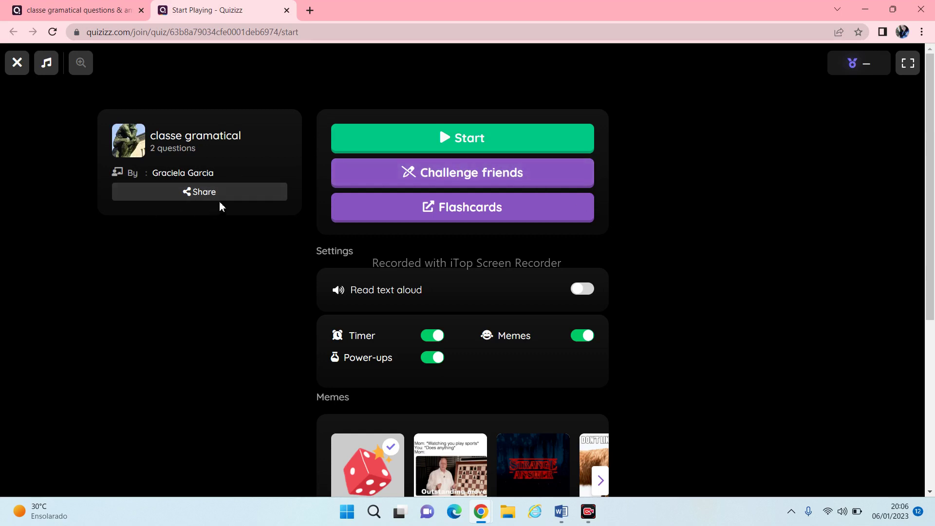
Play both preview questions answering adjetivo, then review the summary showing score 920
click(458, 142)
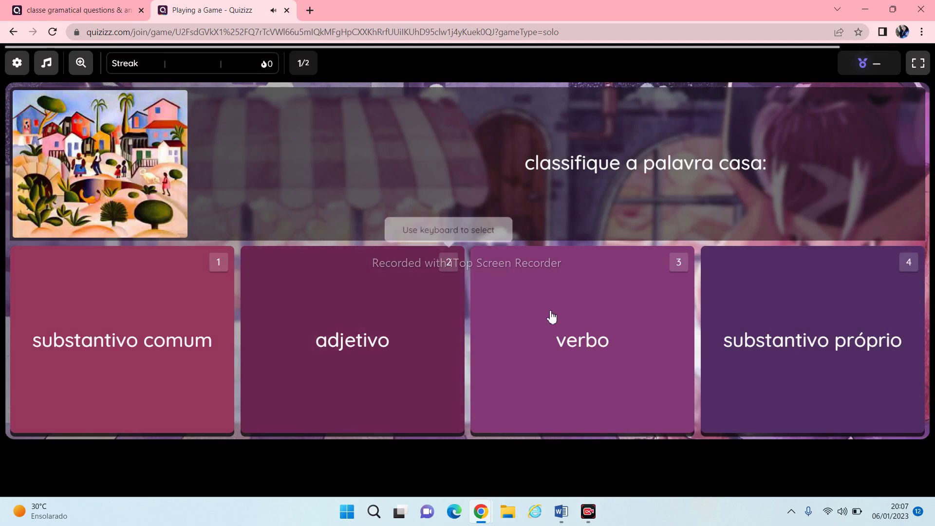
click(396, 342)
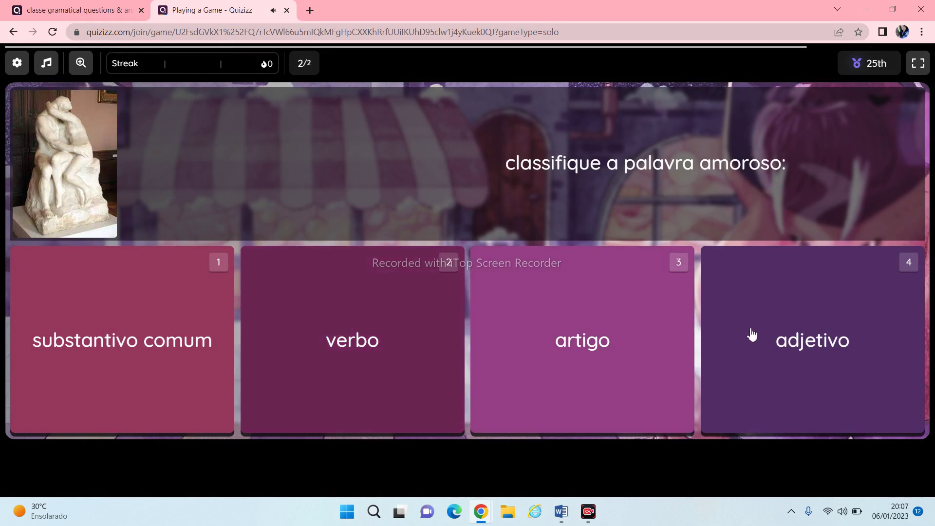
click(749, 328)
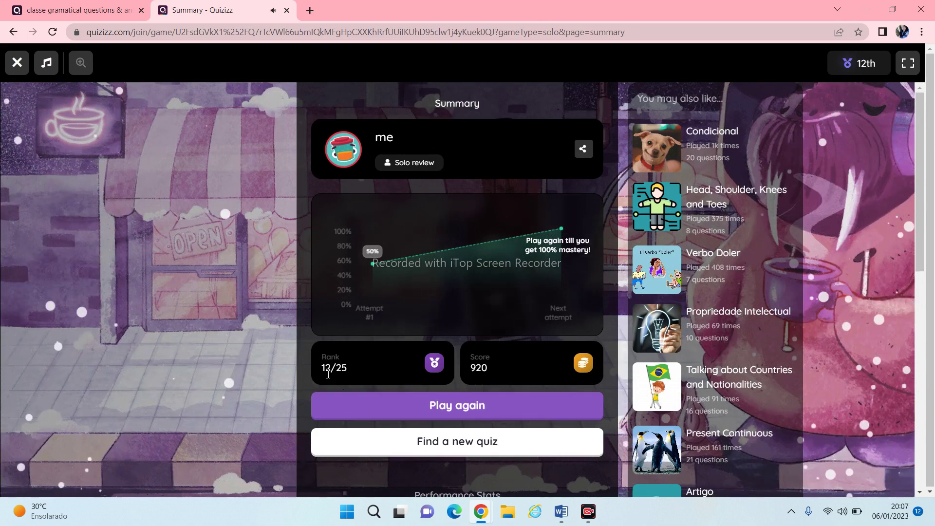
scroll(575, 380, down, 2)
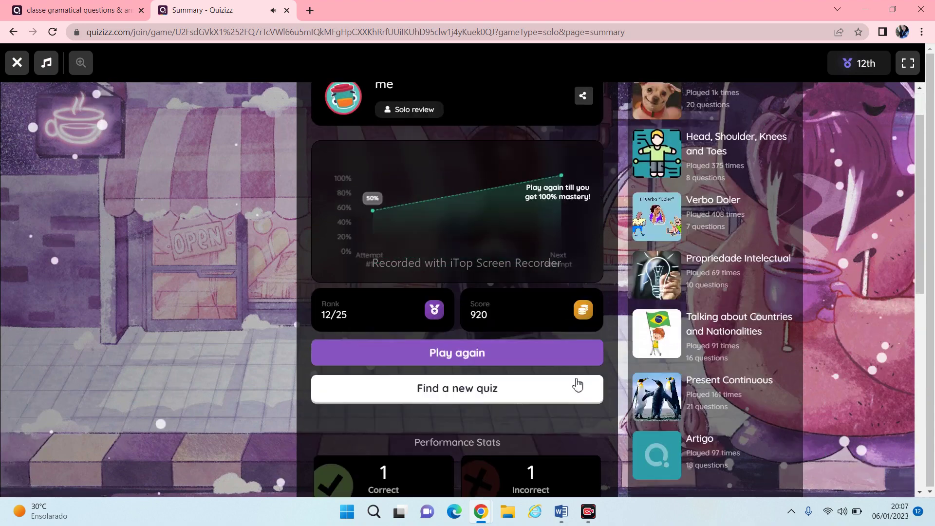
scroll(575, 382, down, 3)
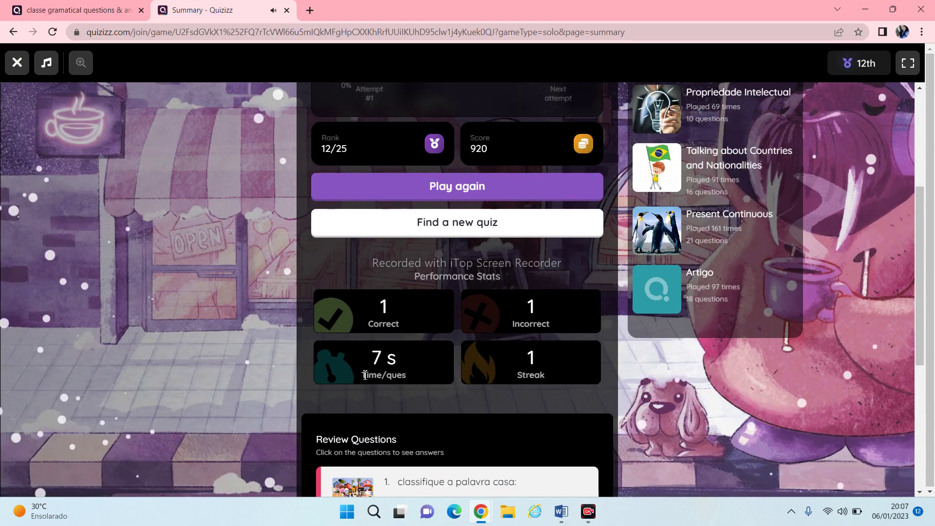
scroll(365, 375, down, 5)
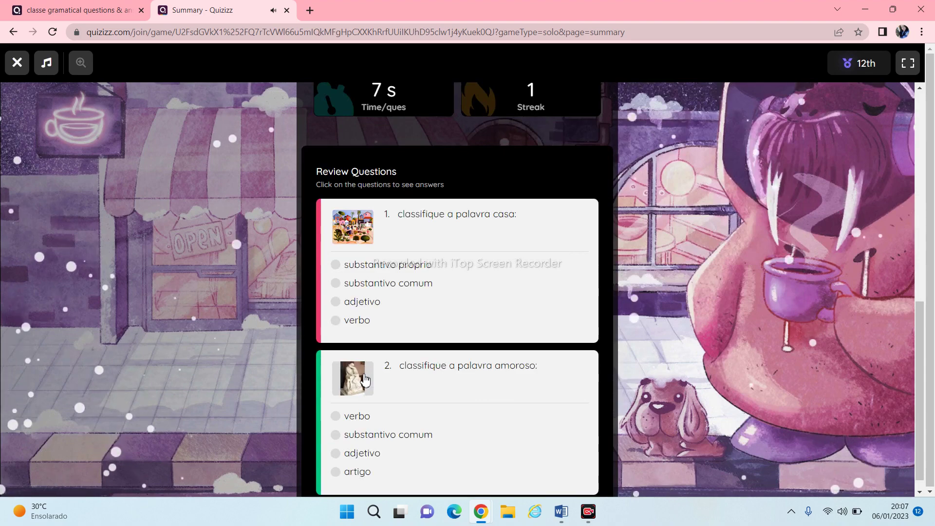
scroll(365, 380, up, 10)
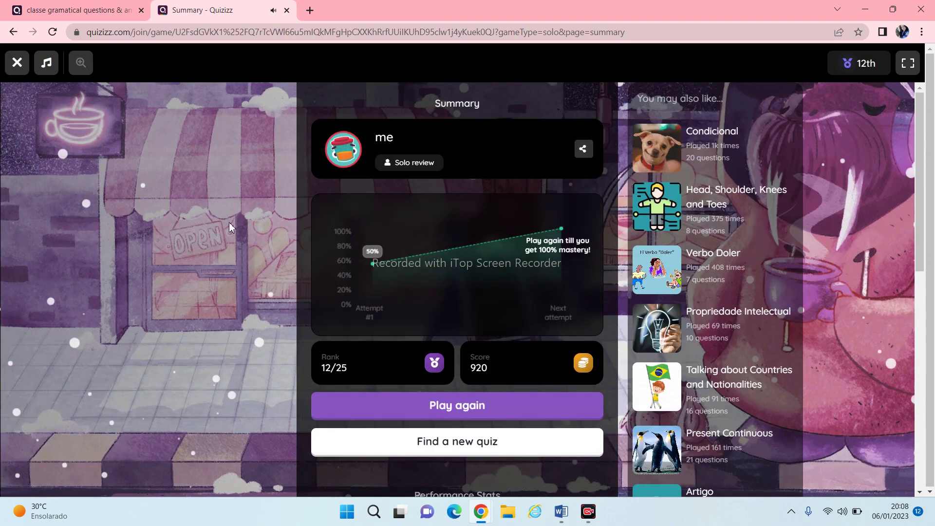
Leave the summary, close the join tab, and assign classe gramatical as homework due January 7
click(19, 63)
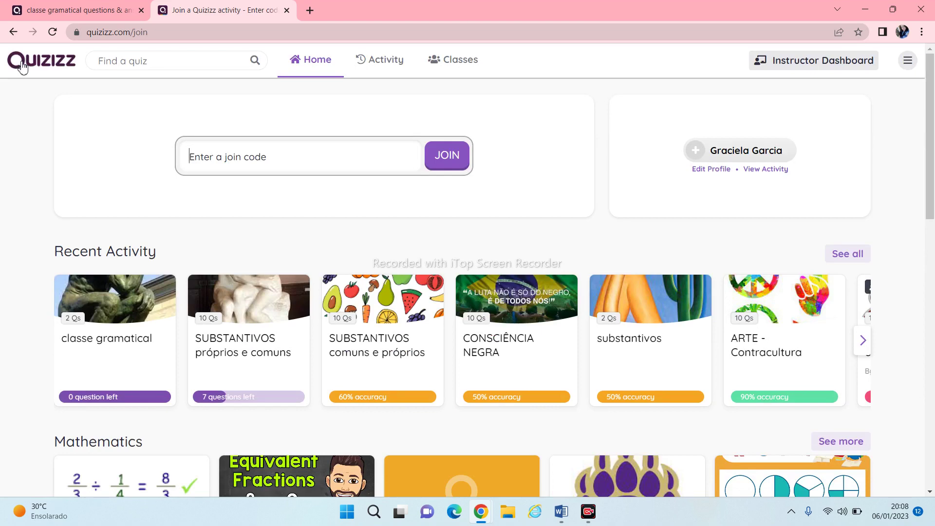
click(286, 11)
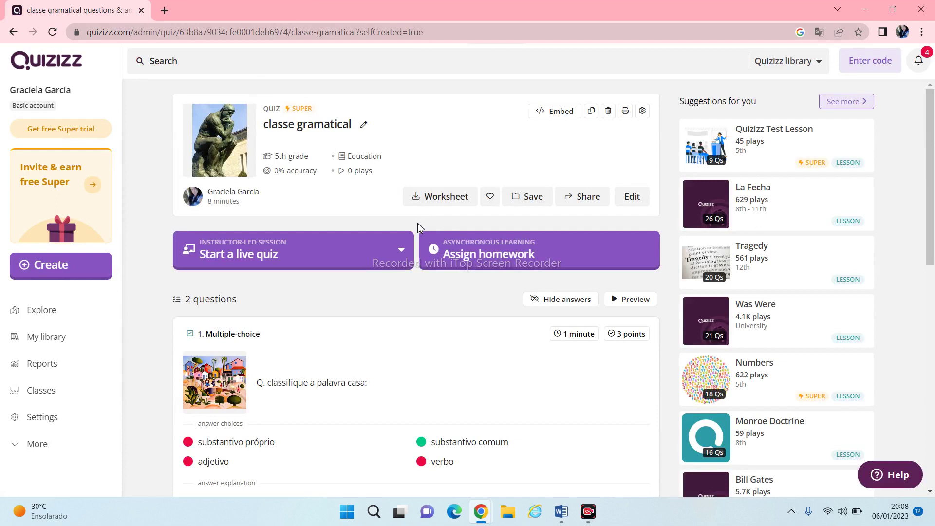
click(474, 262)
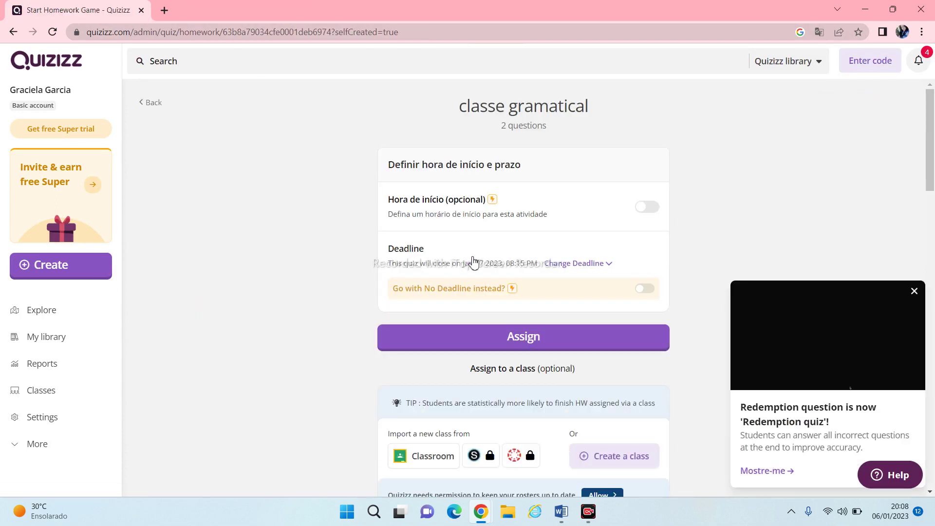
scroll(472, 261, down, 1)
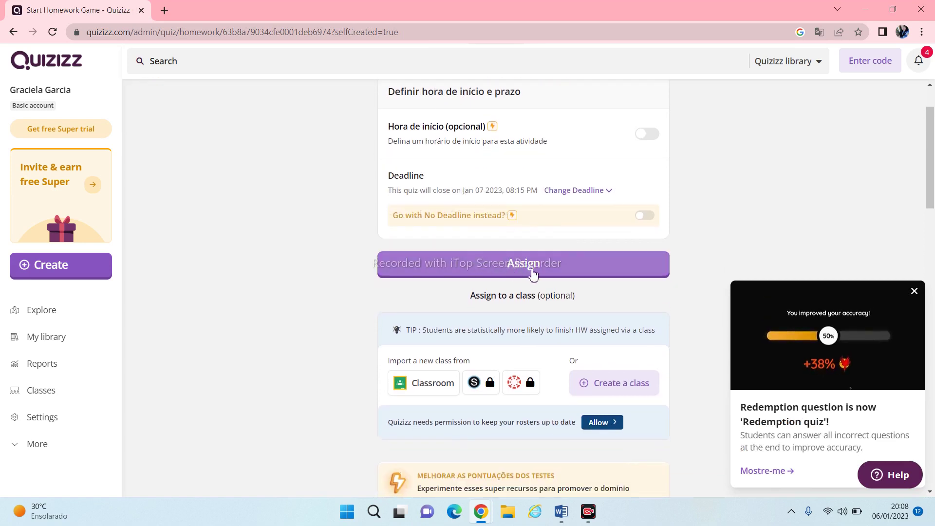
click(545, 272)
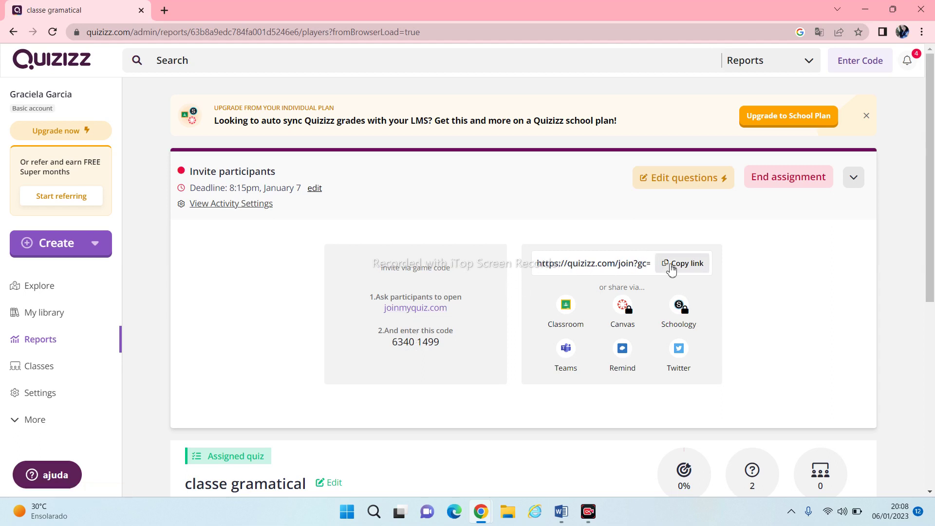
Copy the quiz's join link and minimize the Quizizz window
click(689, 271)
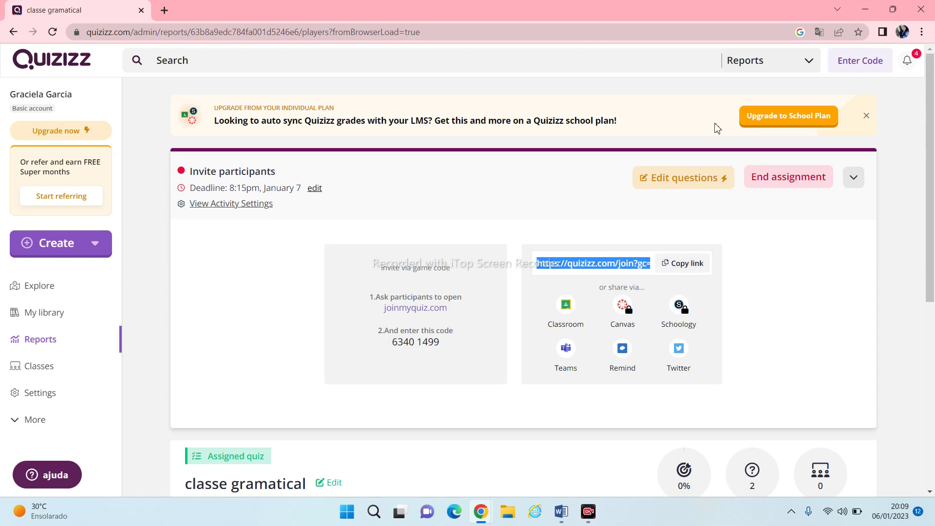
click(863, 11)
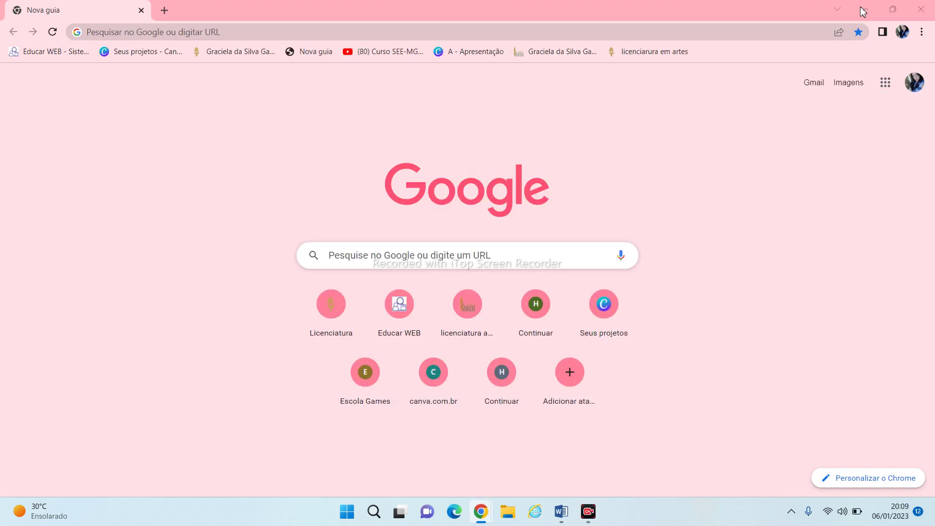
Search Google for 'criar qr code' and open the QR Code Generator Grátis result
click(368, 258)
text(cri)
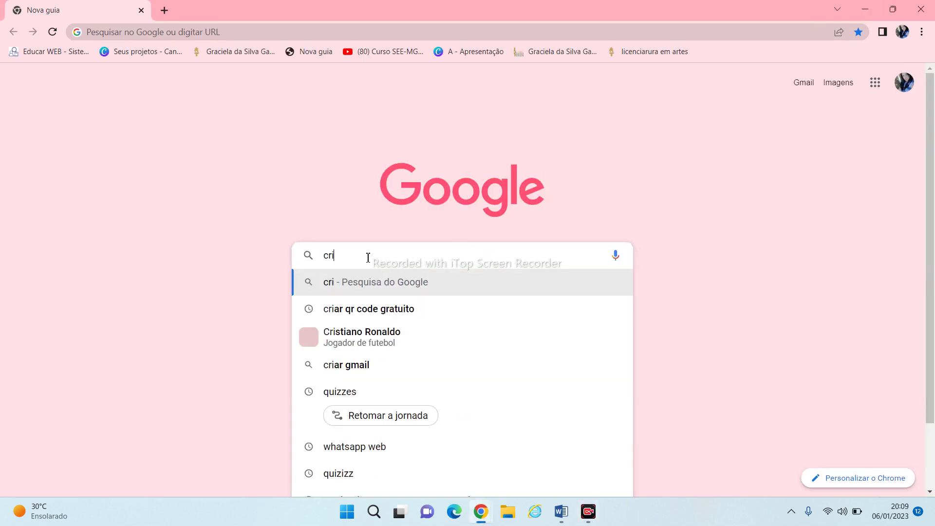
text(ar qr c)
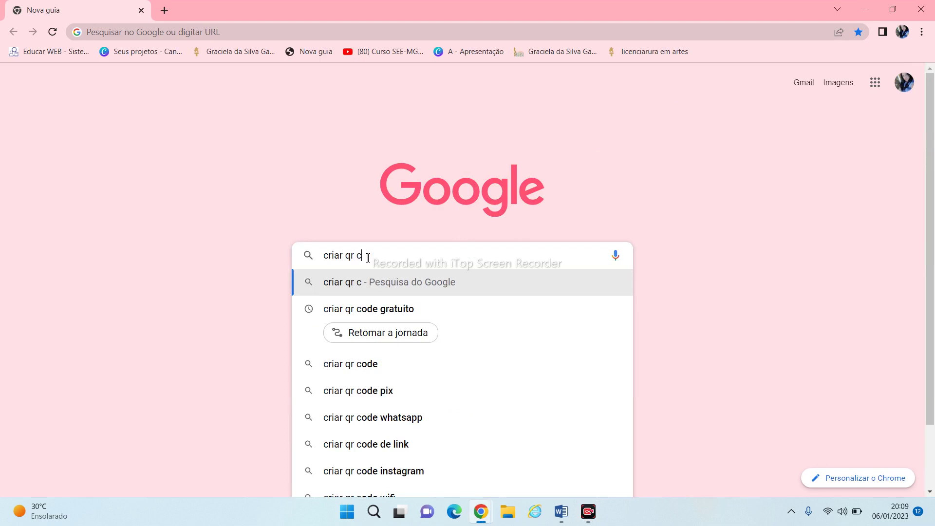
text(ode)
key(Return)
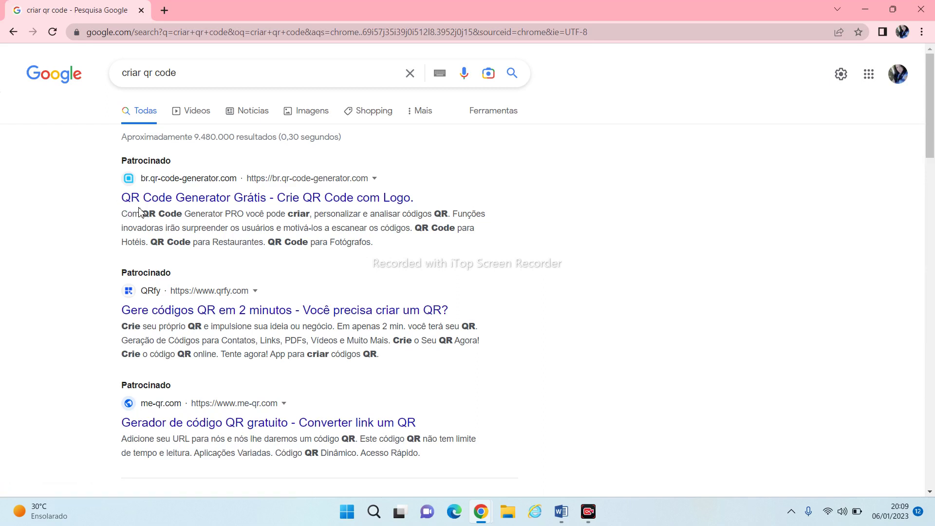
click(180, 204)
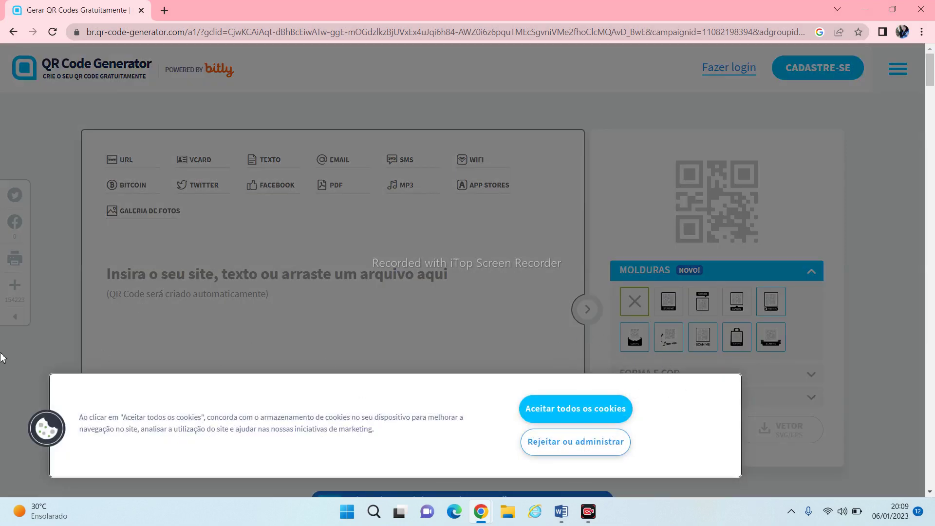
Dismiss QR Code Generator's cookie preferences and return to the 'criar qr code' results
click(583, 446)
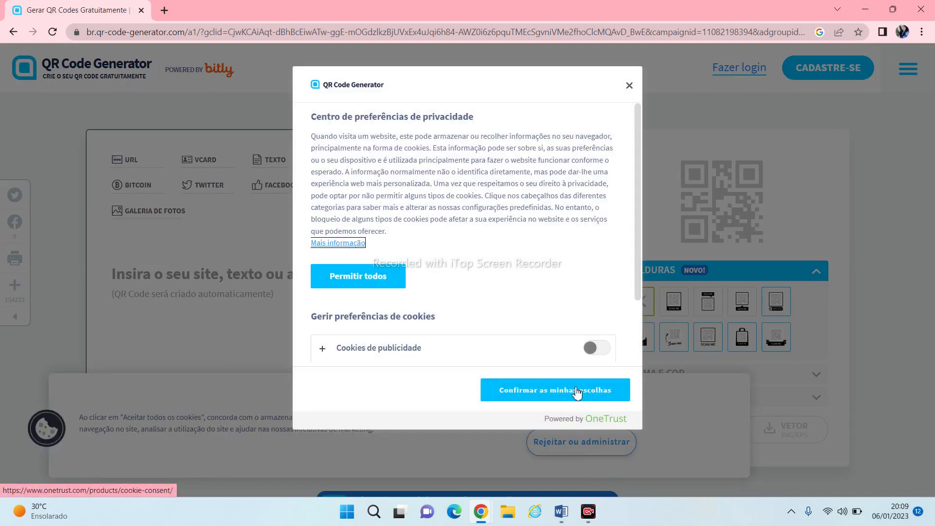
click(629, 86)
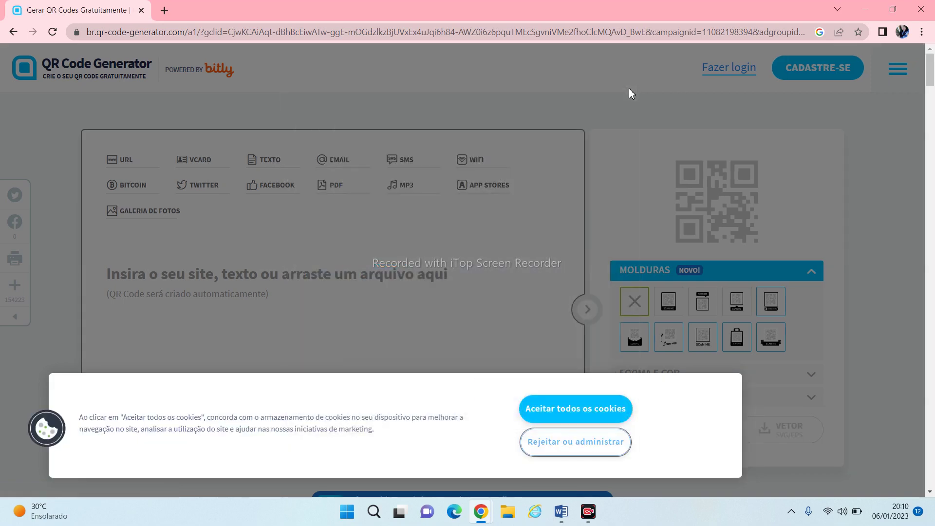
click(13, 33)
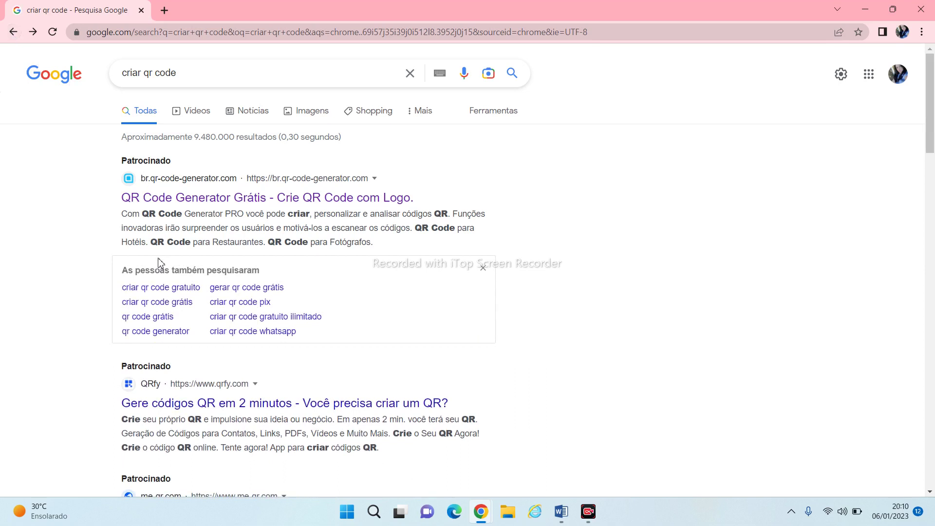
Try QRfy, close its Criar conta prompt, and scroll the Google results to me-qr.com
click(183, 407)
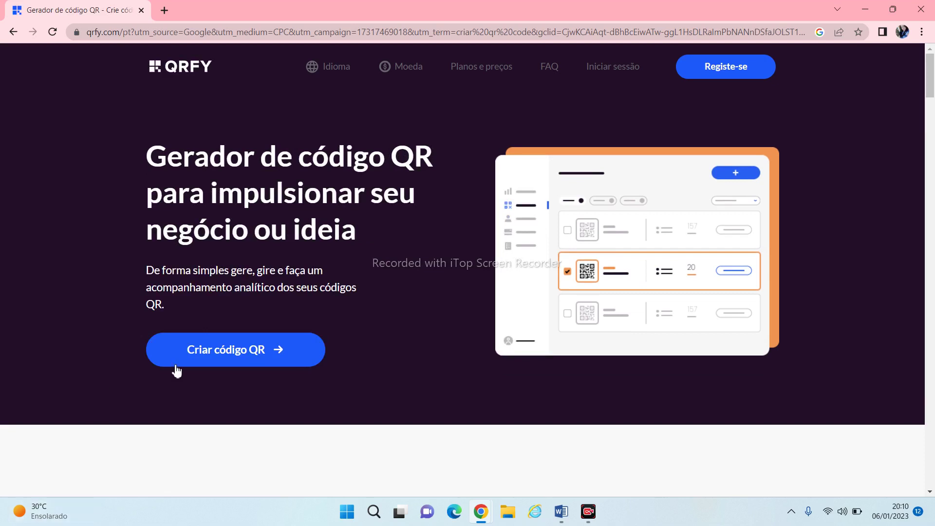
click(212, 361)
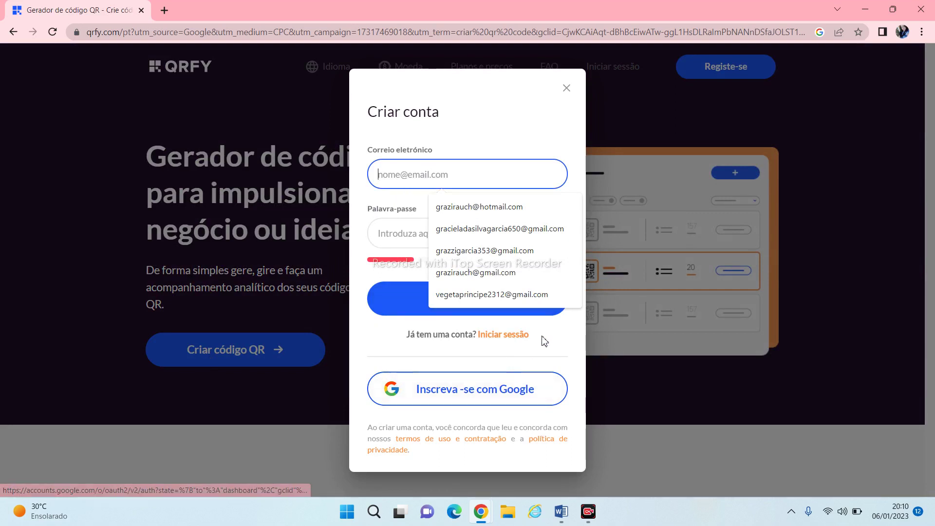
click(566, 88)
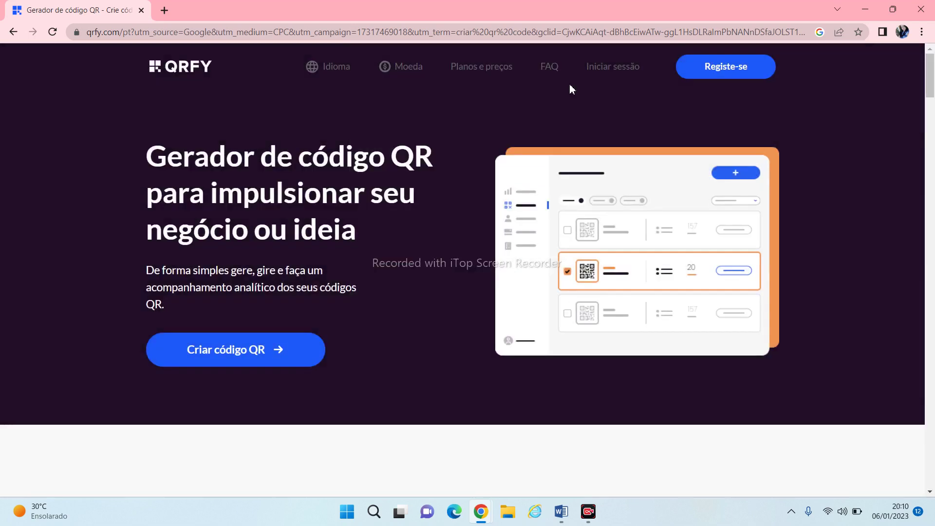
click(14, 33)
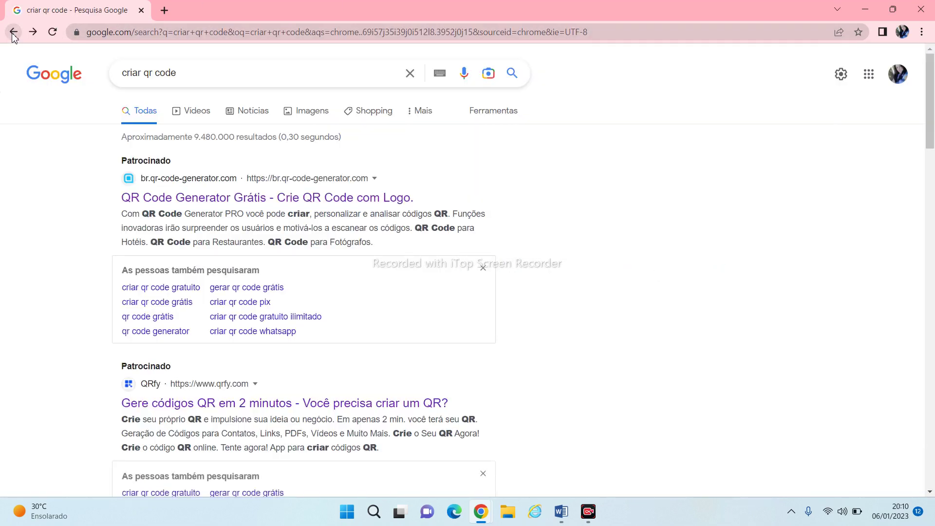
scroll(254, 291, down, 3)
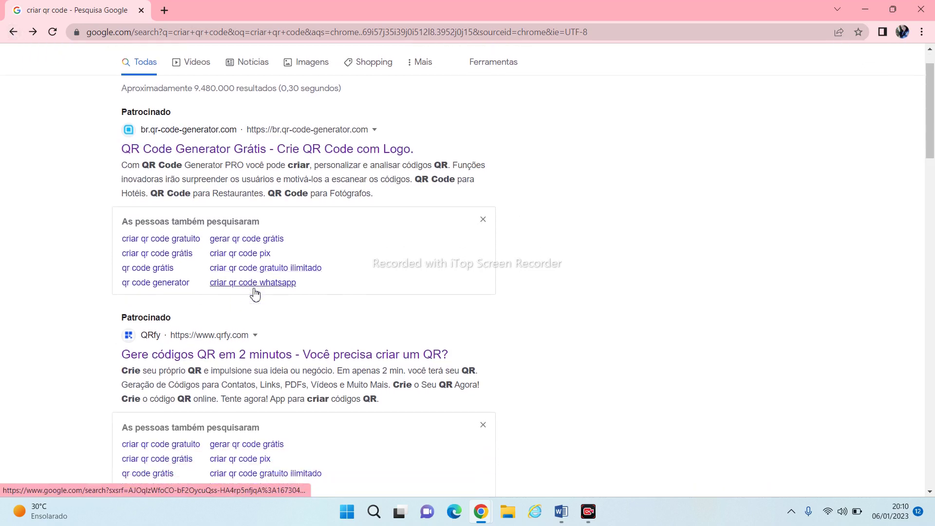
scroll(255, 289, down, 2)
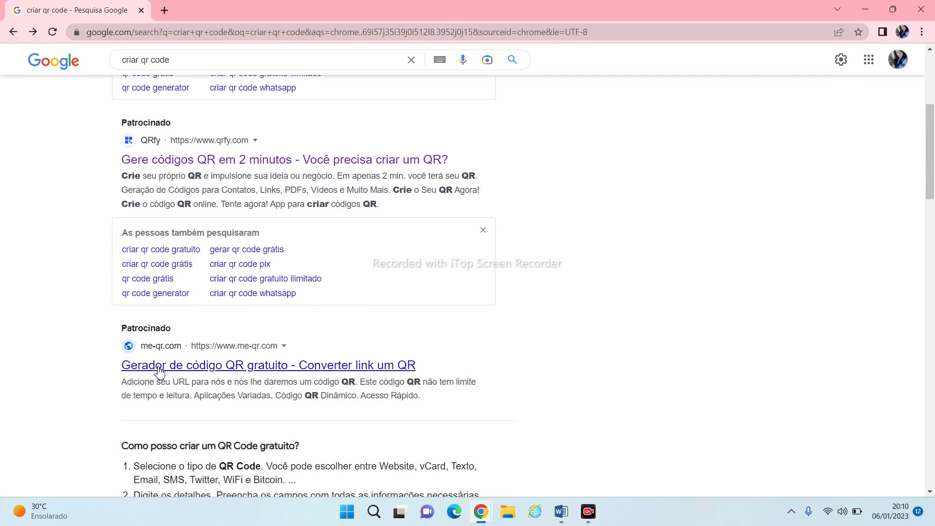
Open me-qr.com and pick the Link / URL QR type to reach 'Inserir conteúdo'
click(160, 370)
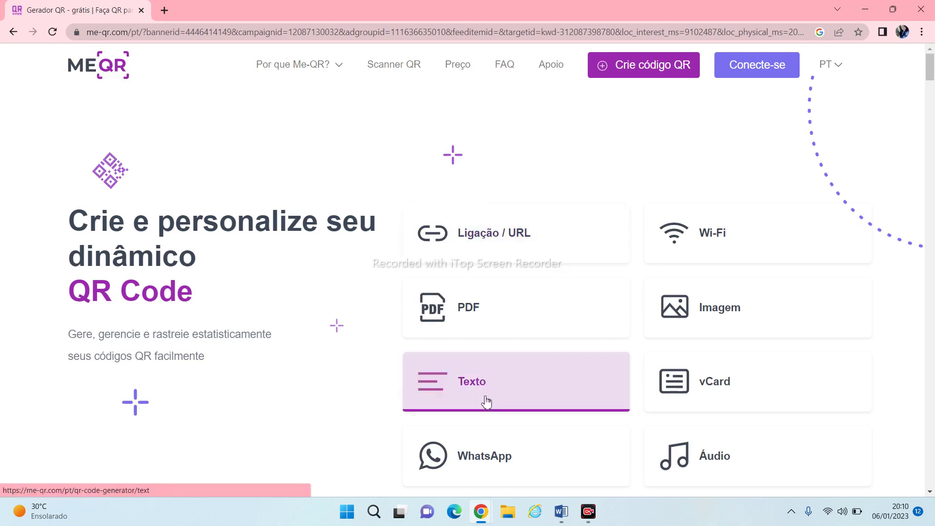
click(492, 246)
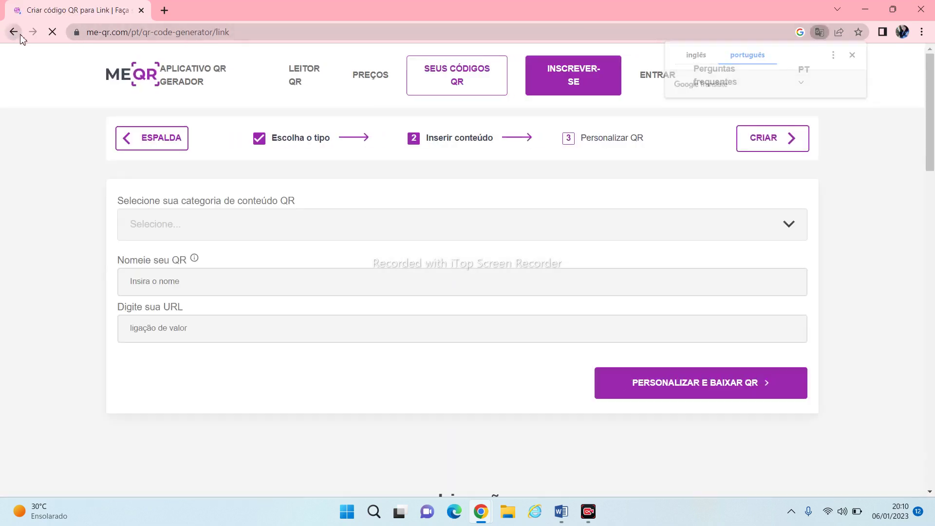
click(20, 35)
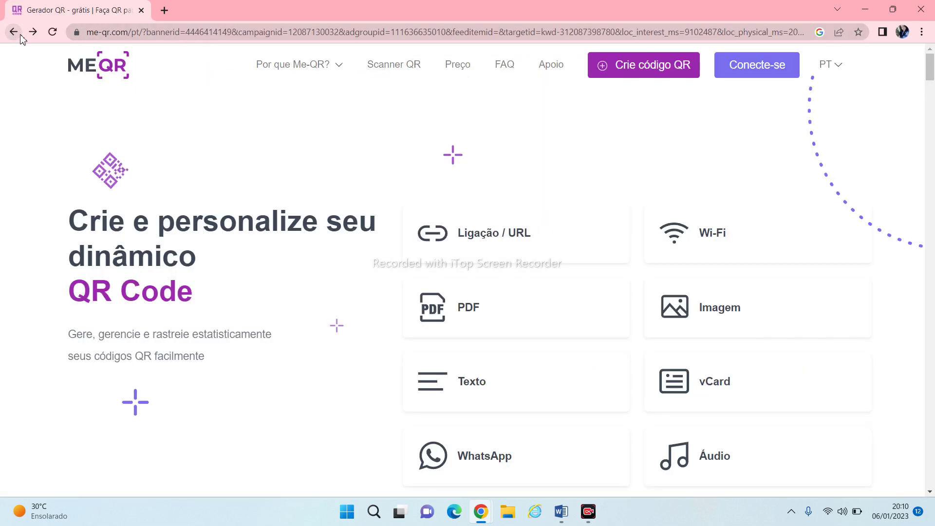
click(679, 65)
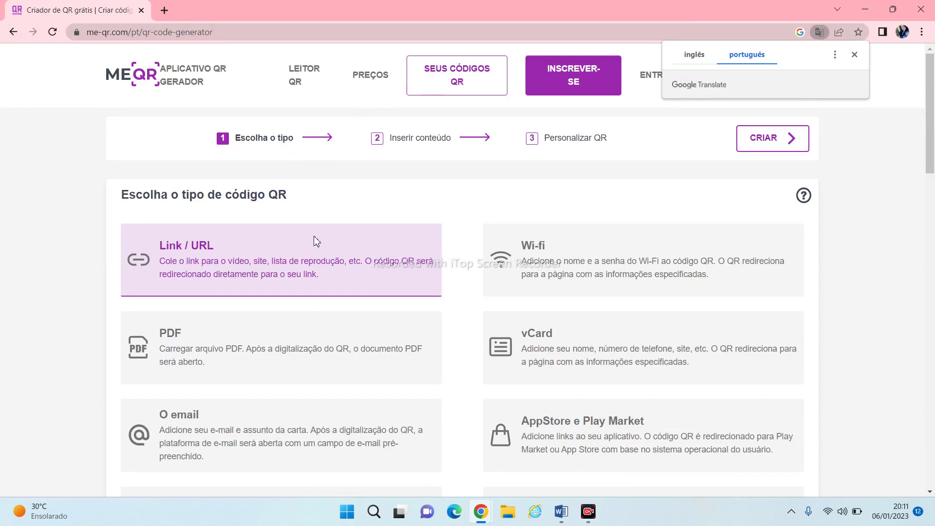
click(766, 148)
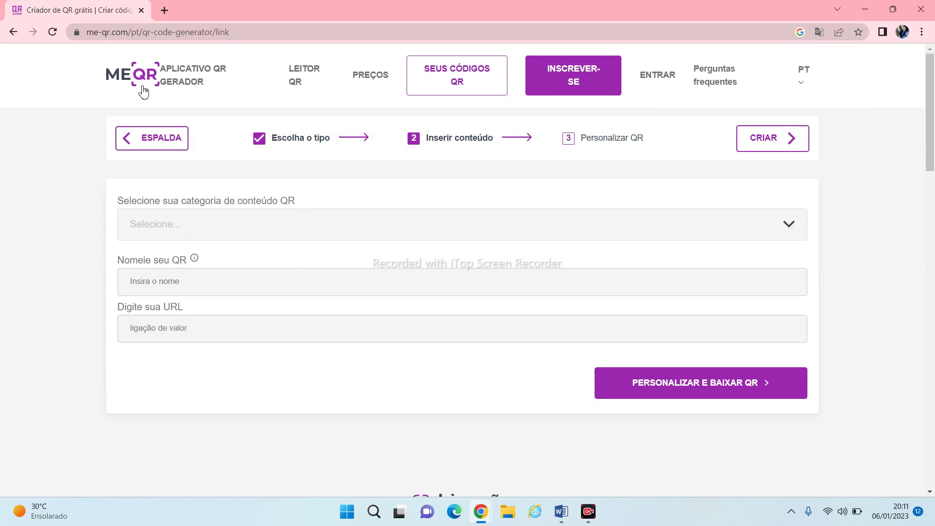
click(14, 32)
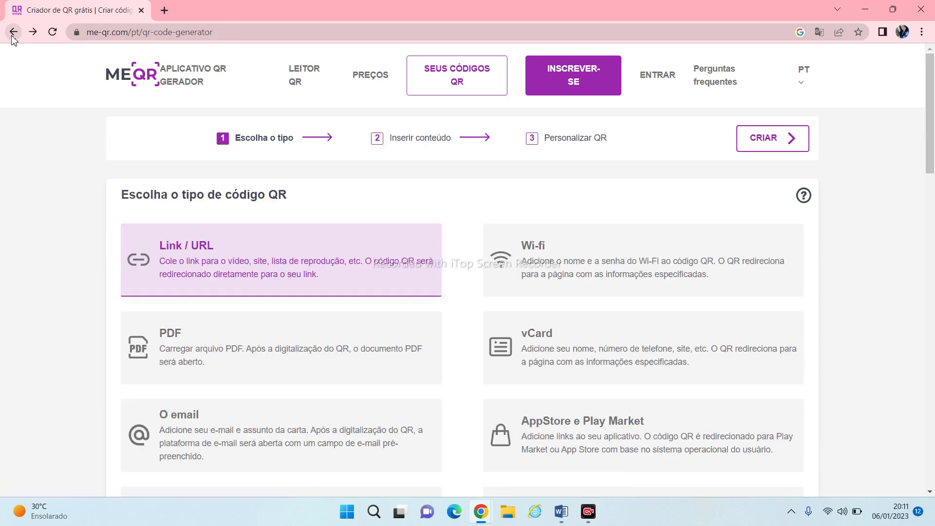
click(247, 274)
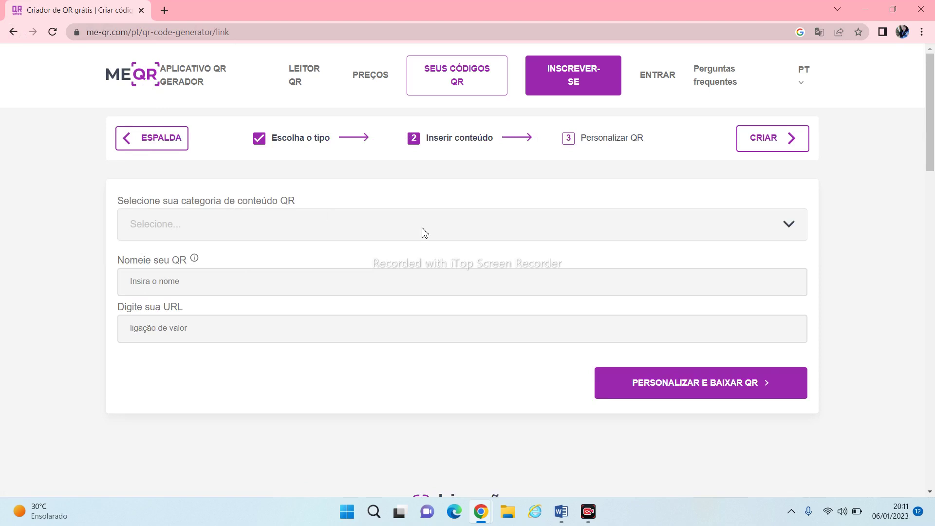
Set category Educação, name 'quis', paste the Quizizz join link as URL, and continue
click(790, 225)
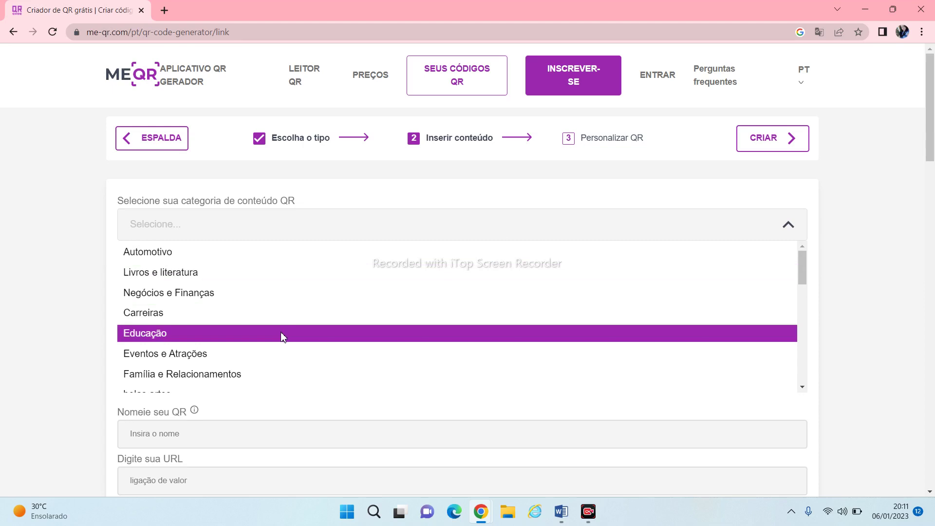
click(281, 334)
click(230, 288)
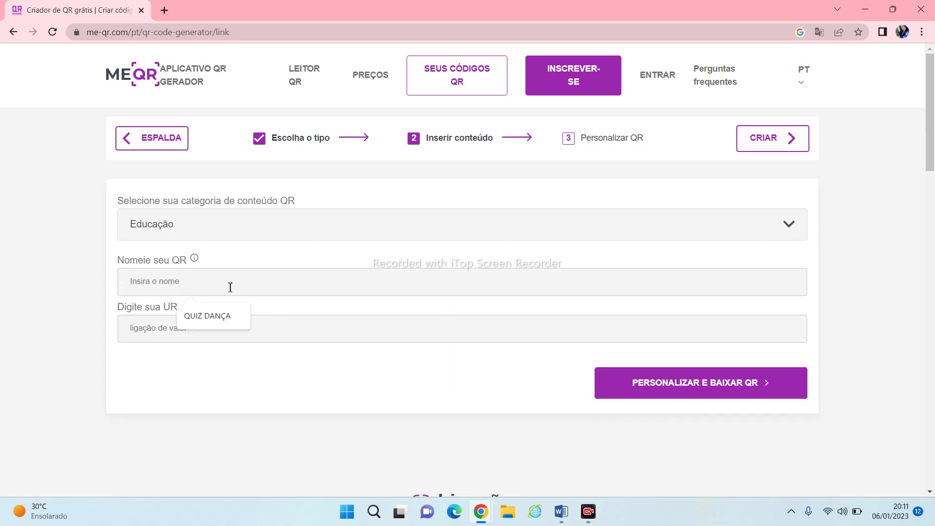
text(qu)
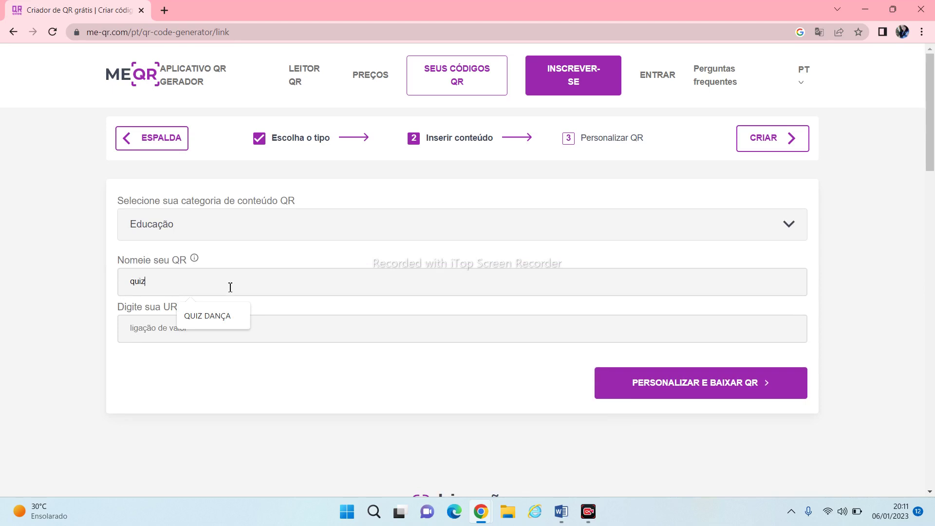
text(is)
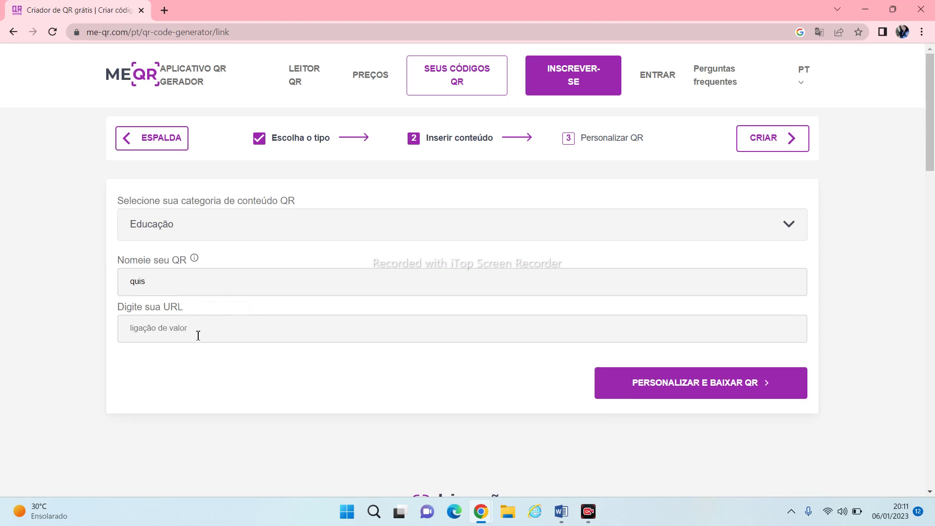
click(197, 336)
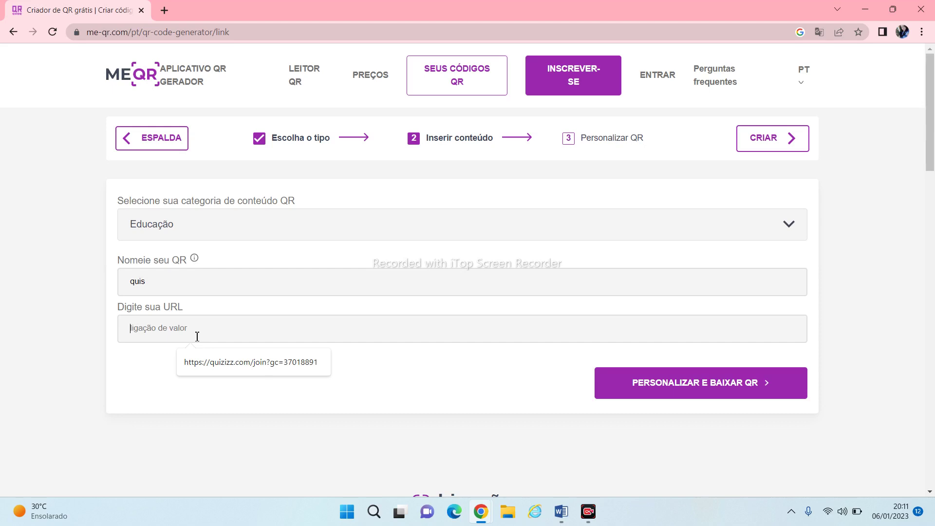
text(https://quizizz.com/join?gc=63401499)
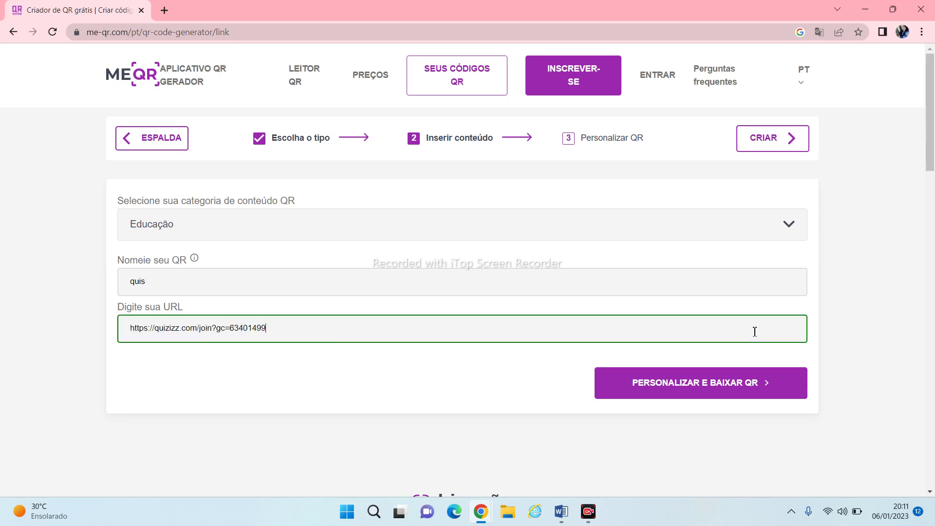
click(789, 385)
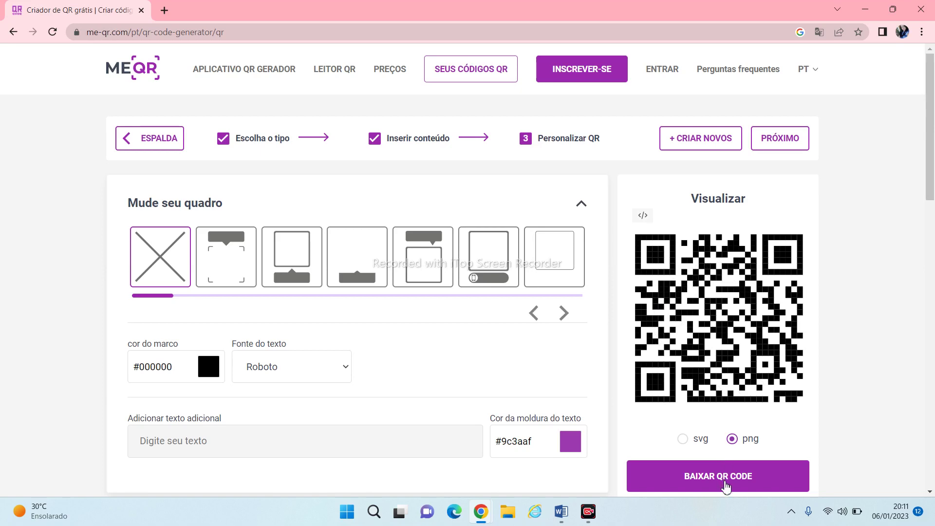
Download the QR code as PNG, open the file, and close the blank Photos viewer
click(726, 486)
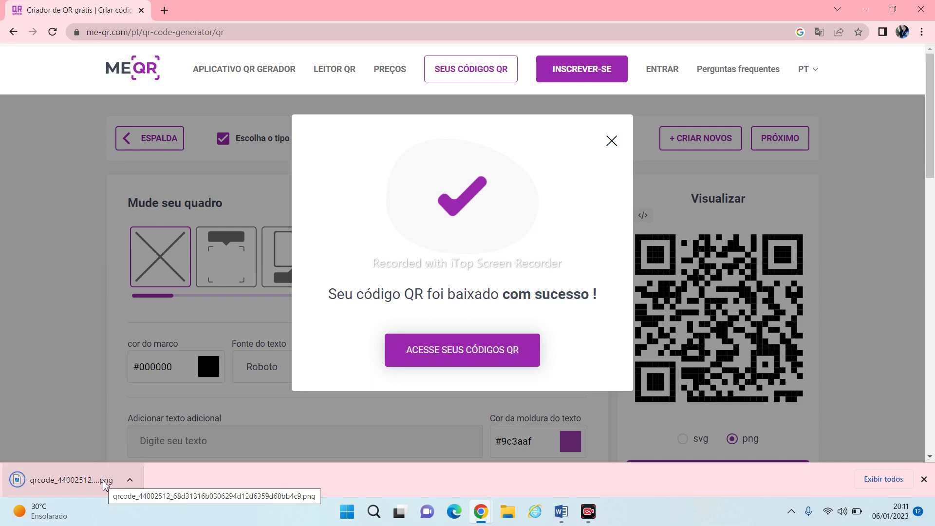
click(104, 483)
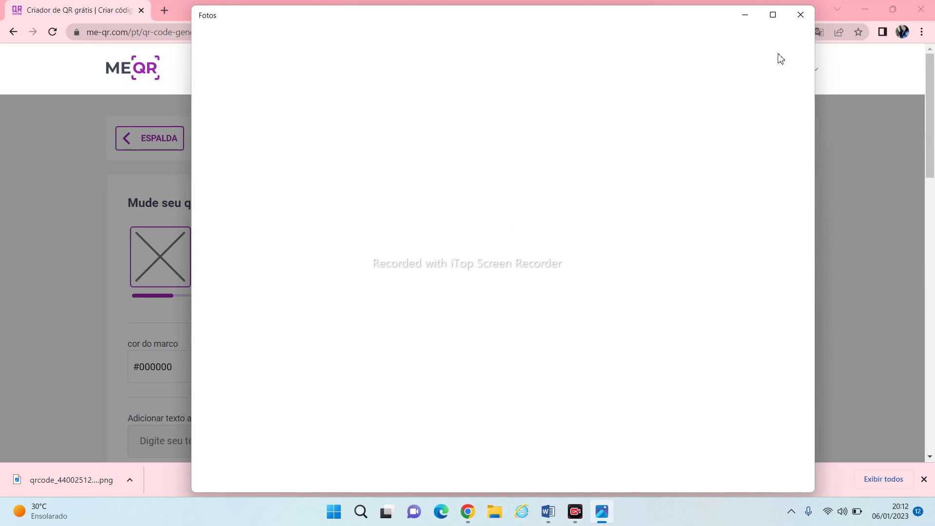
click(802, 19)
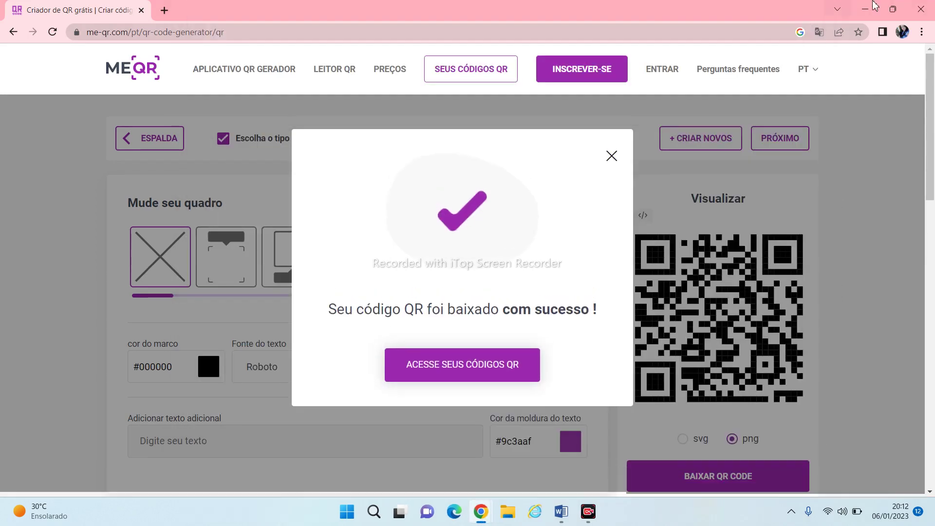
Switch to the classe gramatical Chrome window and go back from the players report to the assignment page
click(926, 11)
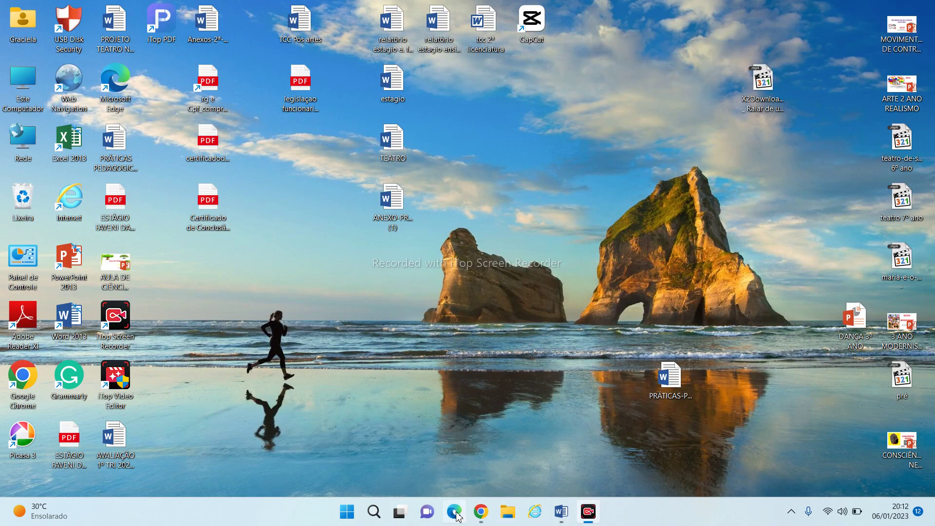
mouse_move(481, 511)
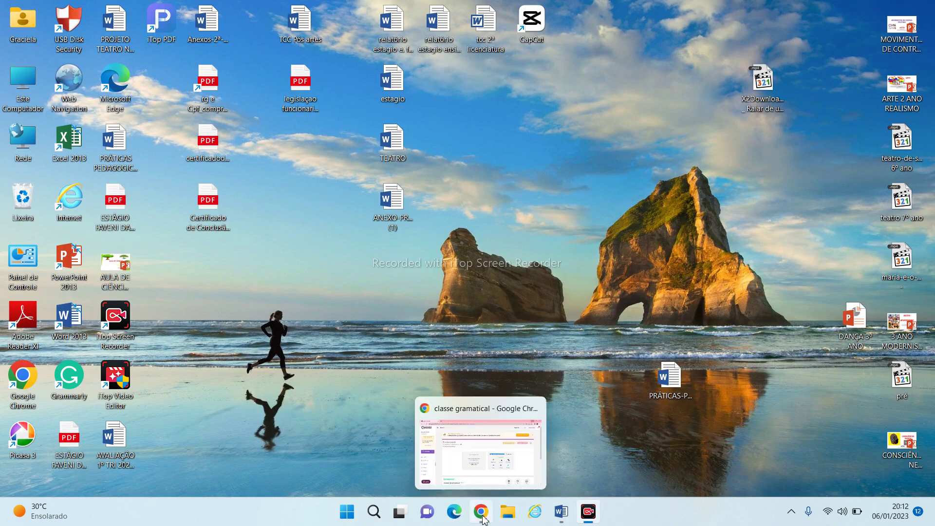
click(471, 468)
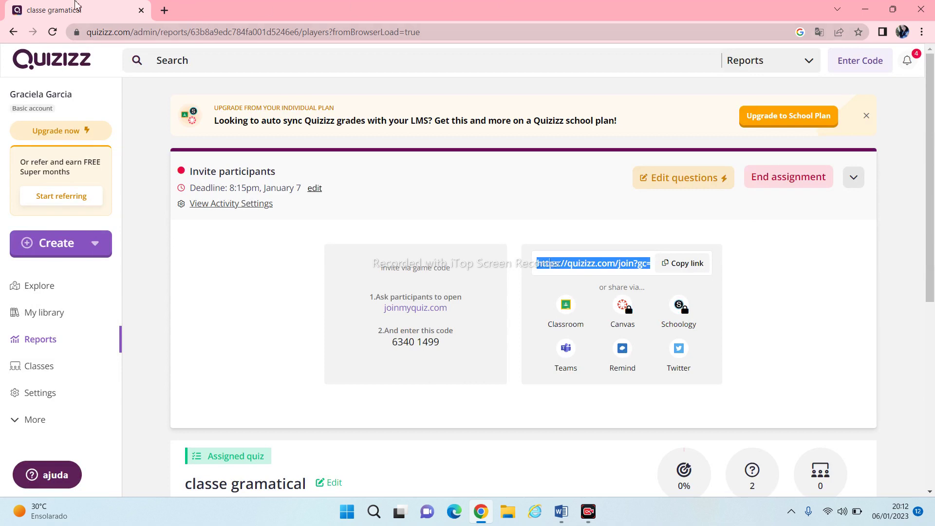
click(10, 39)
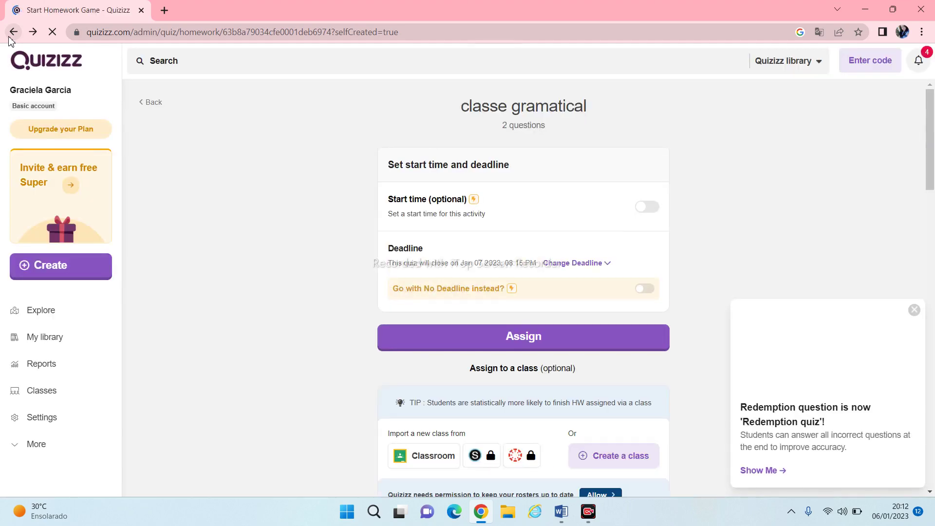
Search the web for 'canva' and open the official Canva site from the results
click(128, 31)
text(canva)
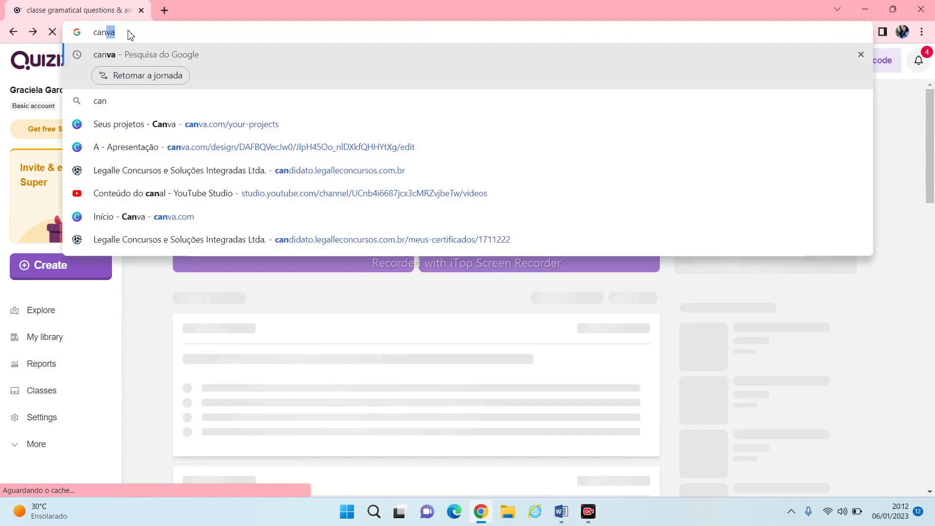
key(Return)
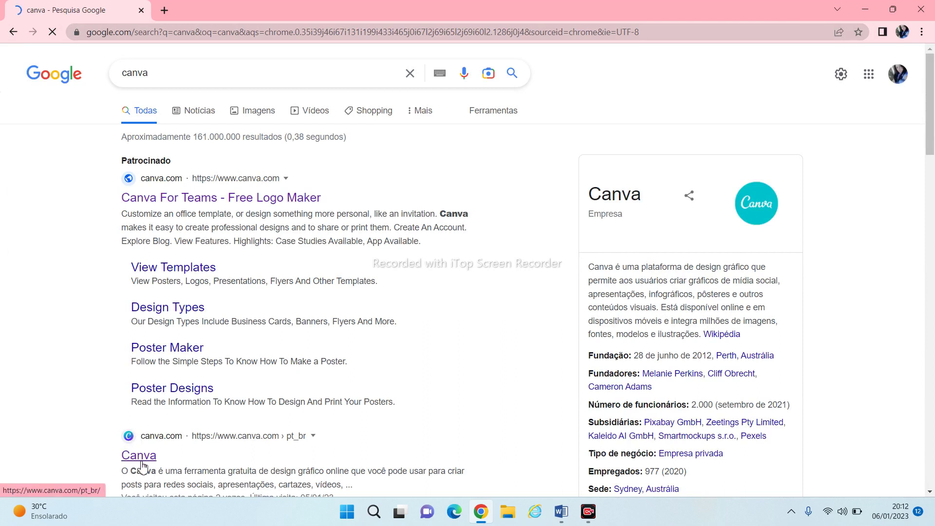
click(142, 466)
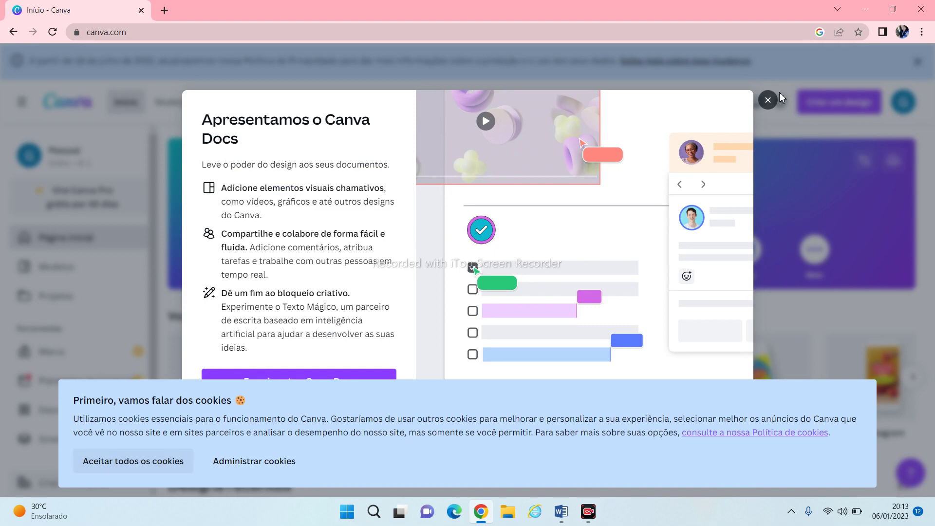
Dismiss the Canva Docs intro and cookie notice, go to Projetos, and open 'Criar um design'
click(764, 103)
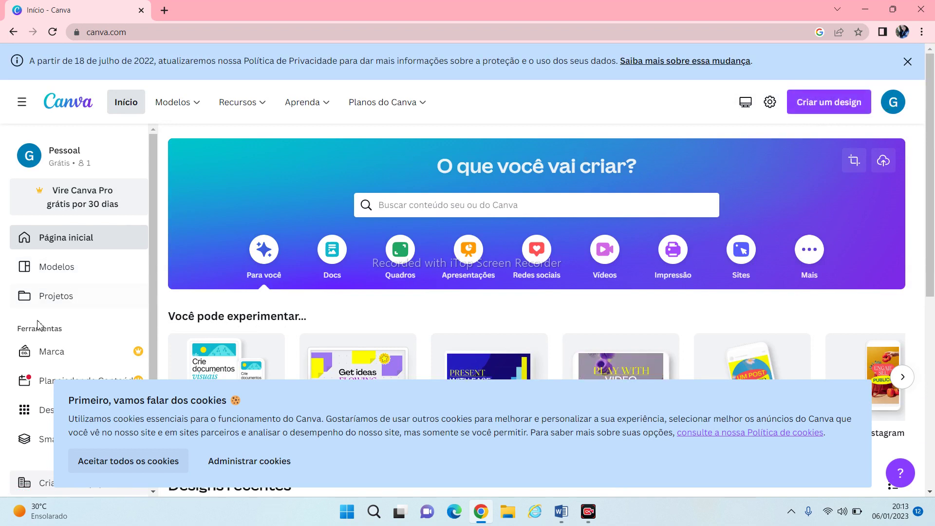
click(56, 306)
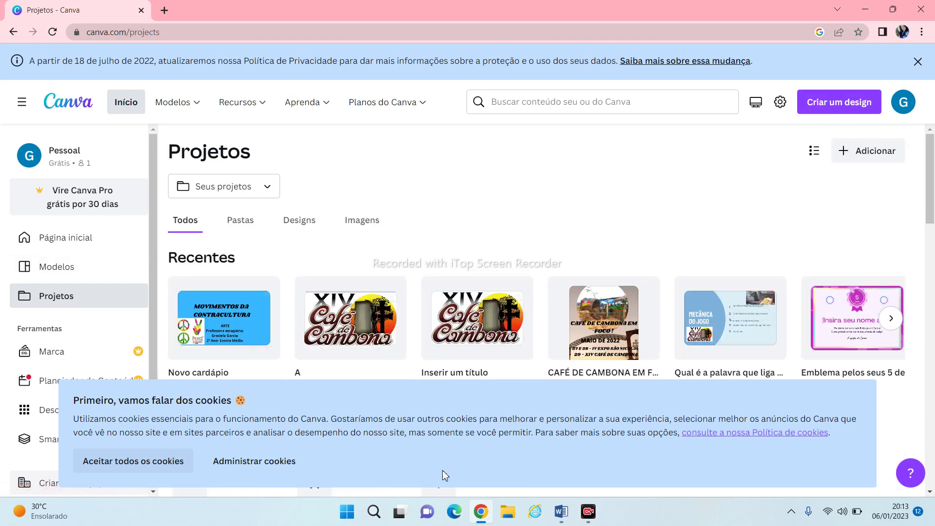
click(179, 466)
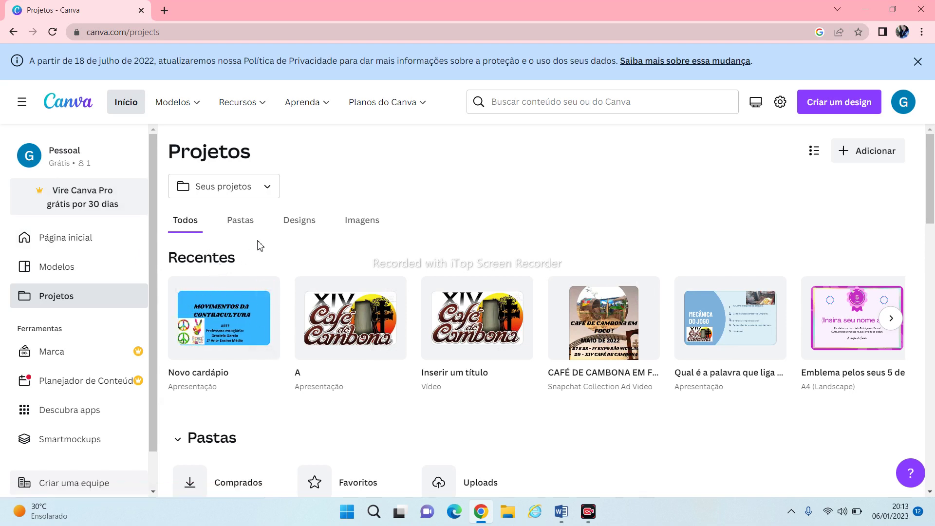
click(875, 101)
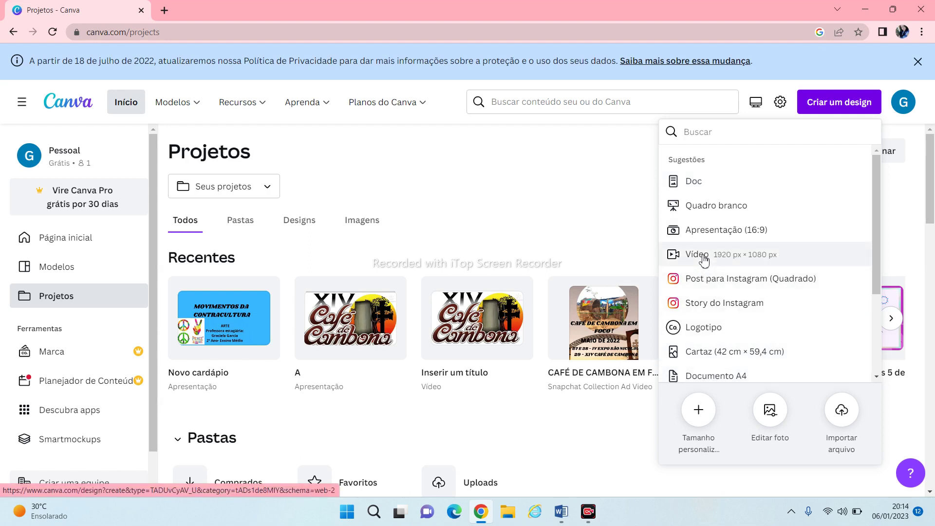
Pick 'Doc' under Sugestões to create the blank 'Design sem nome' Doc
click(700, 182)
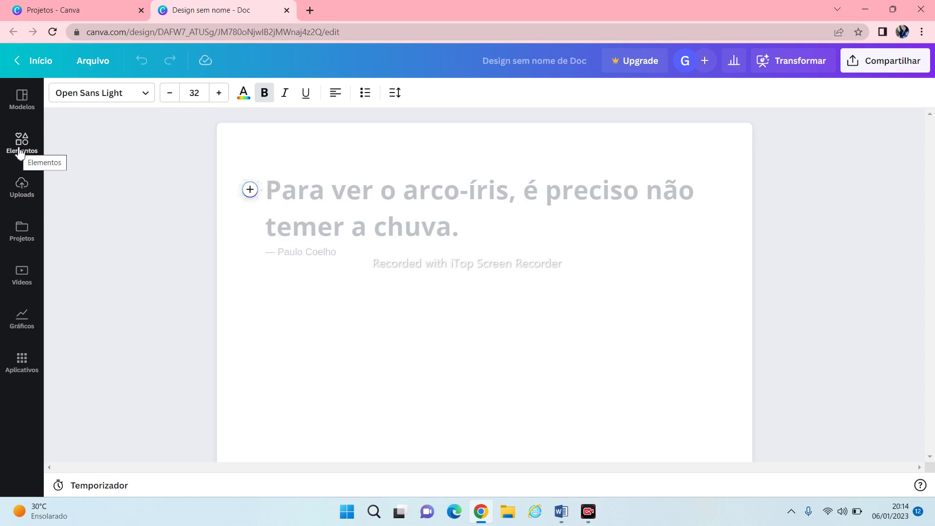
Insert the colourful 3D numbers 1–9 image from recently used Elementos into the Doc
click(20, 153)
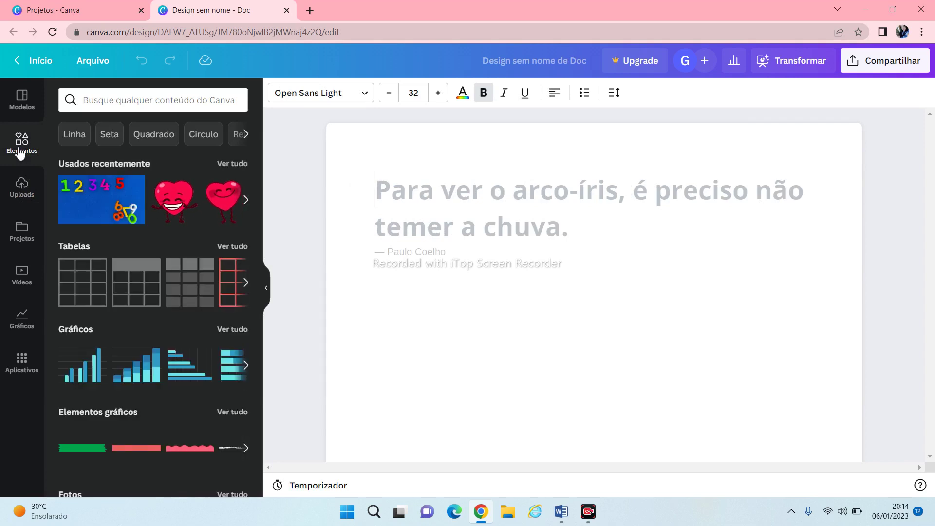
click(99, 221)
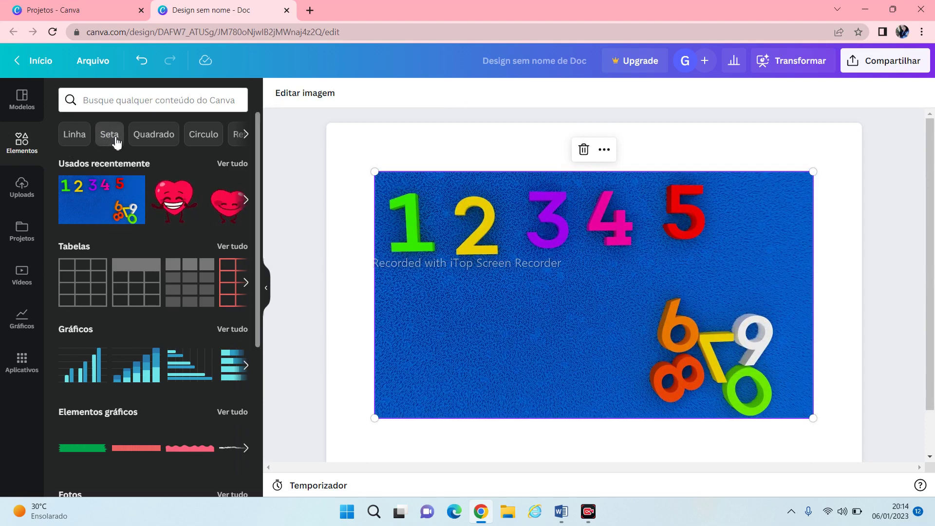
click(29, 111)
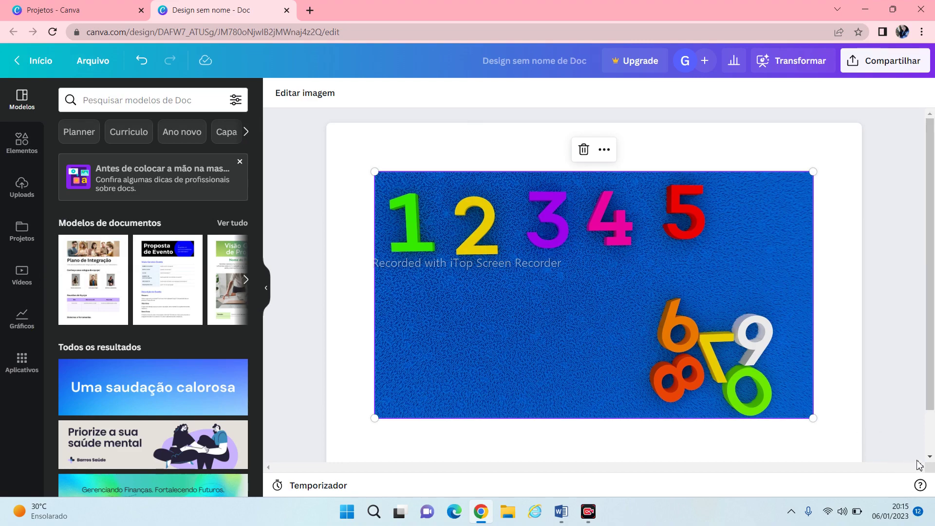
click(930, 460)
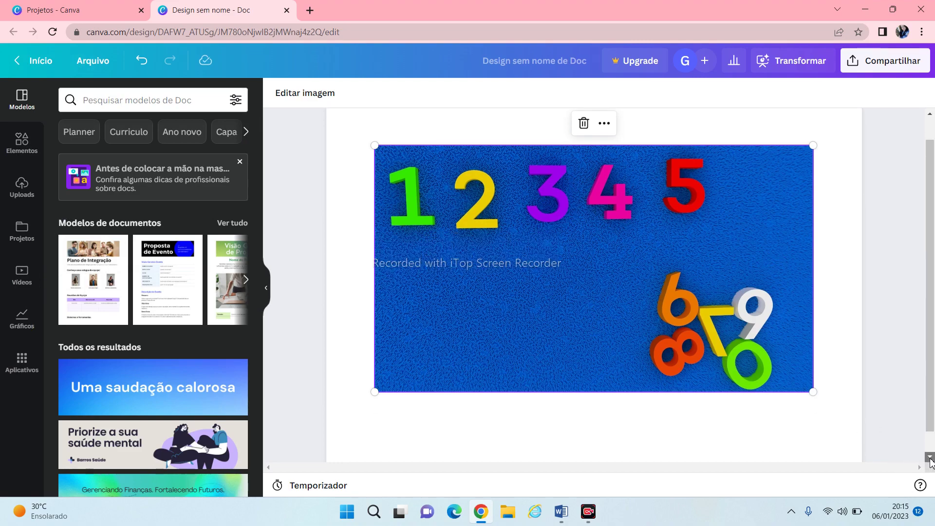